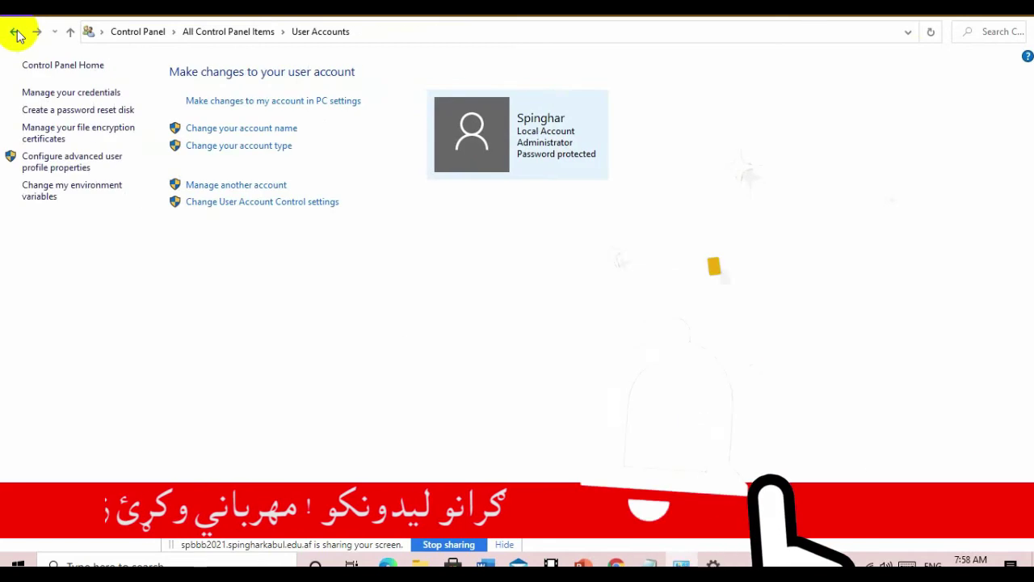
- From All Control Panel Items, open User Accounts > Manage another account and follow it into PC settings
left_click(14, 35)
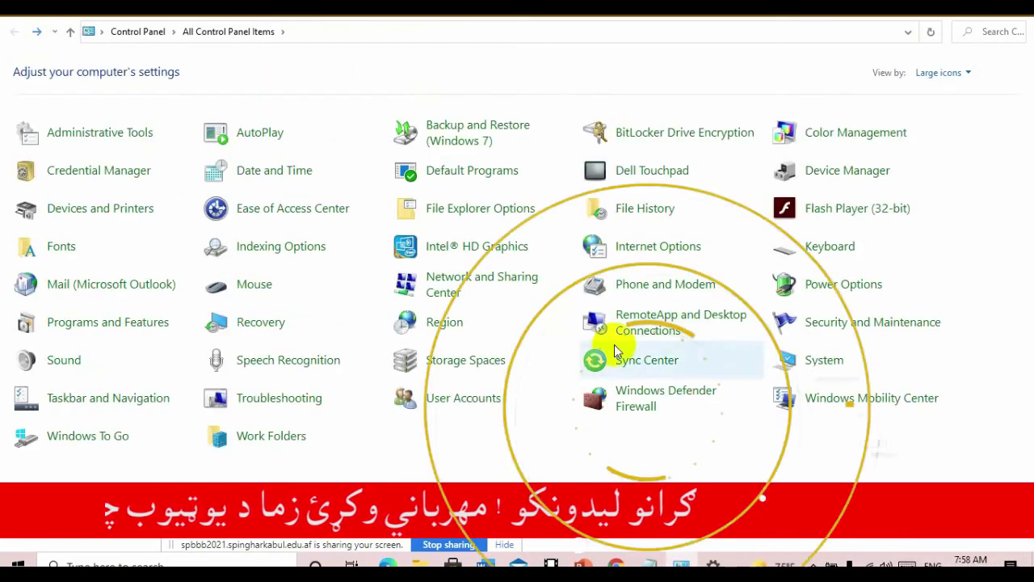
left_click(476, 400)
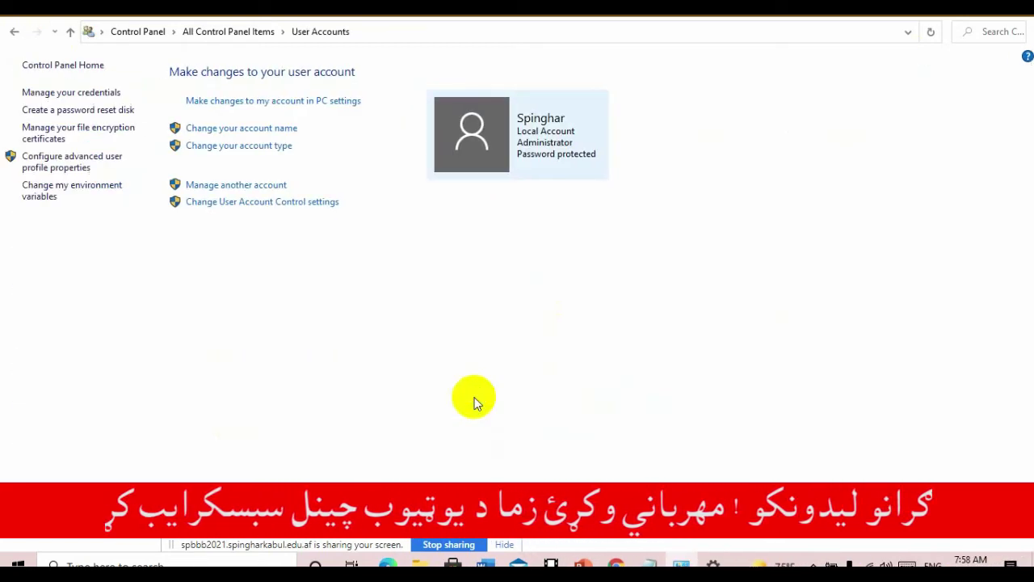
left_click(236, 188)
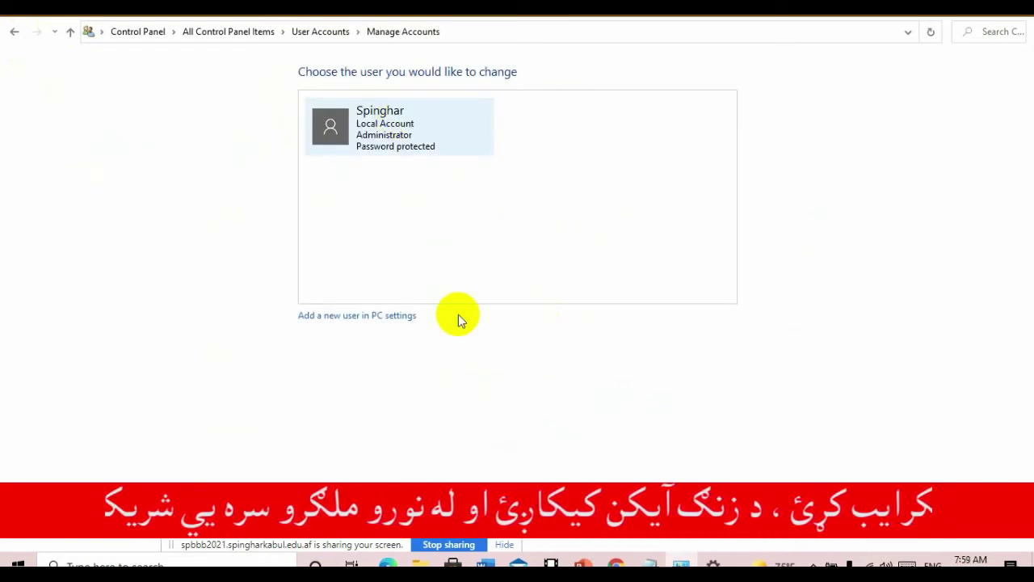
left_click(366, 323)
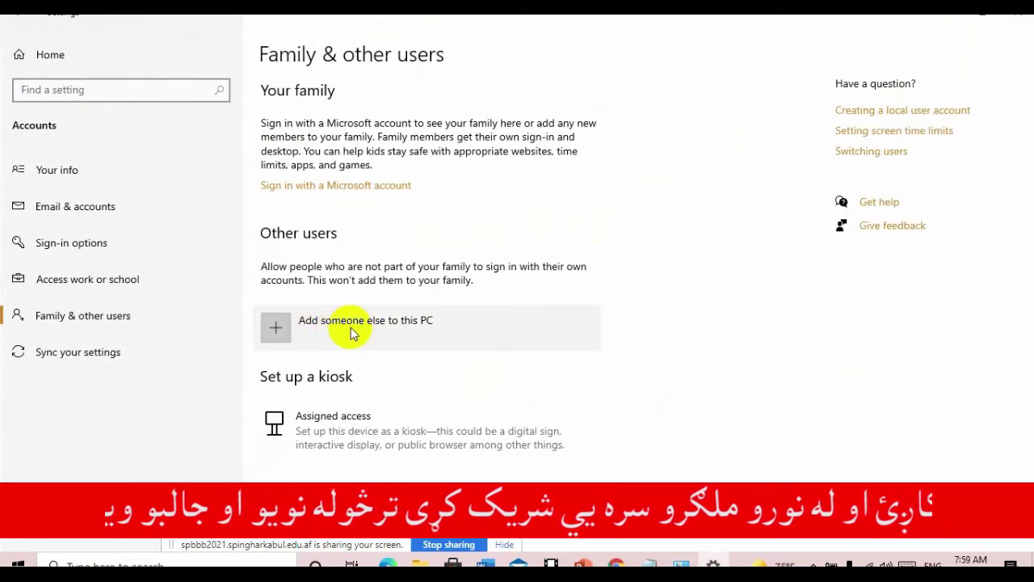
- Start adding someone else to this PC, cancel the Microsoft account prompt, and close Settings
left_click(270, 333)
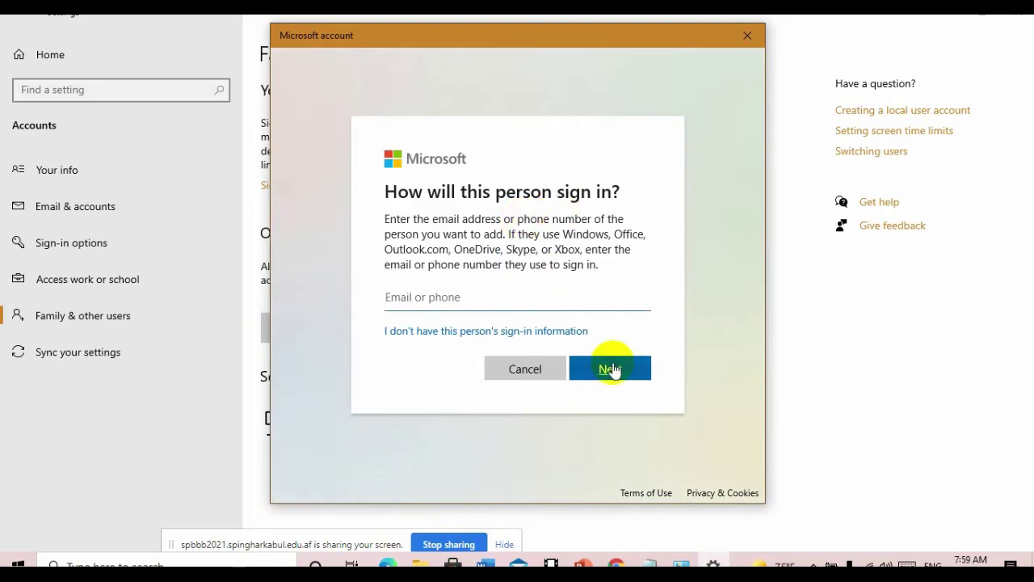
left_click(517, 369)
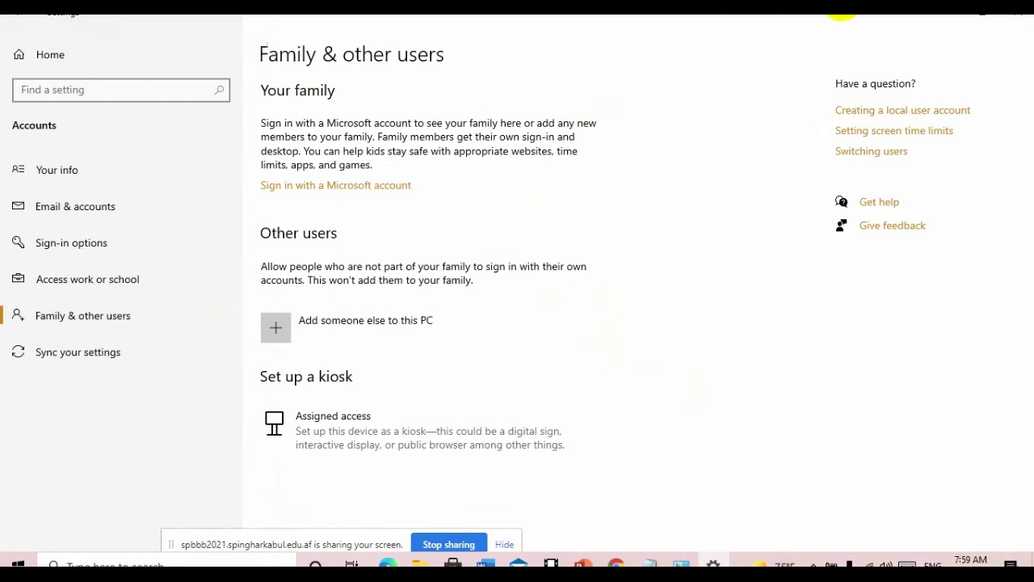
left_click(1024, 20)
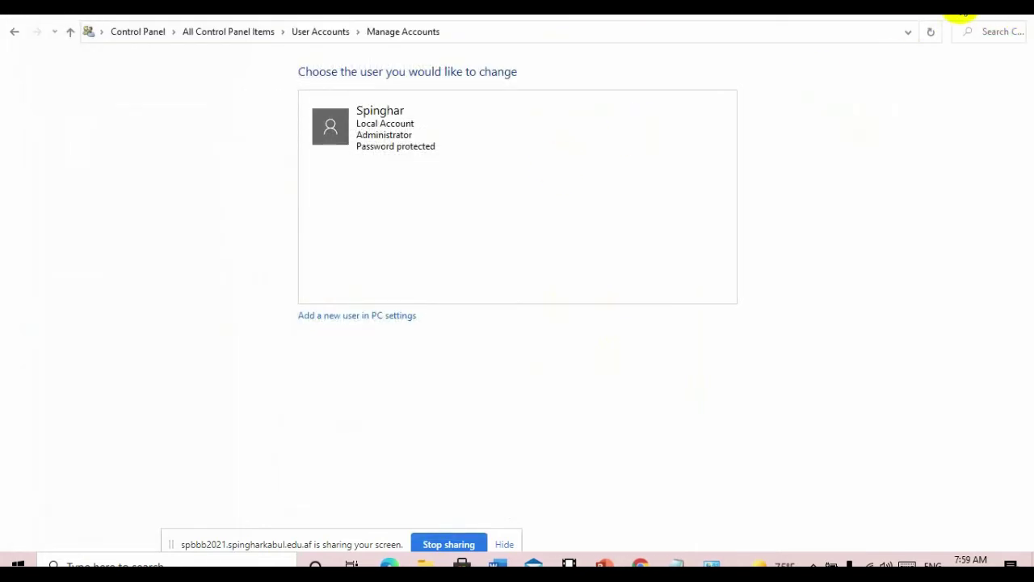
- Close Control Panel, refresh the desktop, and open Computer Management via This PC's Manage command
left_click(954, 15)
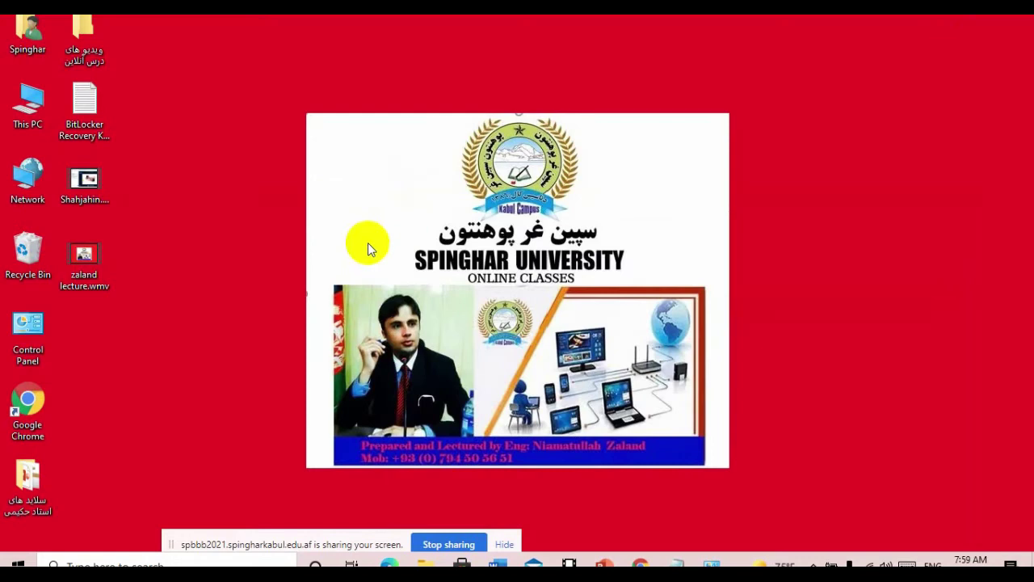
right_click(191, 317)
left_click(226, 362)
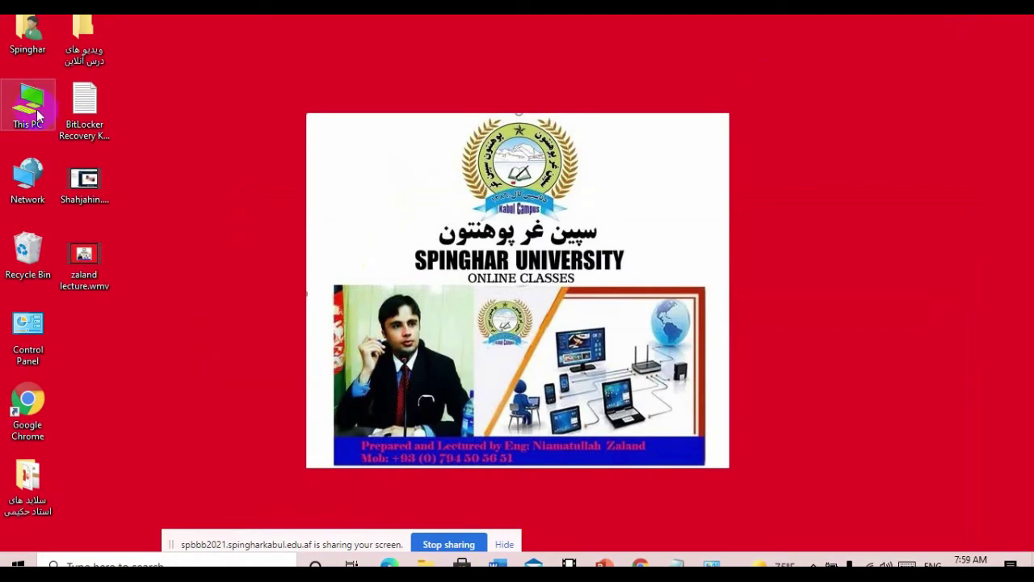
right_click(26, 118)
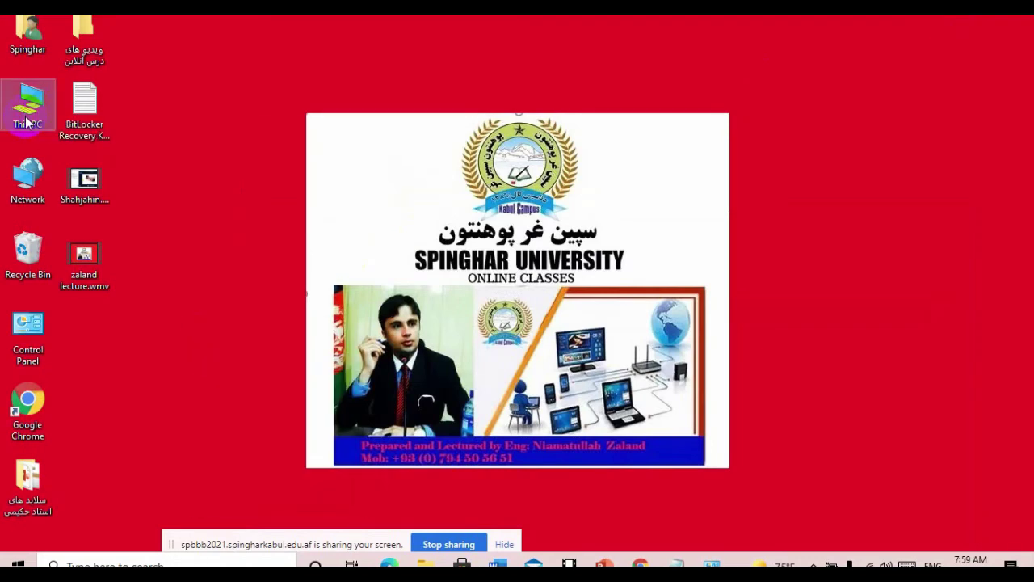
left_click(73, 162)
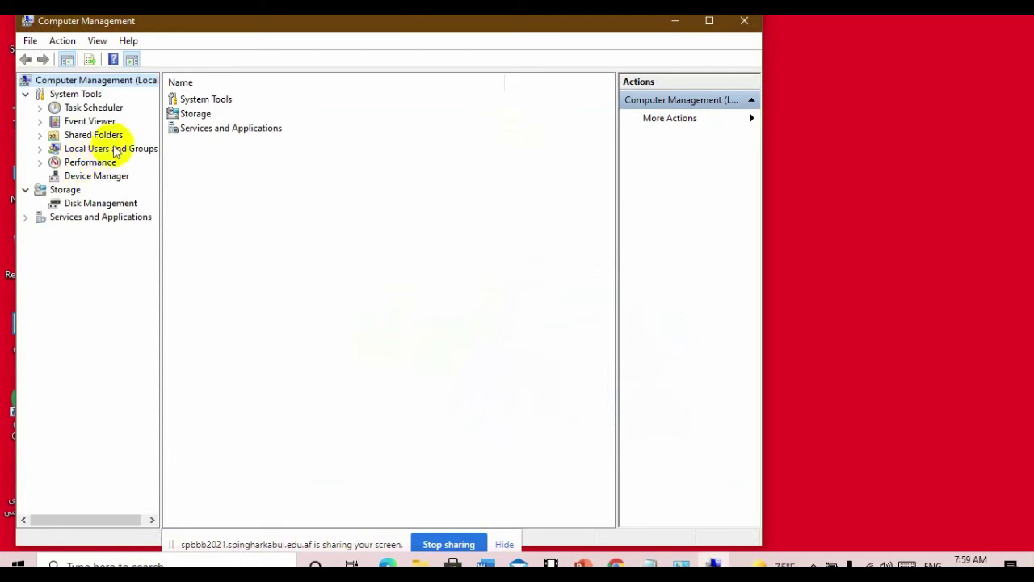
- Expand Local Users and Groups > Users and inspect the Administrator, DefaultAccount, Guest and WDAGUtility accounts
double_click(111, 149)
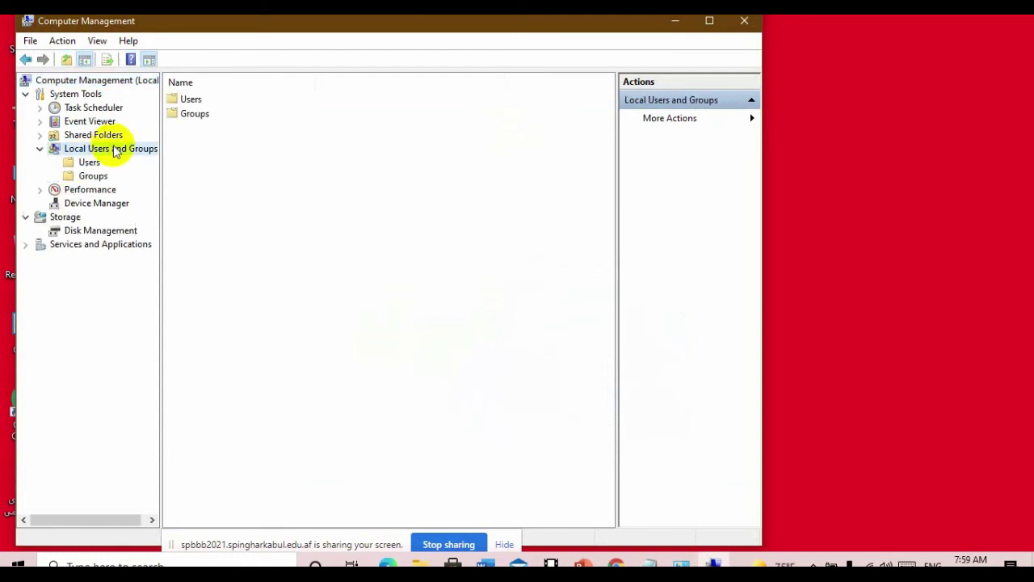
double_click(185, 100)
left_click(251, 311)
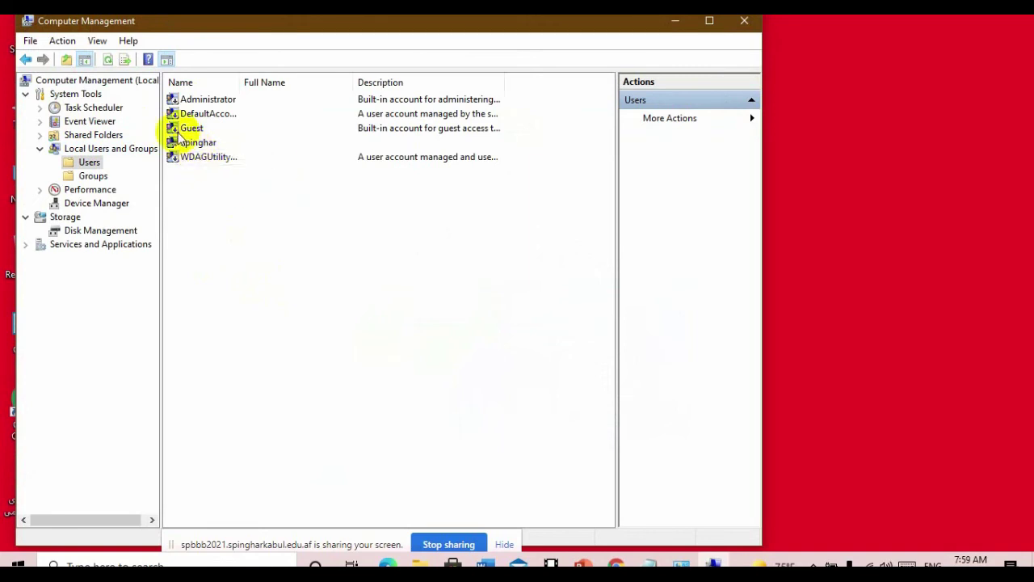
left_click(181, 103)
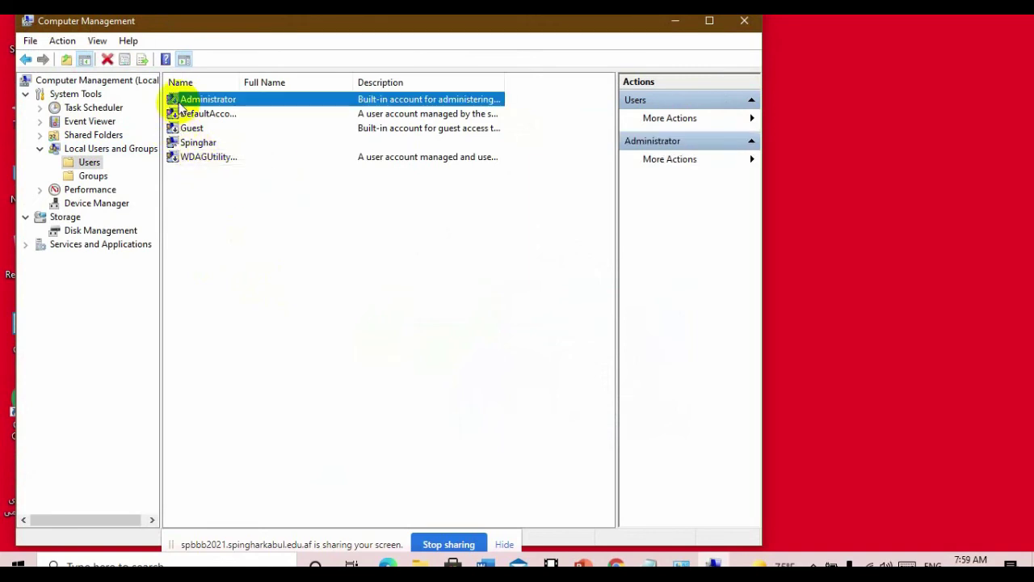
left_click(181, 115)
left_click(181, 131)
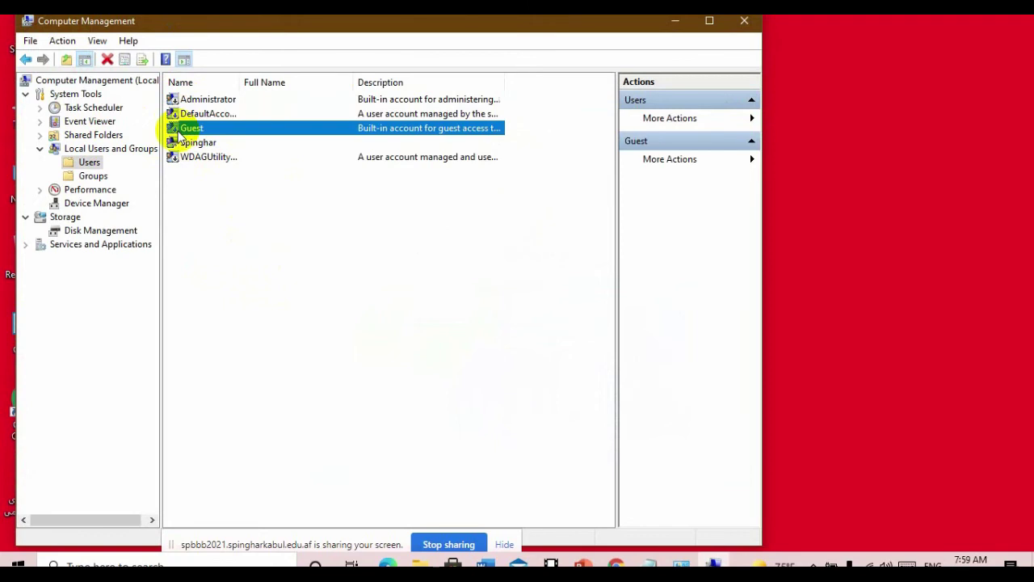
left_click(179, 100)
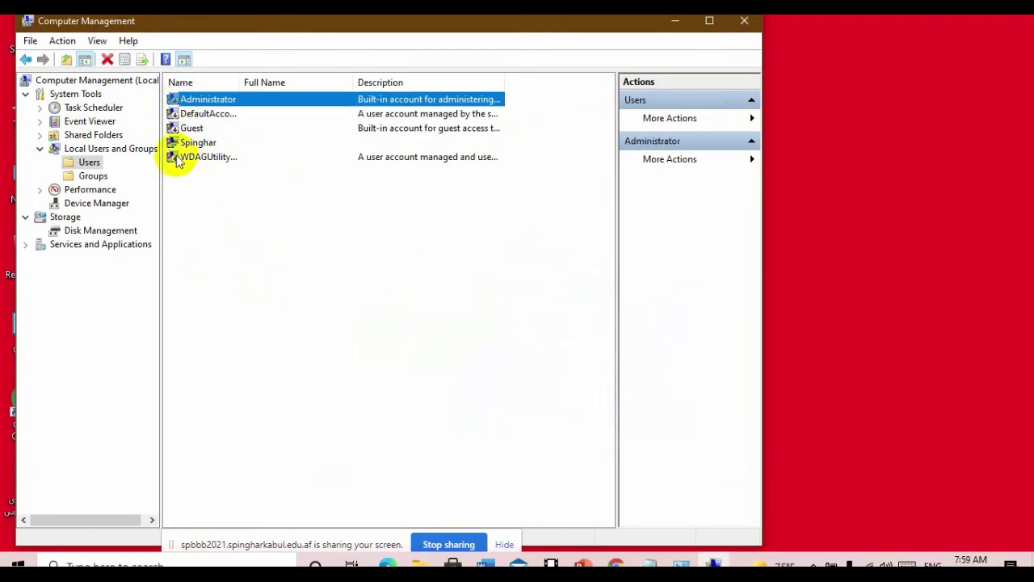
left_click(177, 158)
left_click(183, 102)
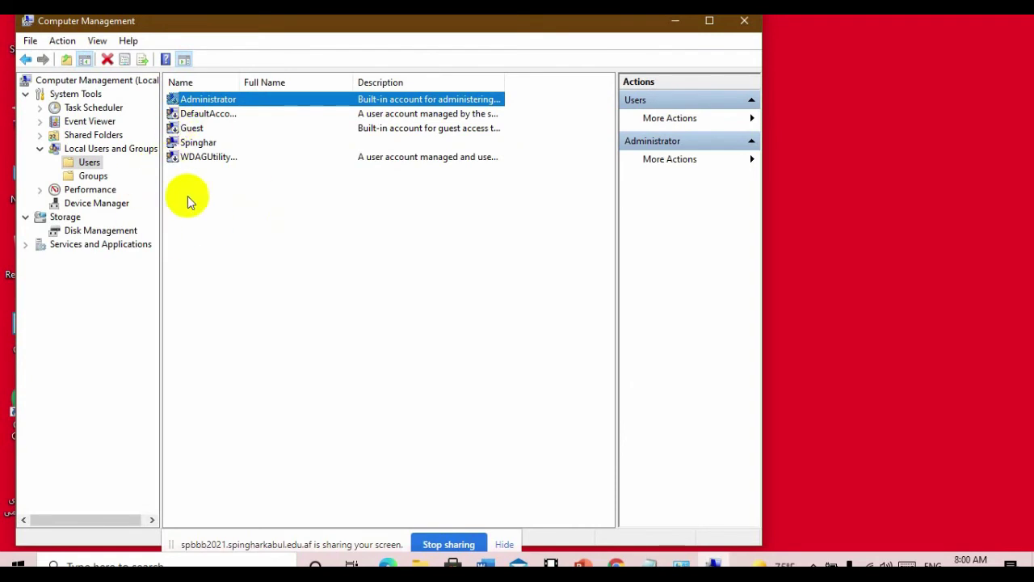
- Open the New User dialog from the Users list's context menu
left_click(228, 242)
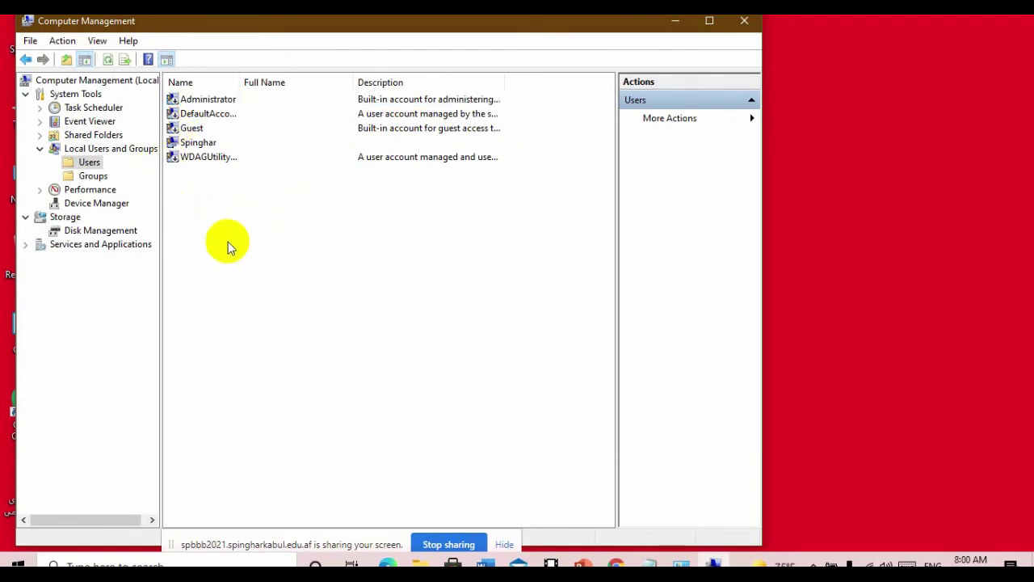
left_click(209, 145)
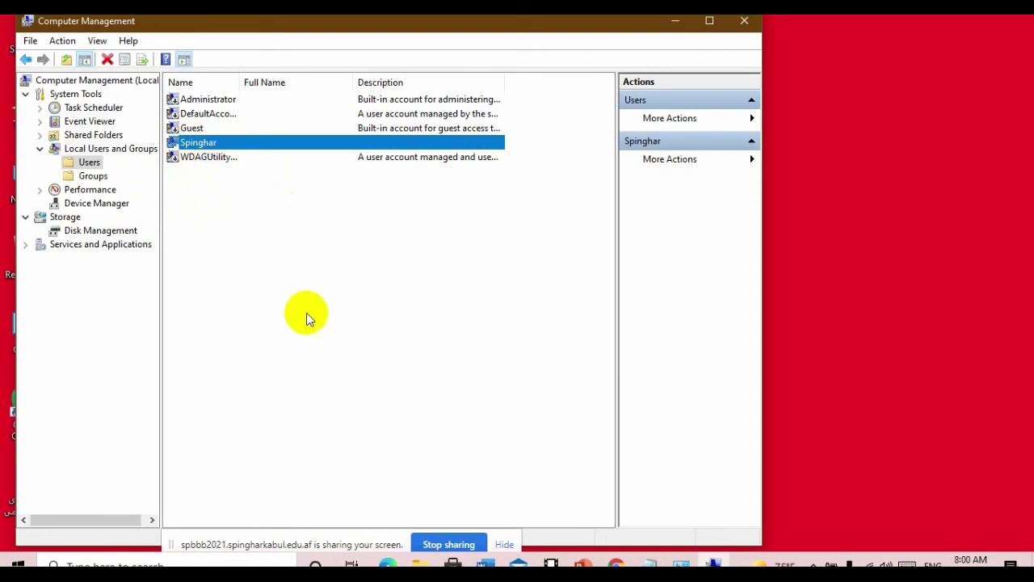
right_click(258, 234)
left_click(331, 244)
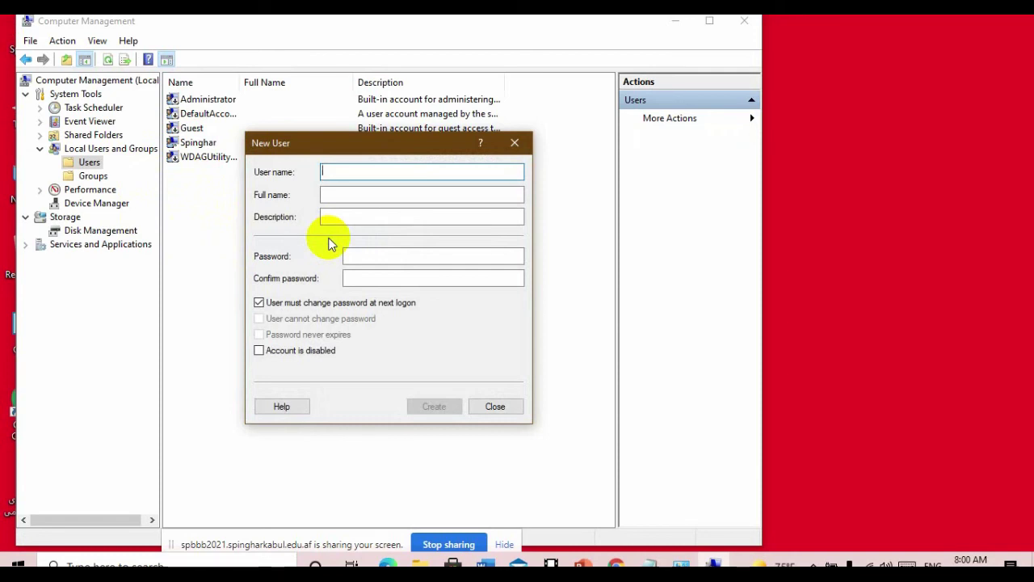
- Enter the new user name, leave full name and description blank, and type a matching password twice
type("Asad")
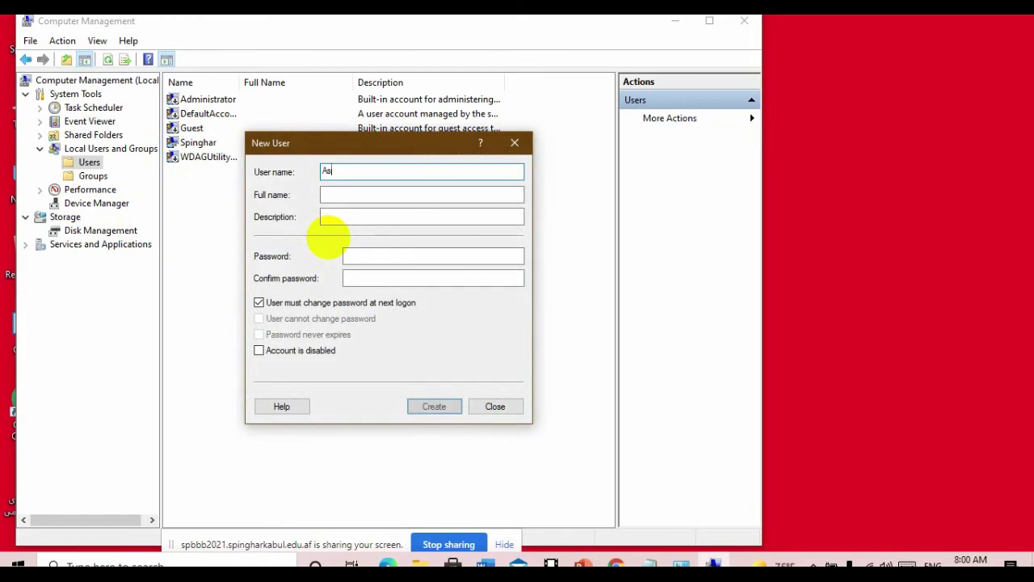
left_click(413, 195)
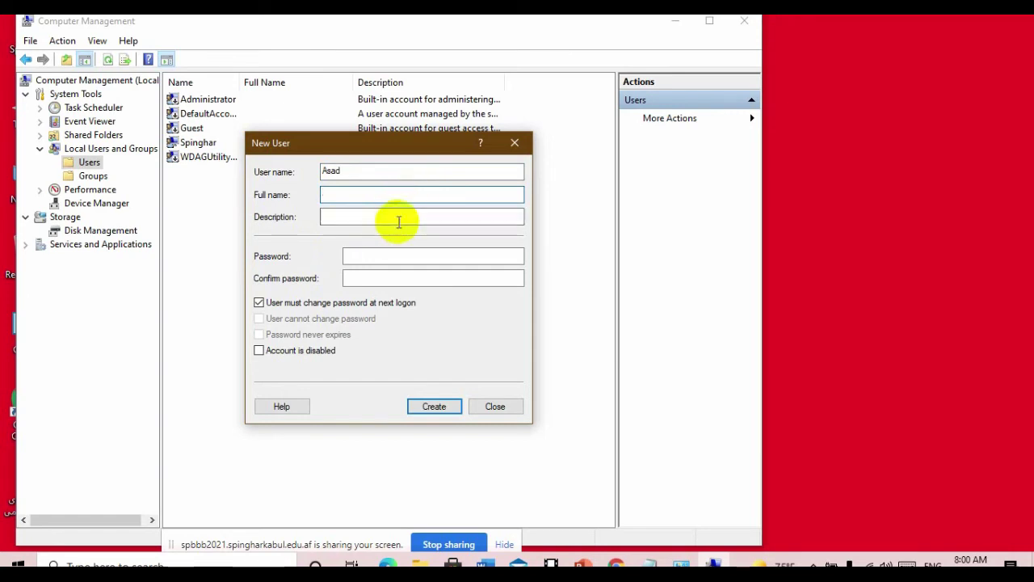
left_click(401, 219)
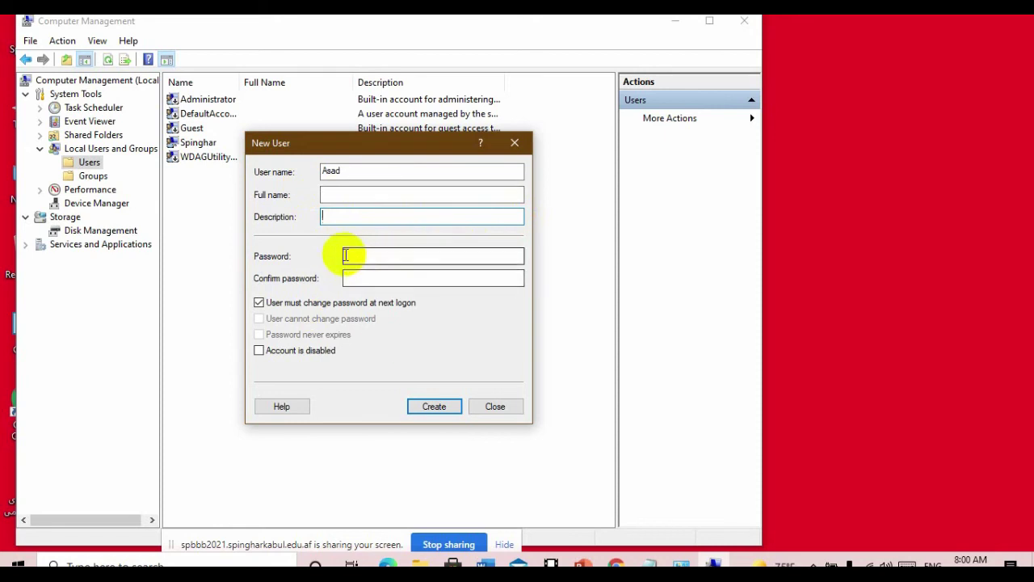
left_click(376, 253)
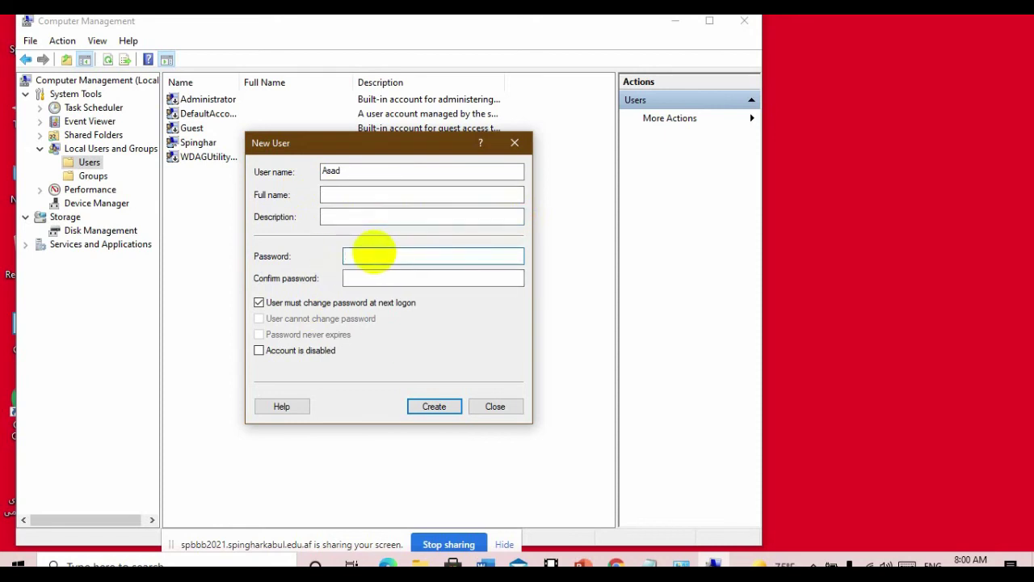
type("123")
left_click(372, 277)
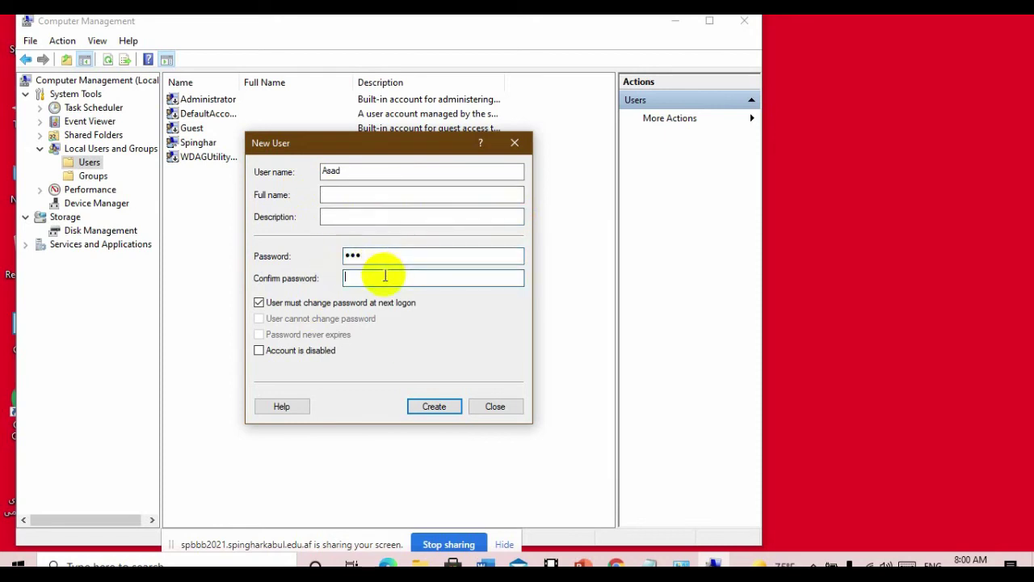
type("123")
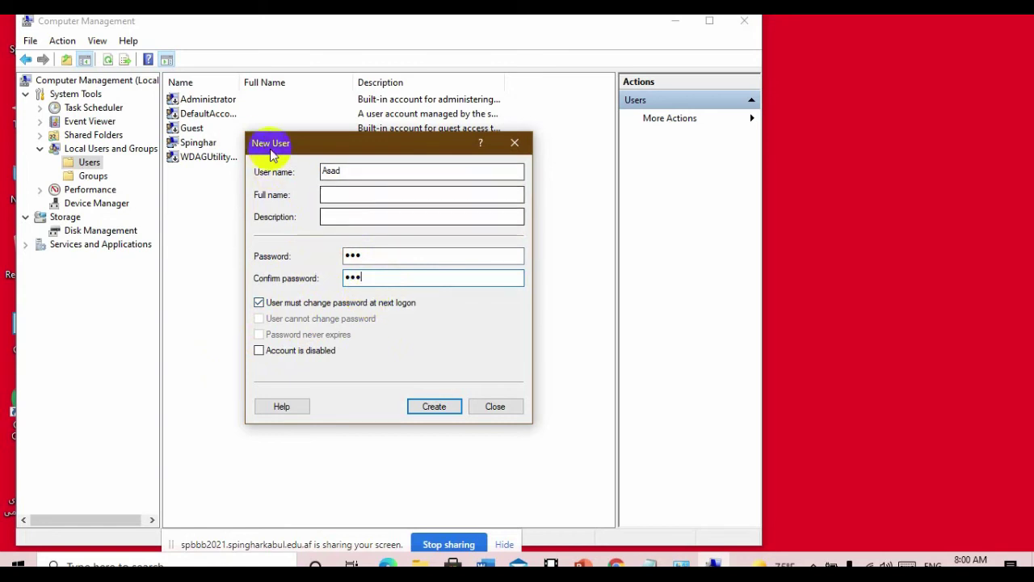
left_click(369, 256)
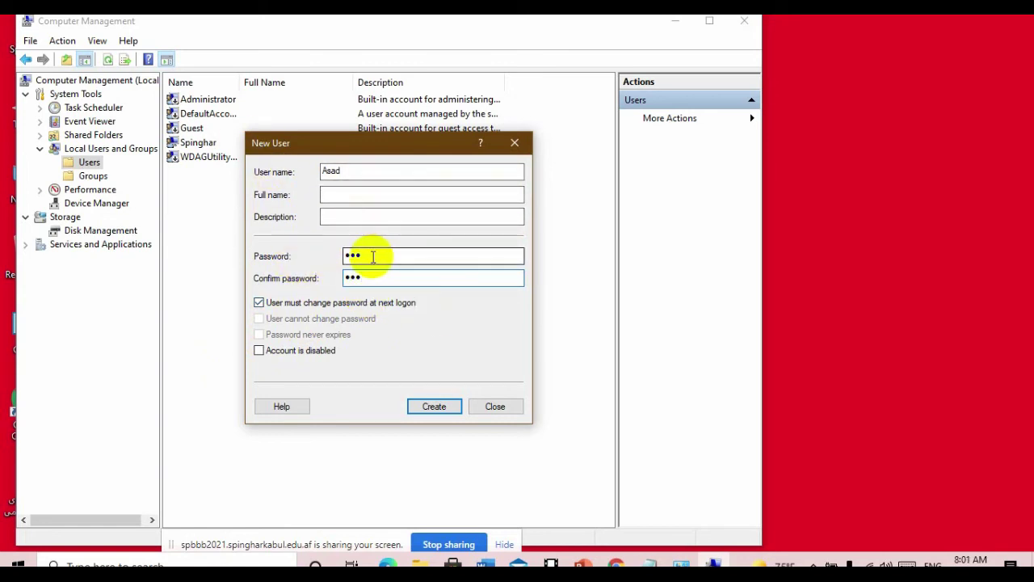
- Recheck the entered user name and the Password and Confirm password entries in the New User form
left_click(369, 277)
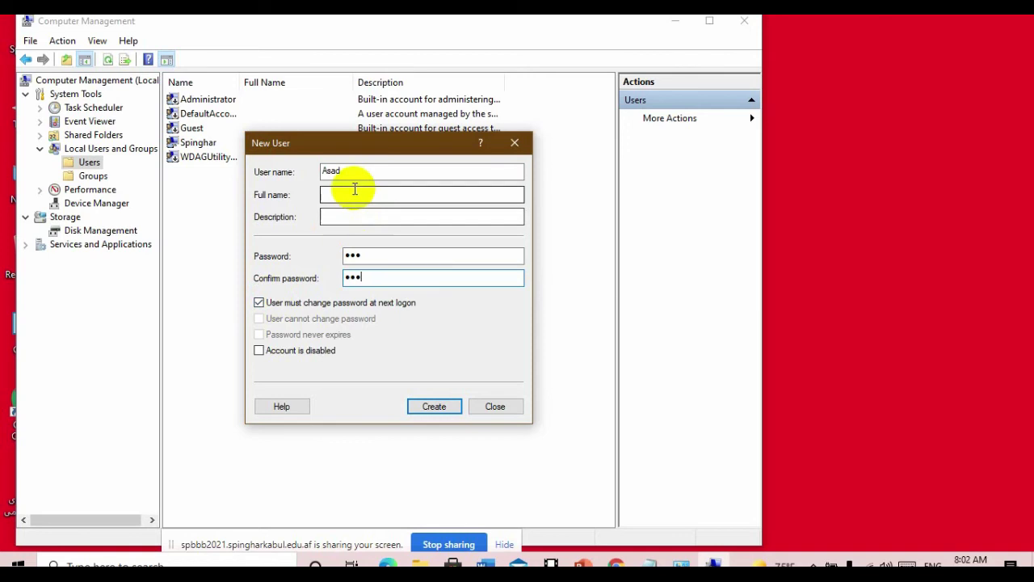
left_click_drag(351, 173, 243, 184)
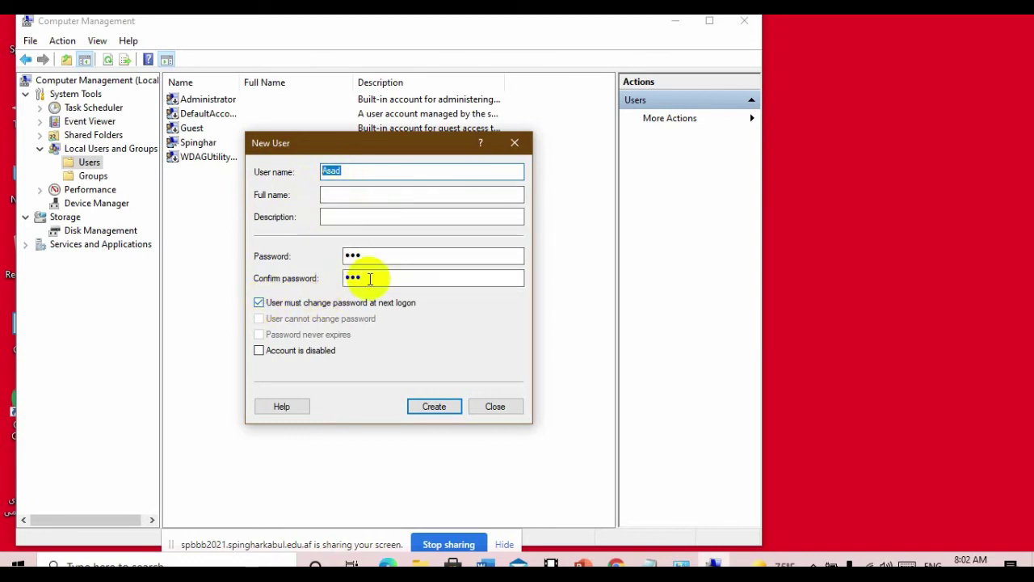
double_click(377, 255)
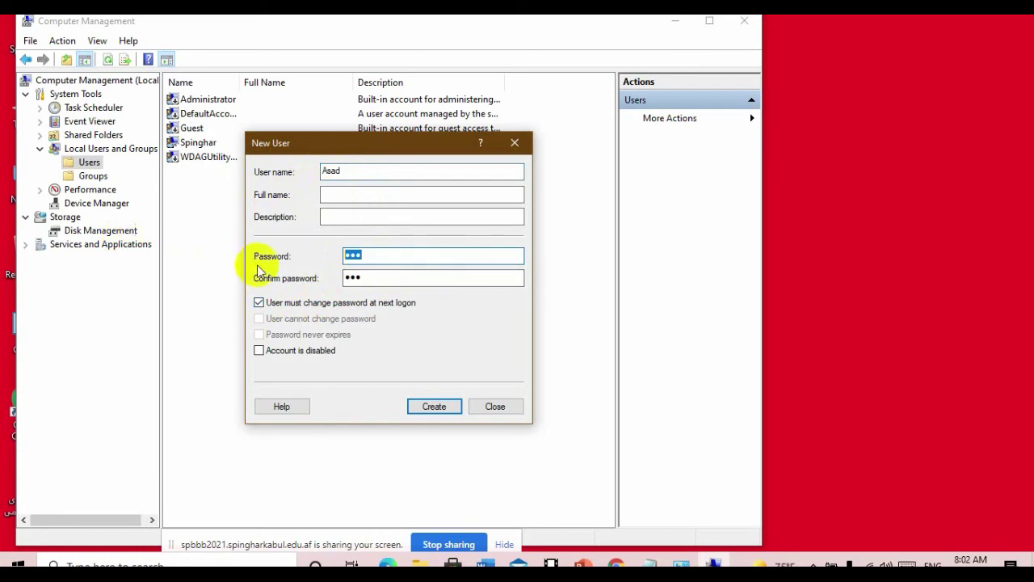
double_click(378, 278)
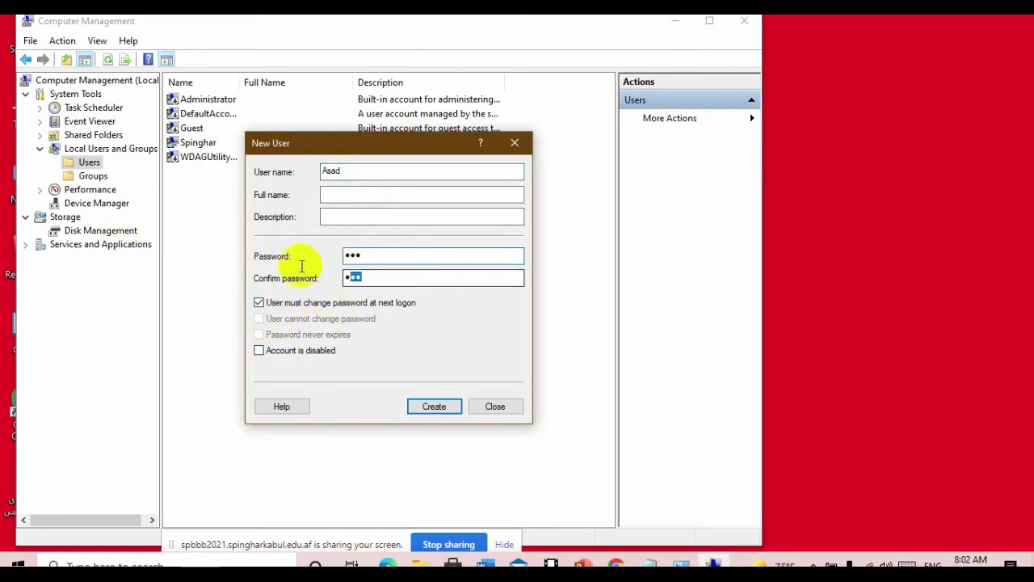
- Uncheck 'User must change password at next logon', check 'User cannot change password', and create the account
left_click(260, 304)
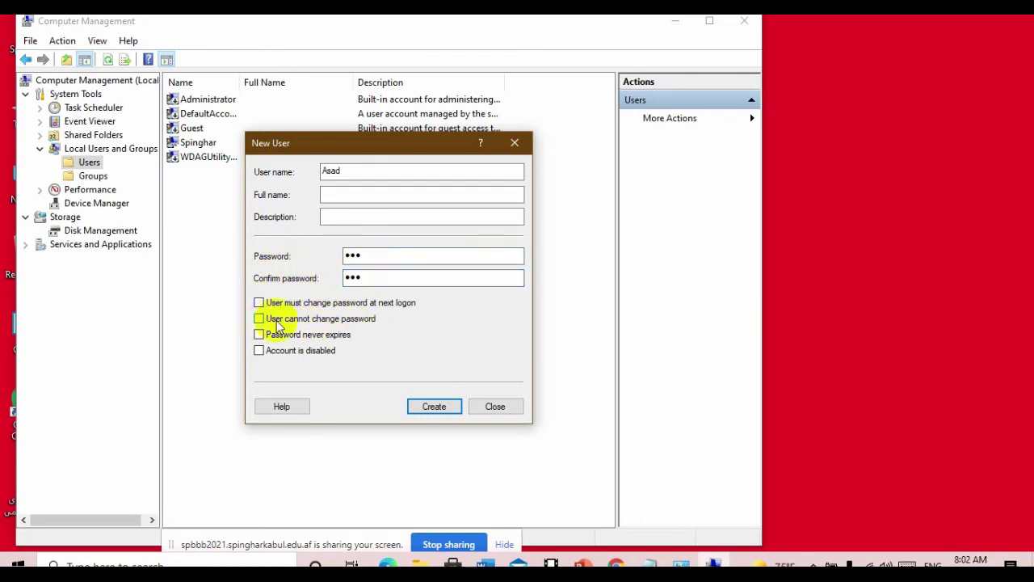
left_click(259, 319)
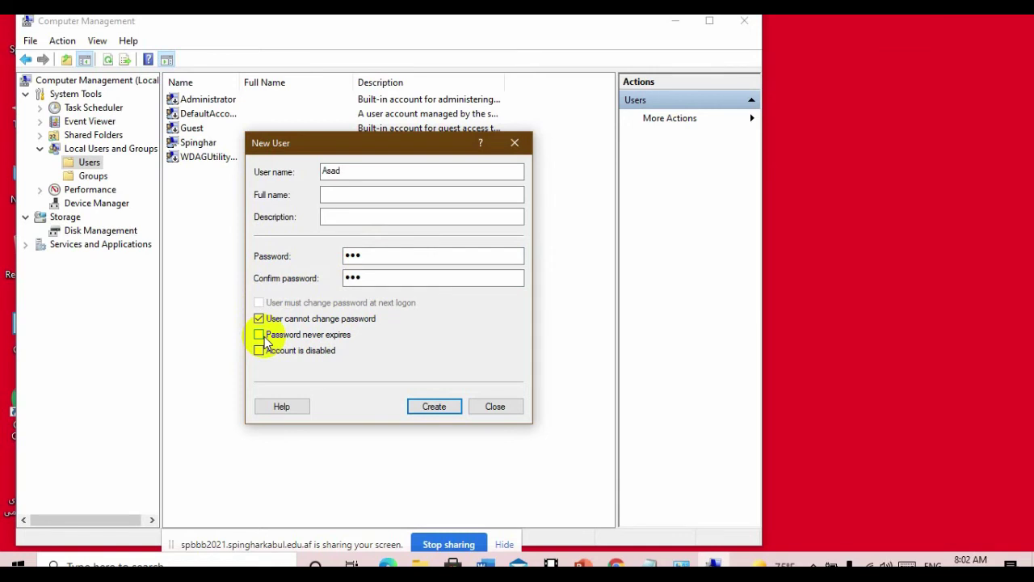
left_click(375, 276)
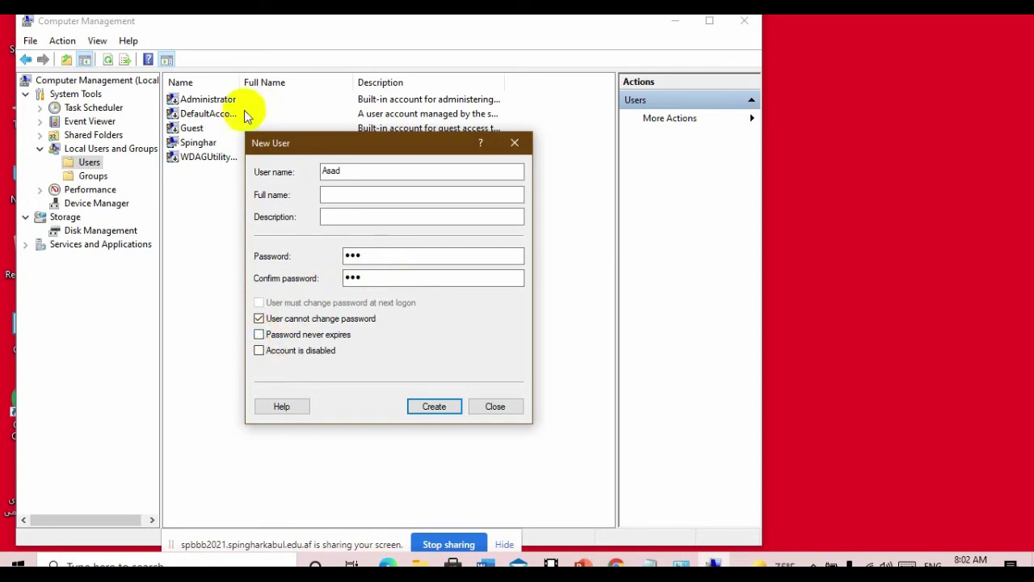
left_click(259, 351)
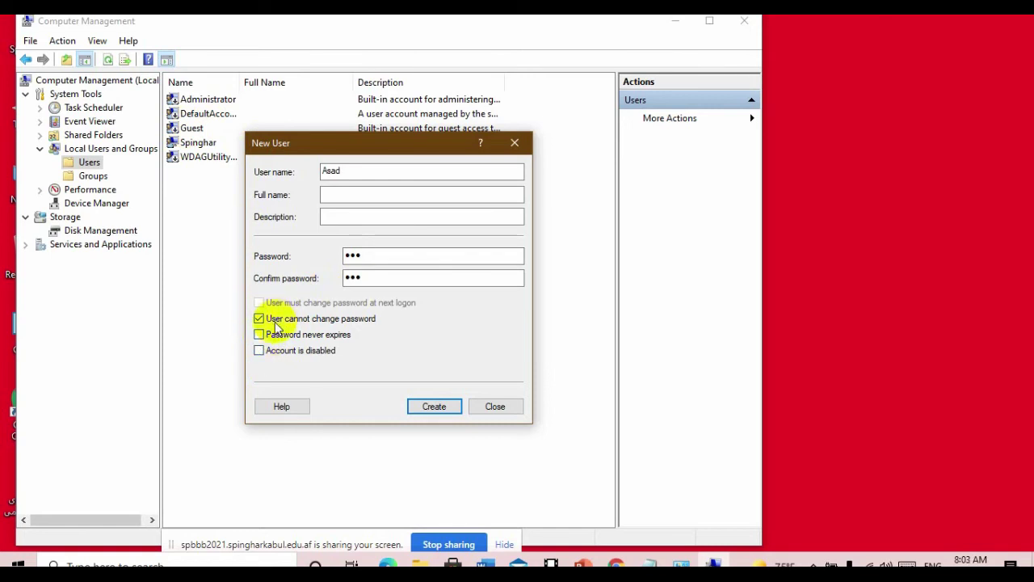
left_click(259, 319)
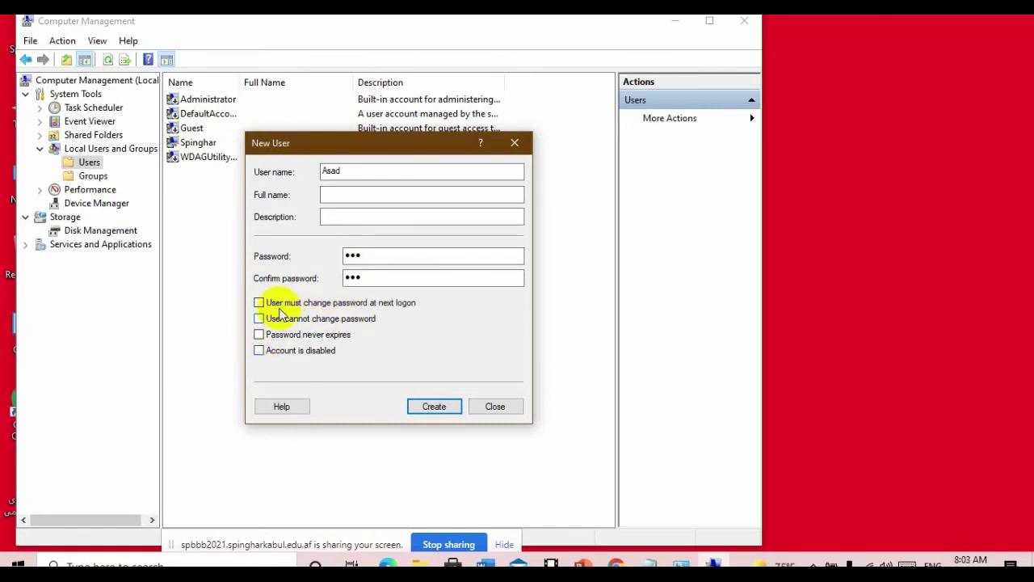
left_click(258, 303)
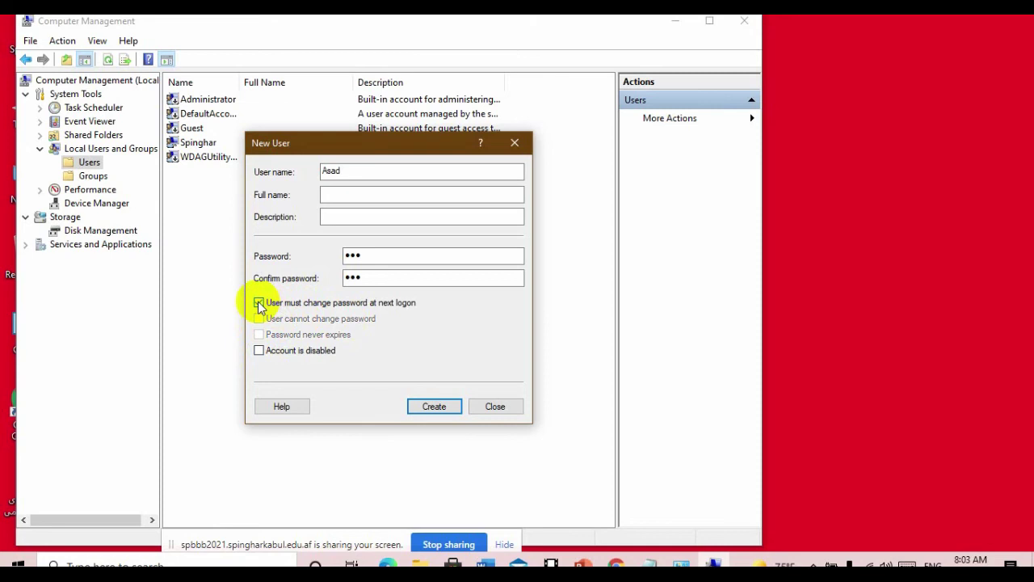
left_click(258, 303)
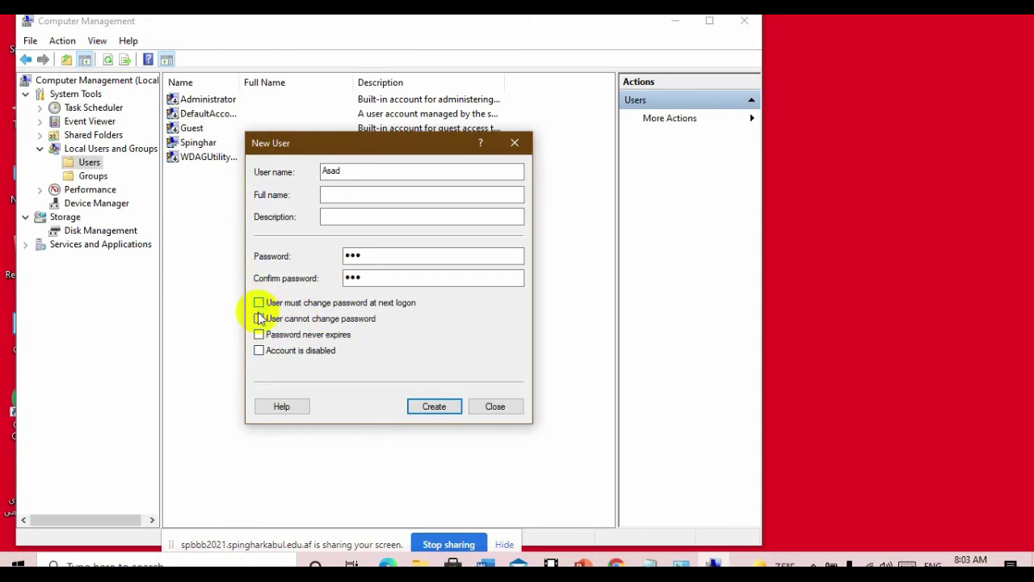
left_click(259, 318)
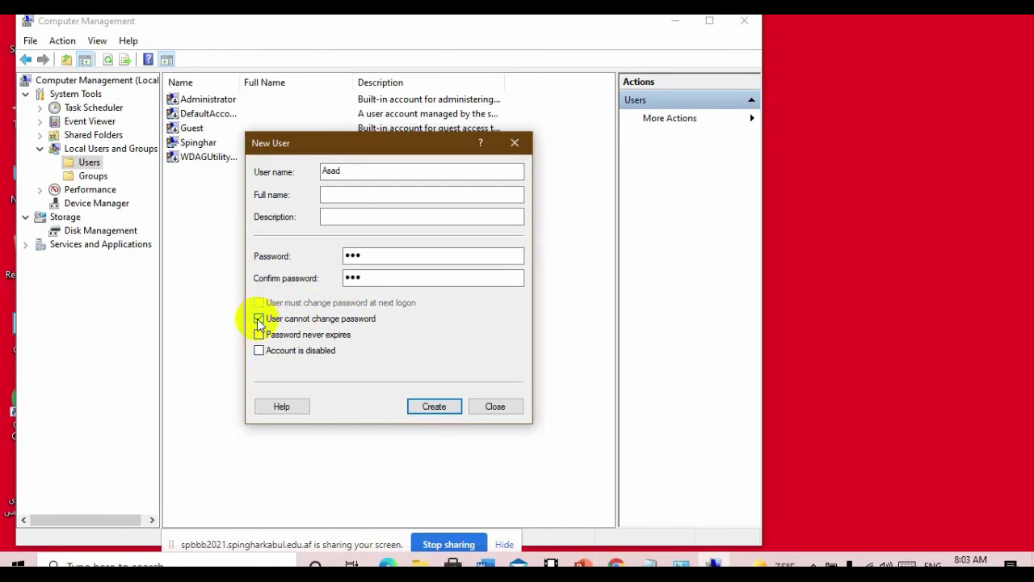
left_click(370, 278)
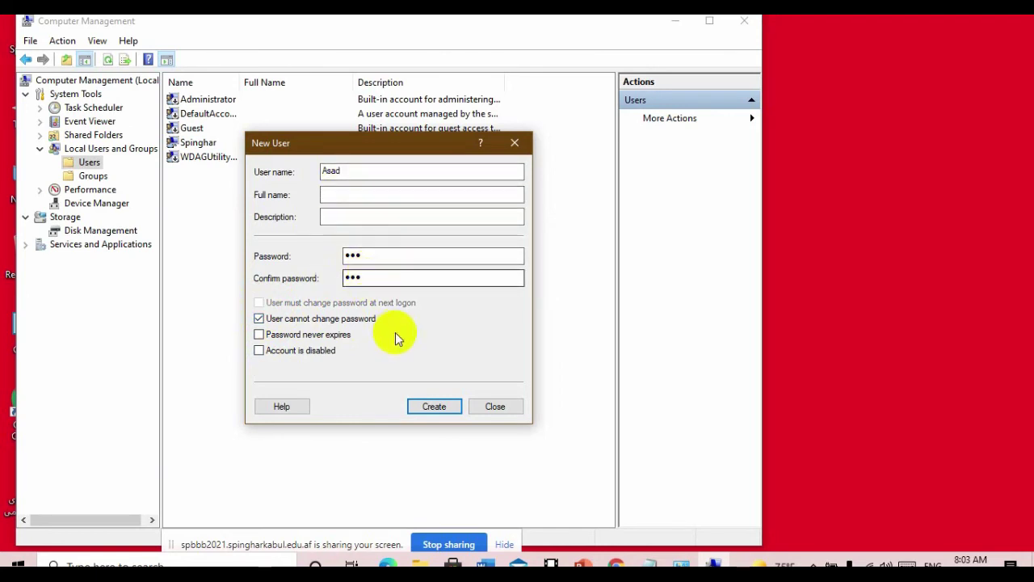
left_click(436, 407)
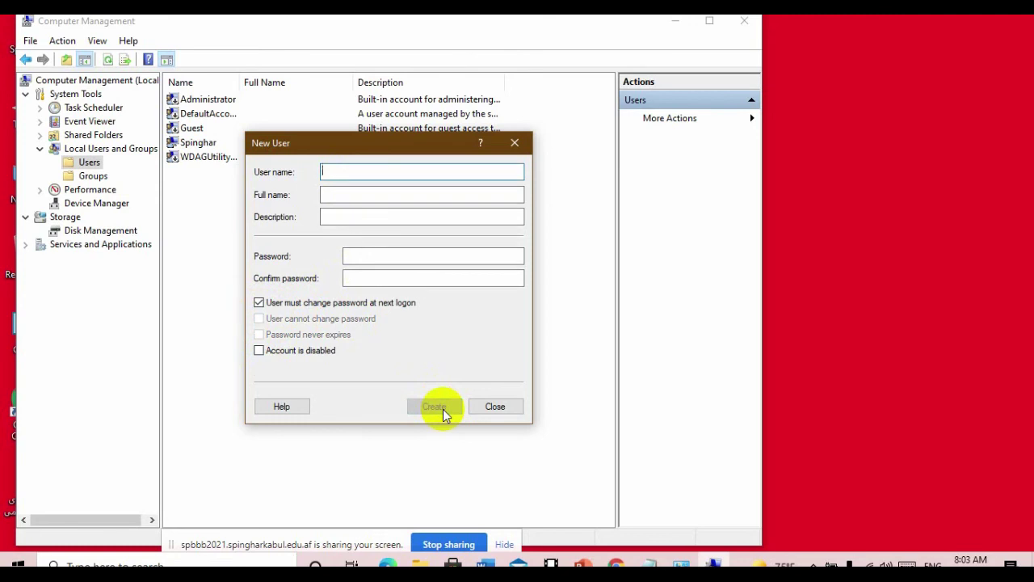
- Close the New User form, confirm the new account in the Users list unrenamed, and minimize Computer Management
left_click(497, 410)
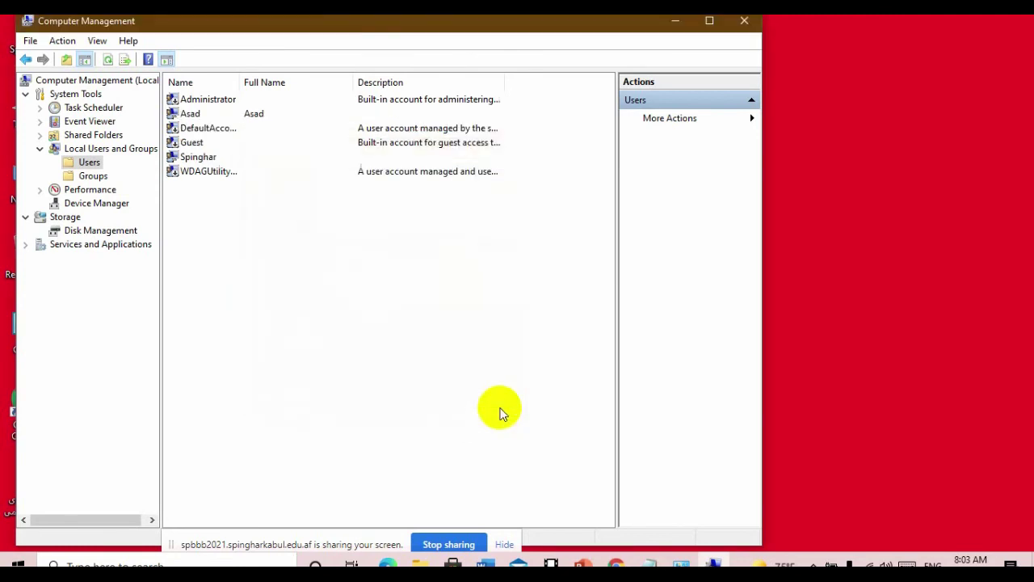
left_click(198, 117)
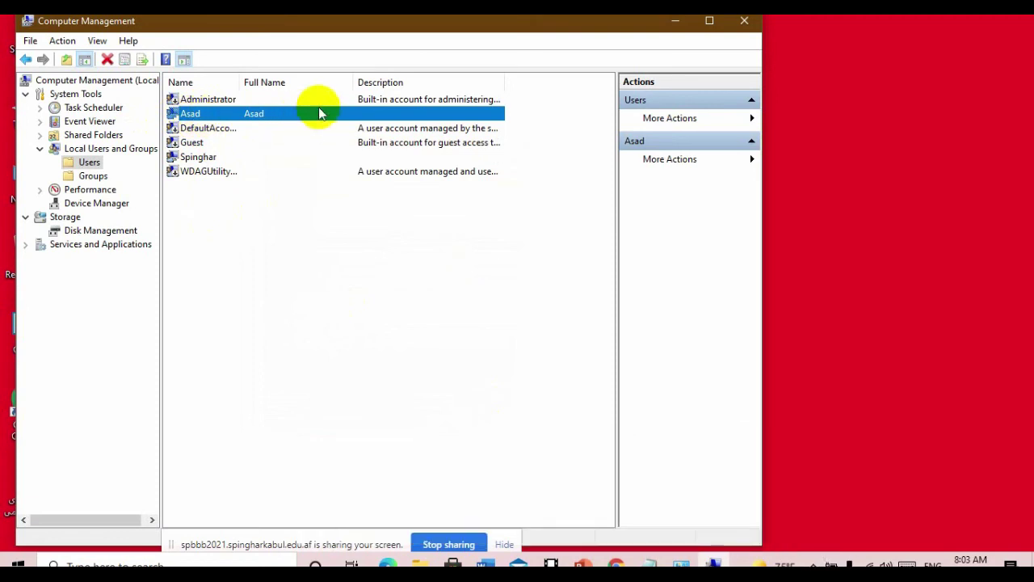
left_click(881, 287)
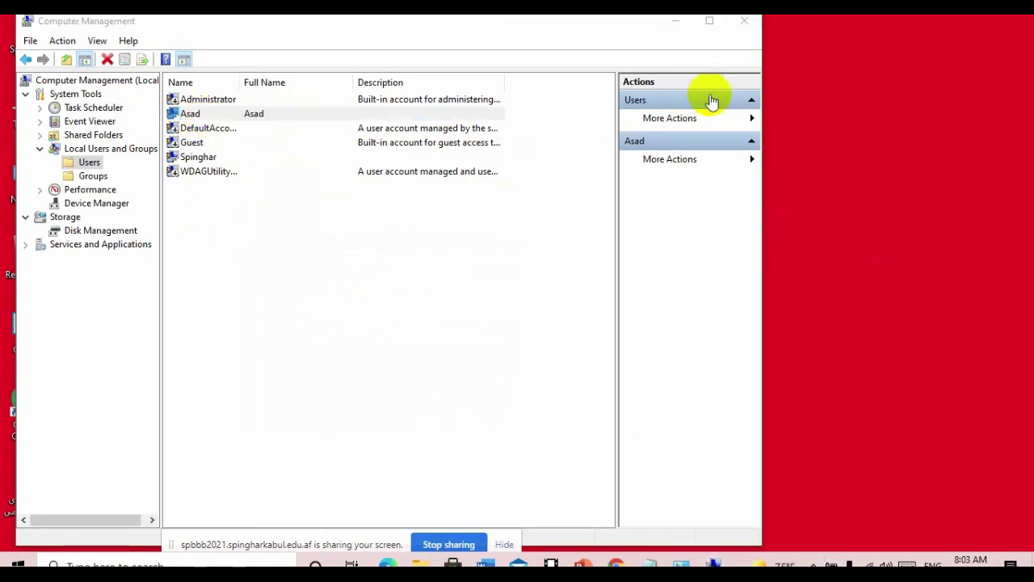
left_click(195, 113)
left_click(198, 113)
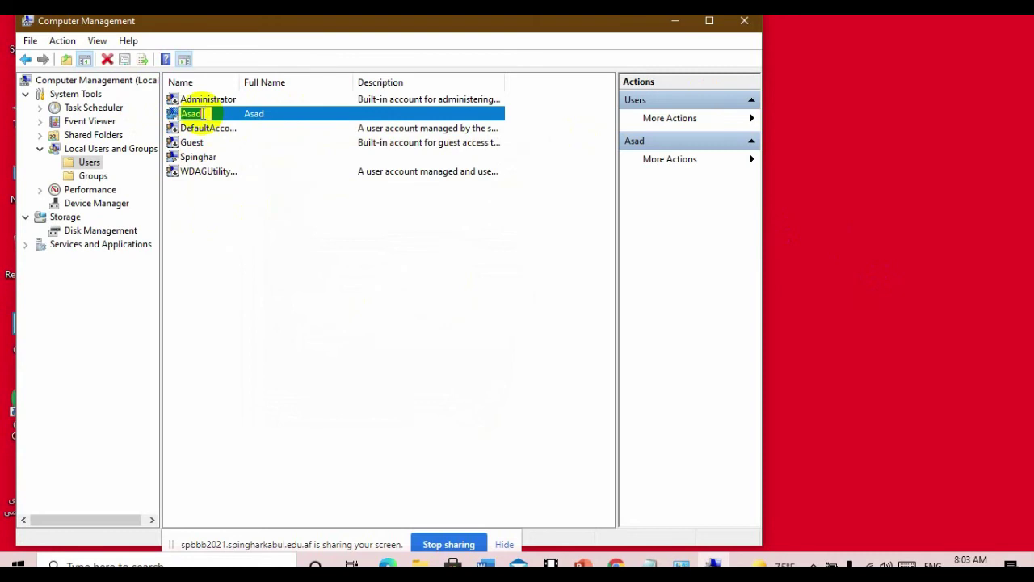
key("Return")
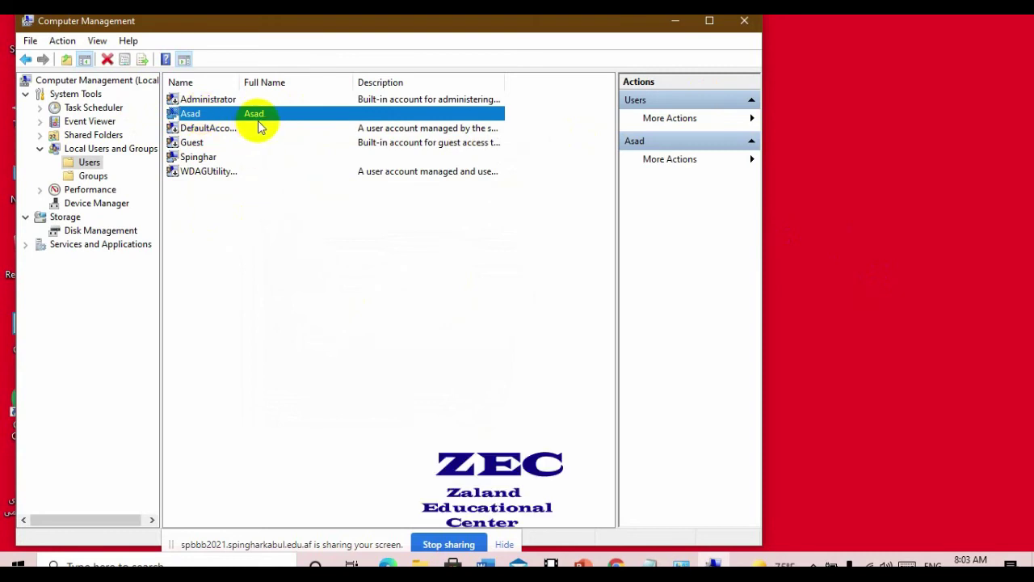
left_click(669, 25)
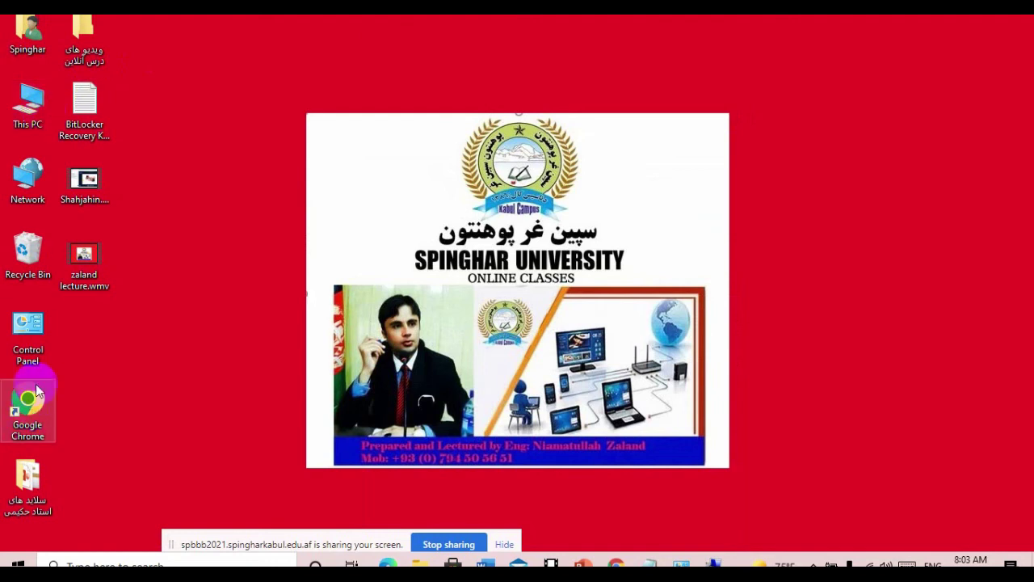
- Open Control Panel from the desktop and reach the new account's Change an Account page via Manage another account
double_click(33, 338)
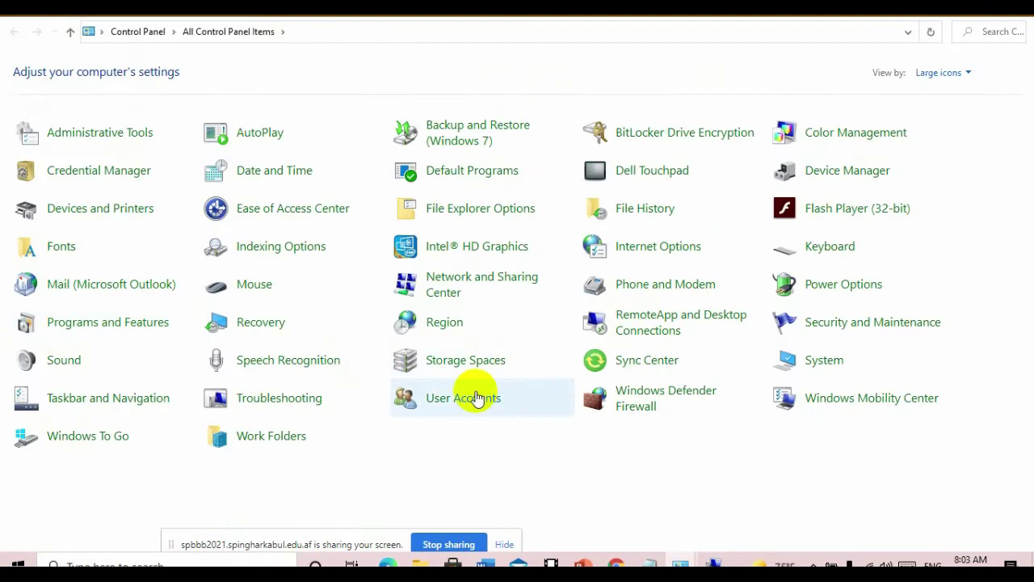
left_click(463, 400)
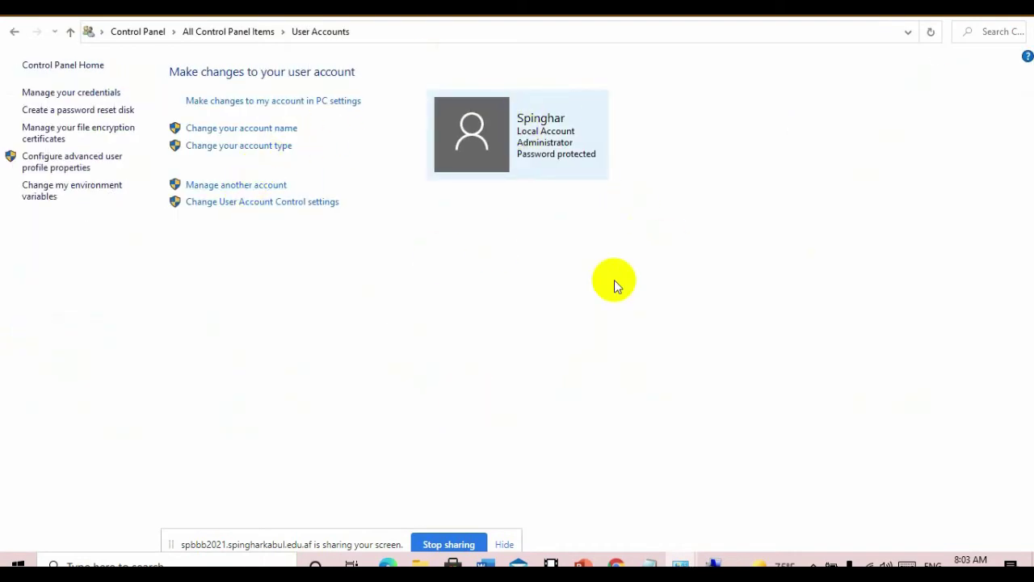
left_click(233, 188)
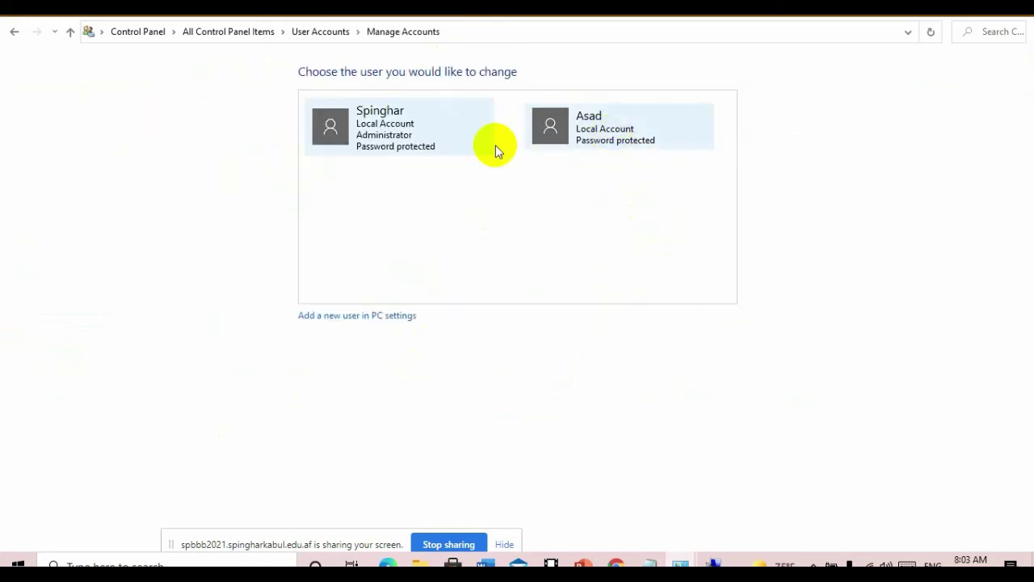
left_click(629, 145)
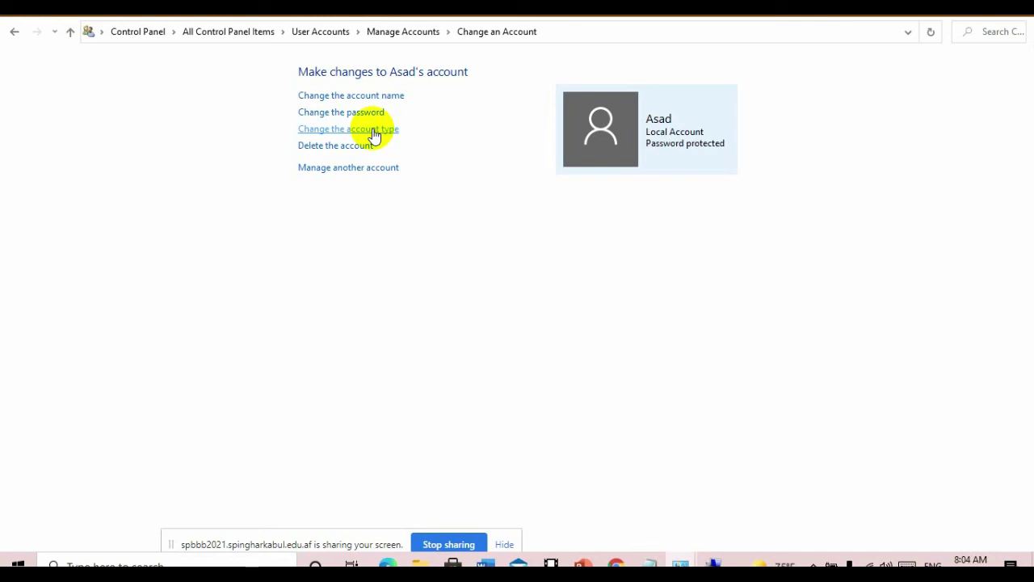
left_click(372, 132)
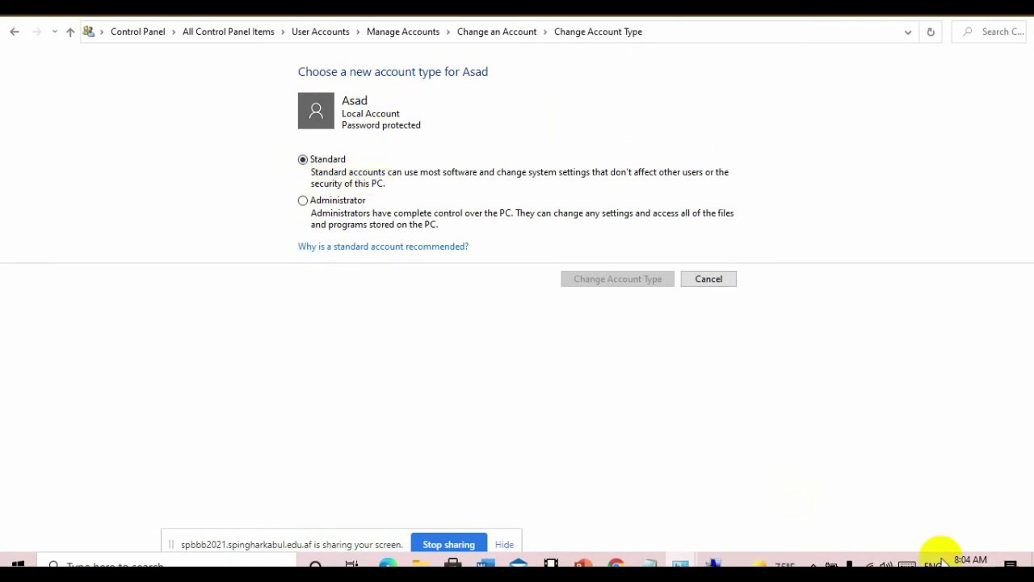
mouse_move(961, 560)
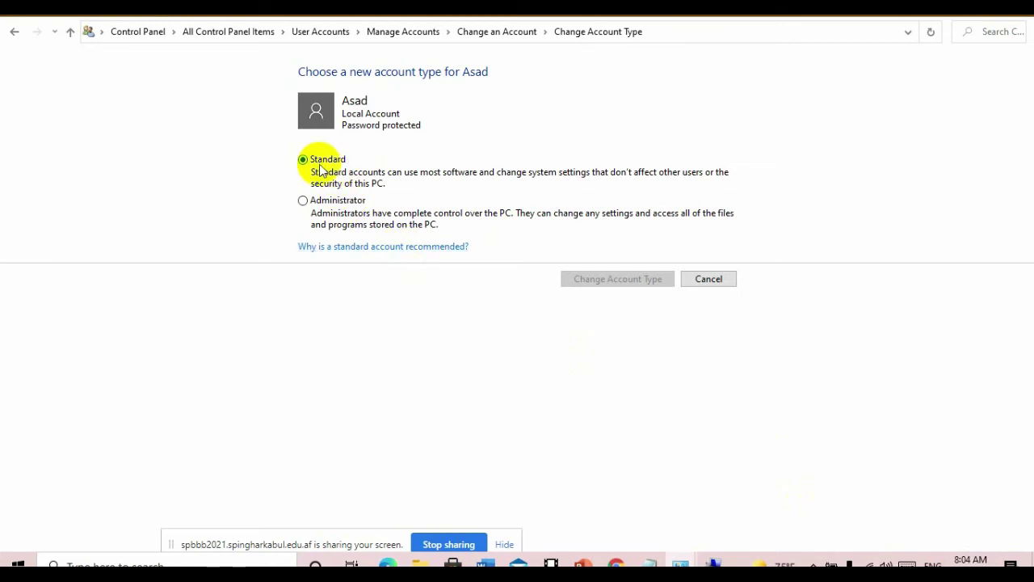
left_click(306, 203)
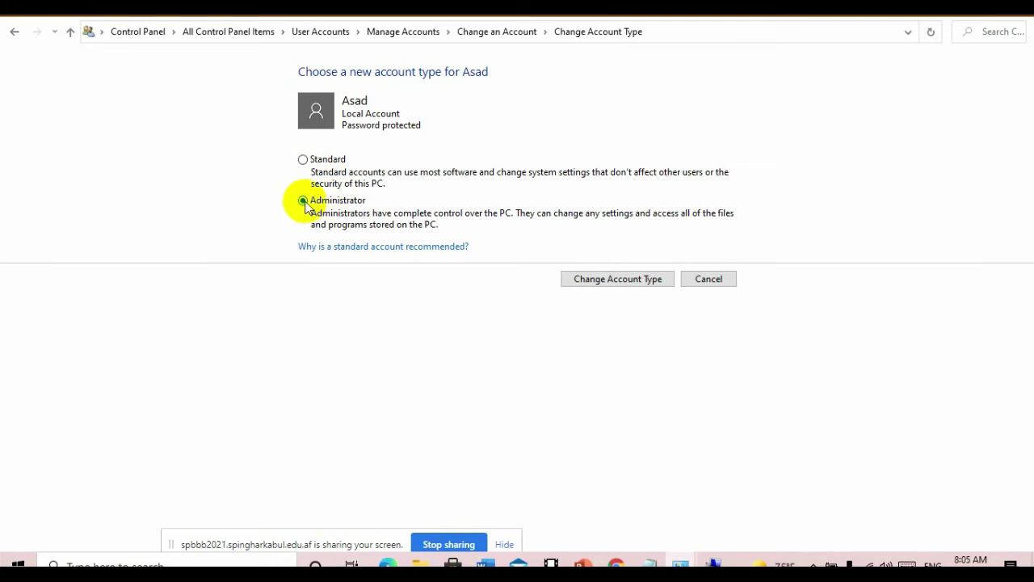
left_click(303, 159)
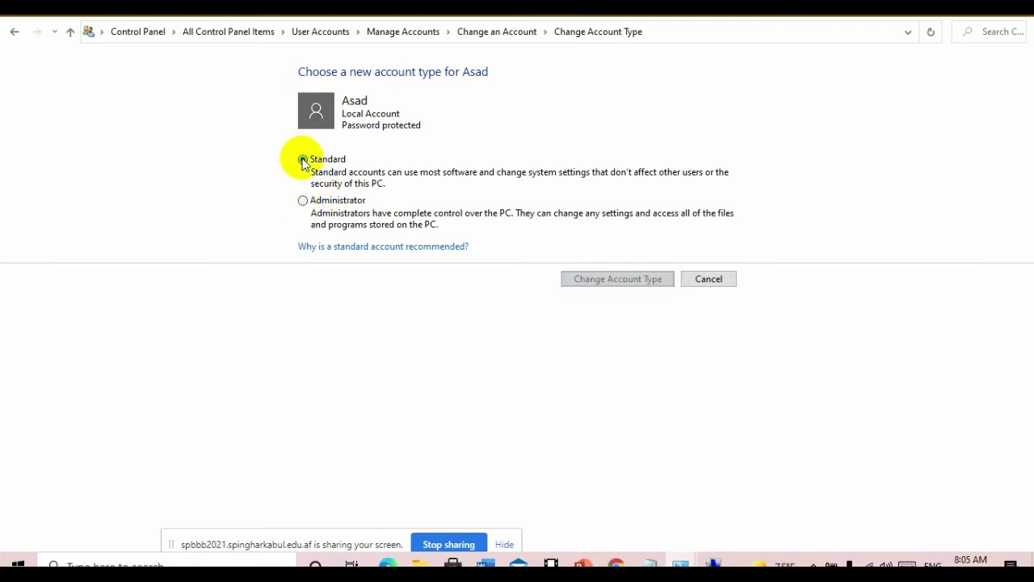
left_click(710, 279)
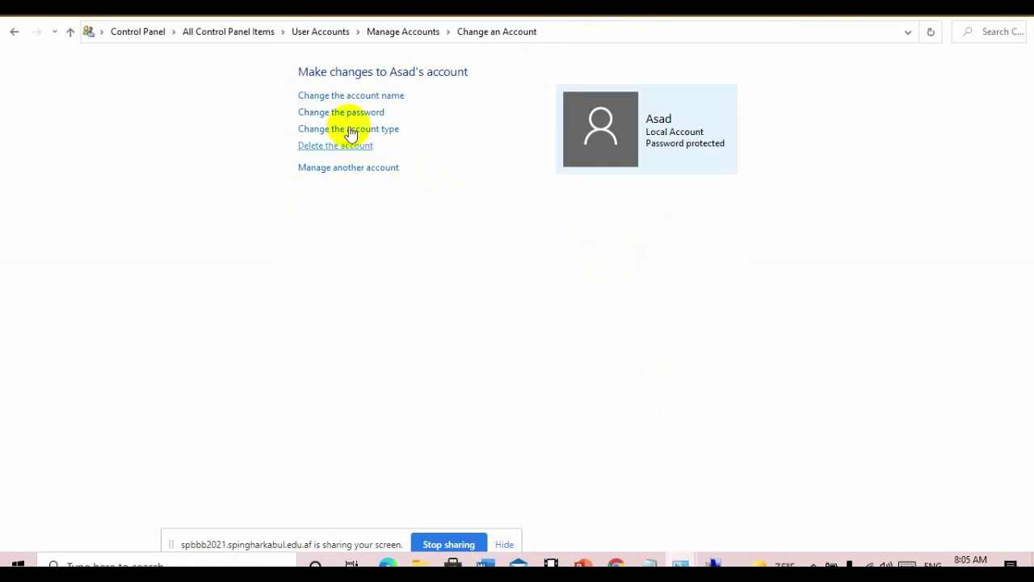
- Open the new user's Change Password and Rename Account pages, cancelling both without changes
left_click(351, 112)
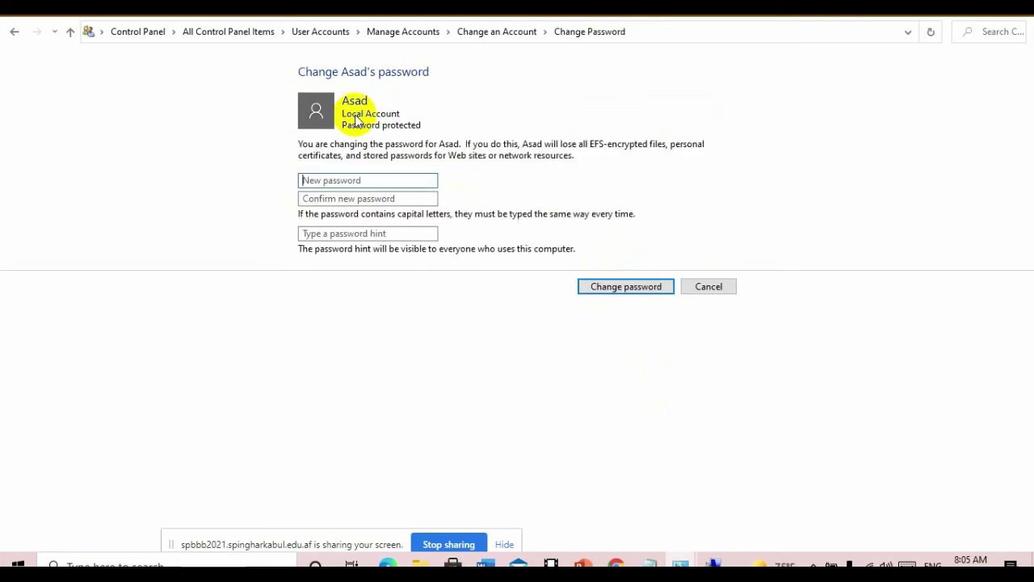
left_click(360, 199)
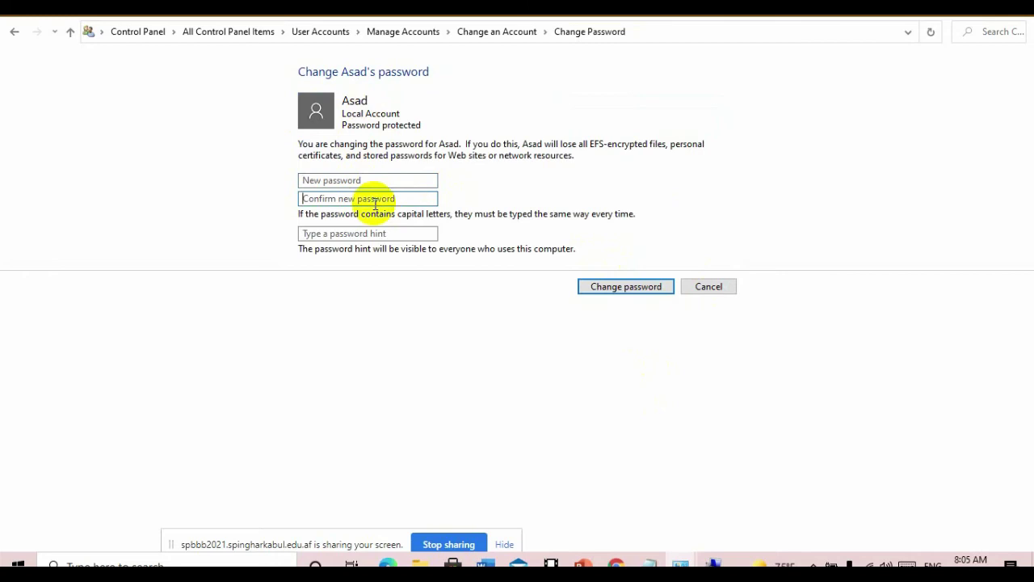
left_click(375, 181)
left_click(376, 199)
left_click(719, 289)
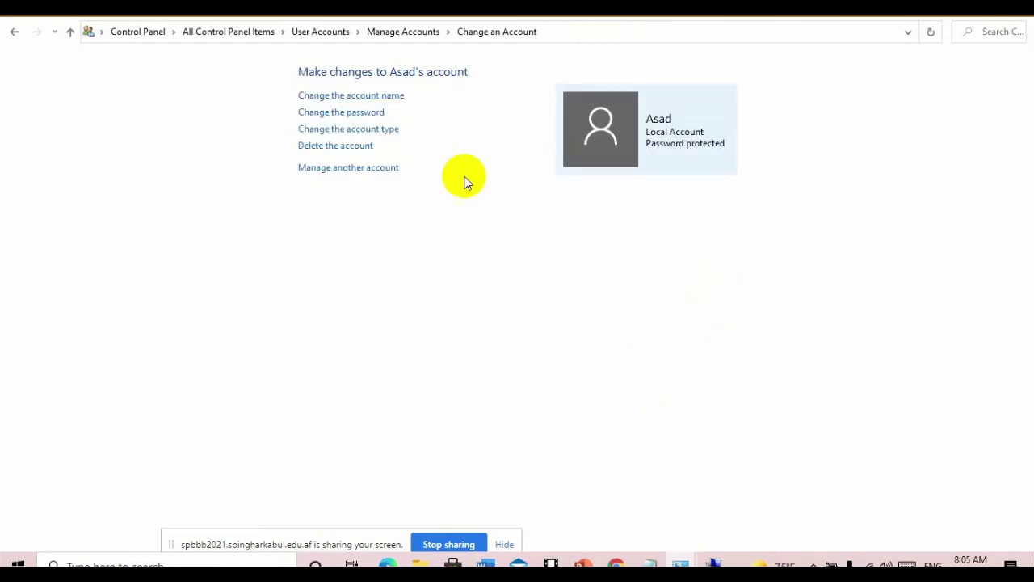
left_click(376, 96)
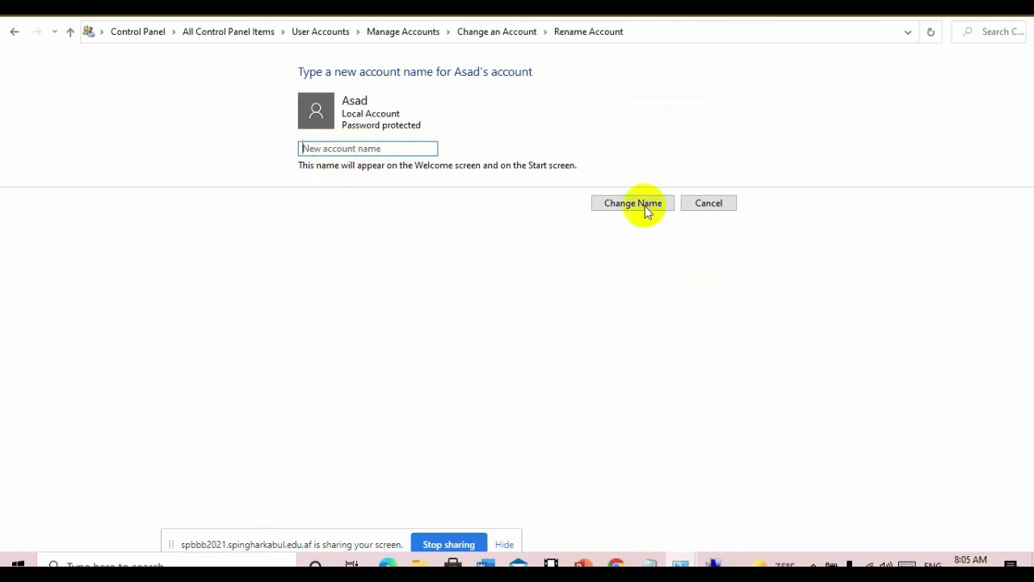
left_click(708, 203)
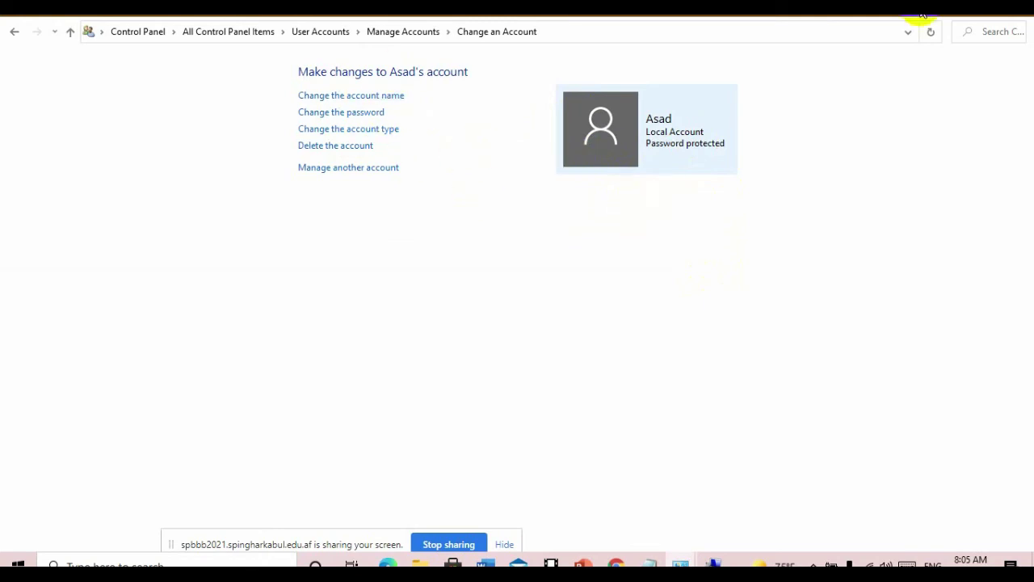
- Return to the Manage Accounts list showing both accounts, then minimize Control Panel
left_click(337, 168)
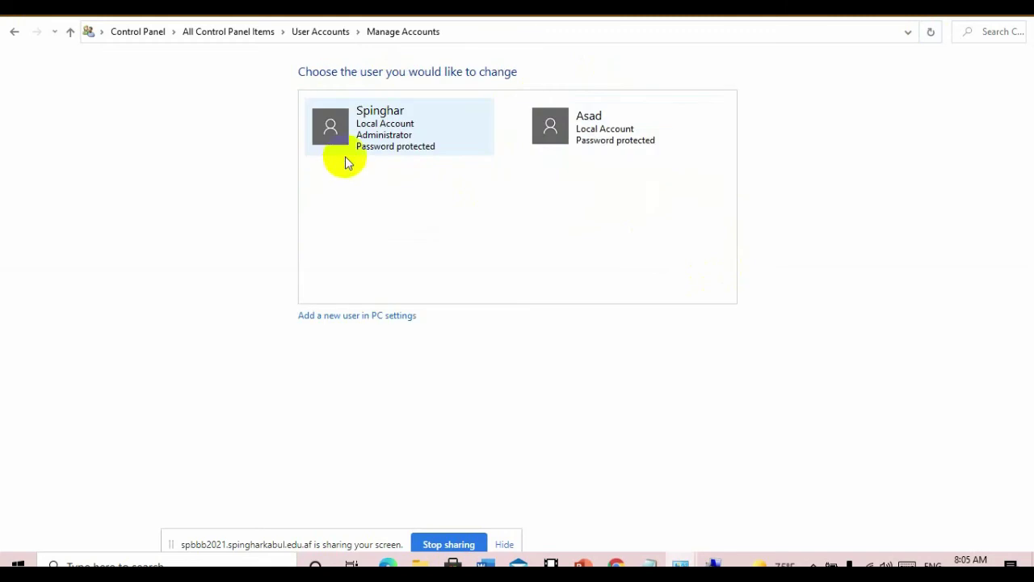
left_click(612, 136)
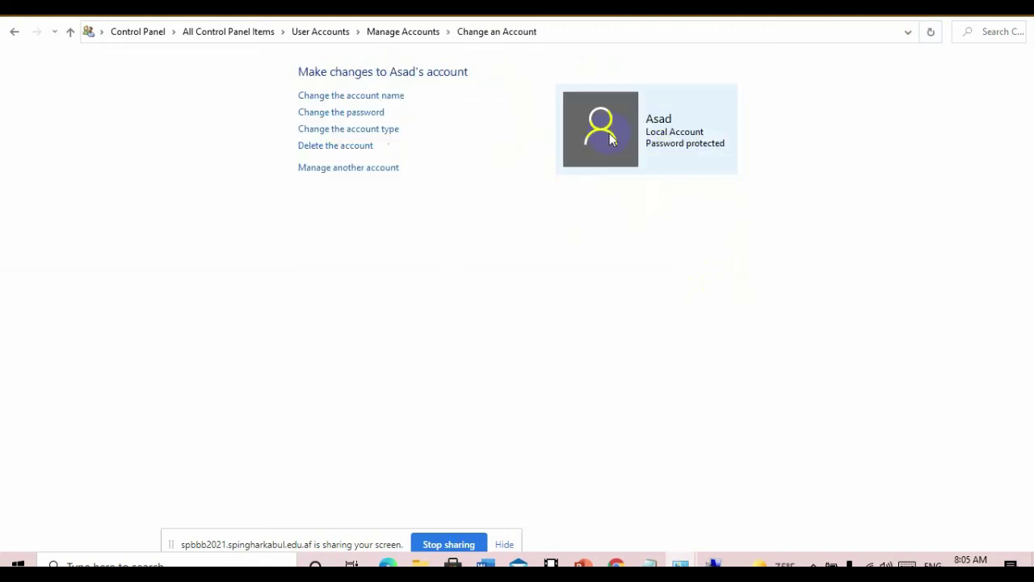
left_click(334, 167)
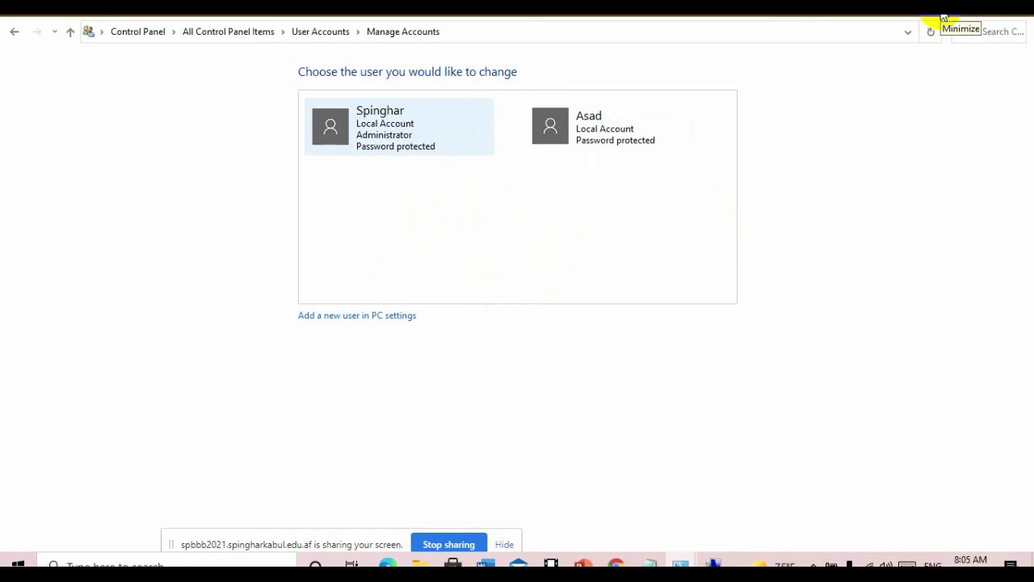
left_click(942, 16)
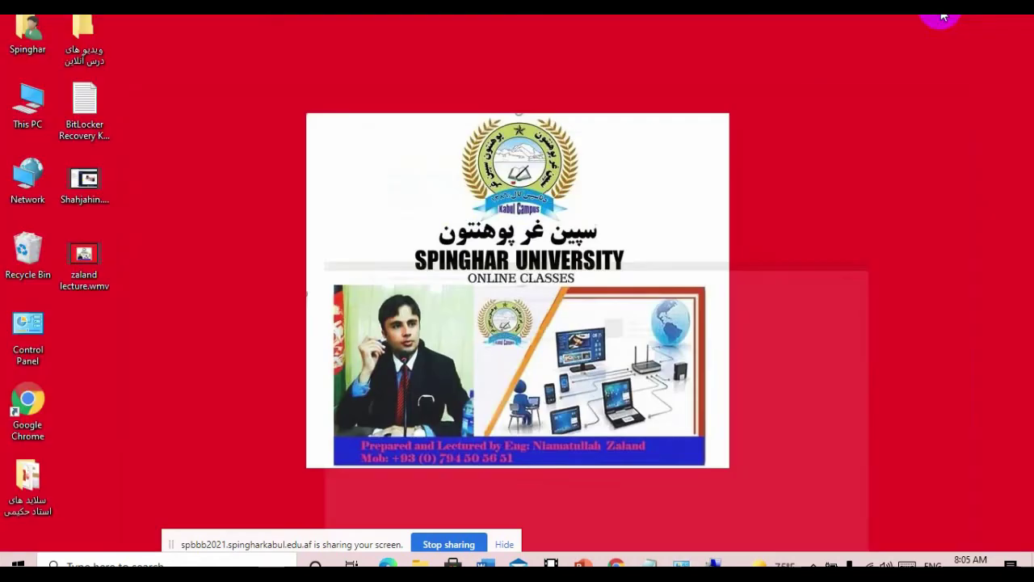
- Launch Command Prompt as administrator from a 'cm' Windows search
right_click(245, 294)
left_click(268, 338)
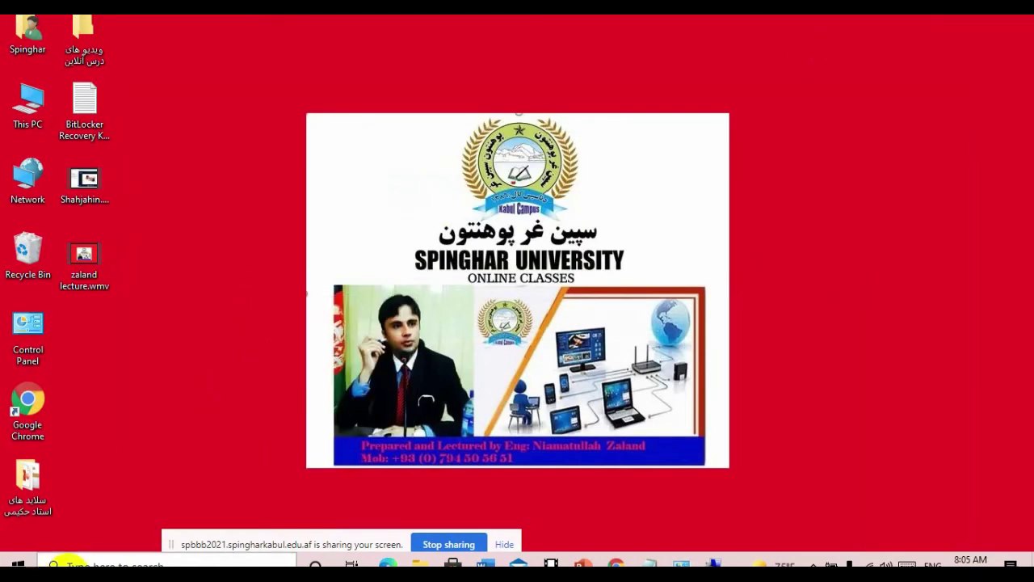
left_click(58, 563)
type("cm")
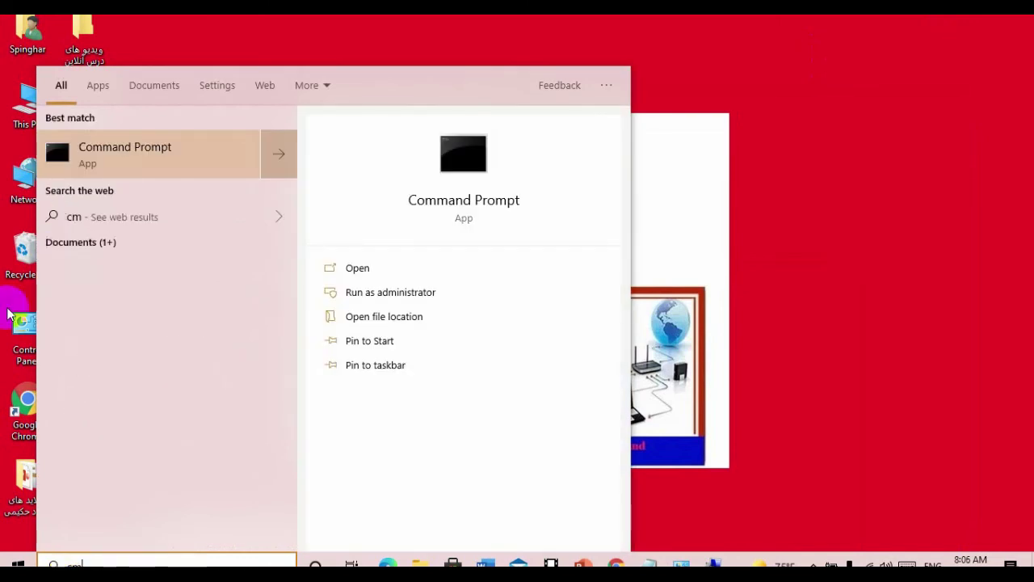
right_click(186, 165)
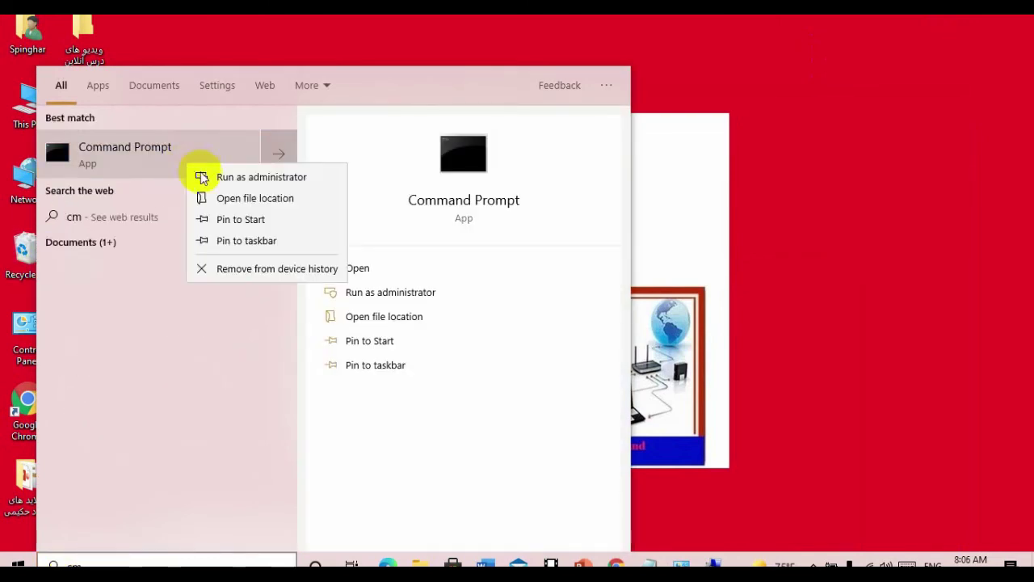
left_click(251, 177)
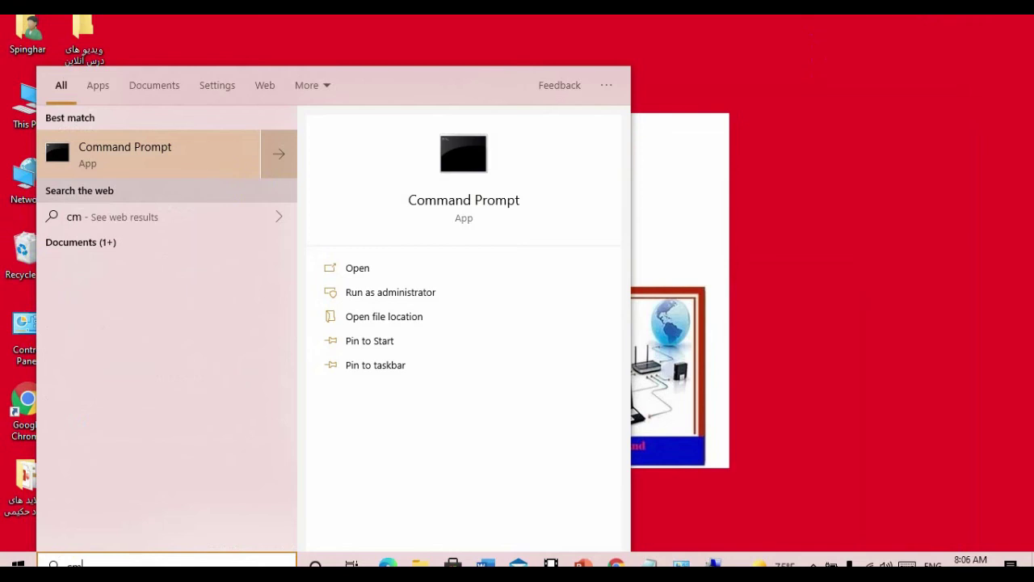
left_click(432, 373)
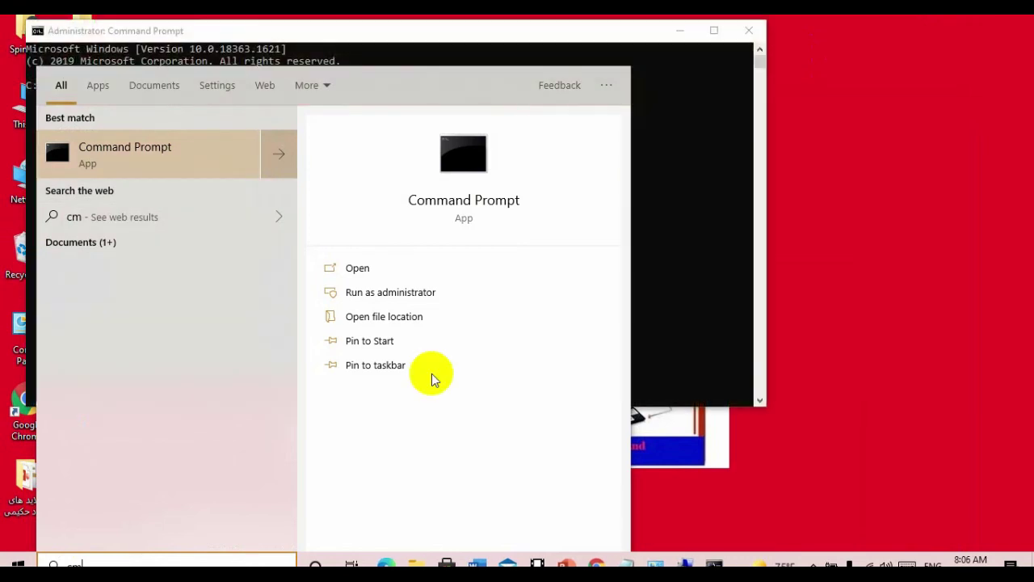
left_click(673, 170)
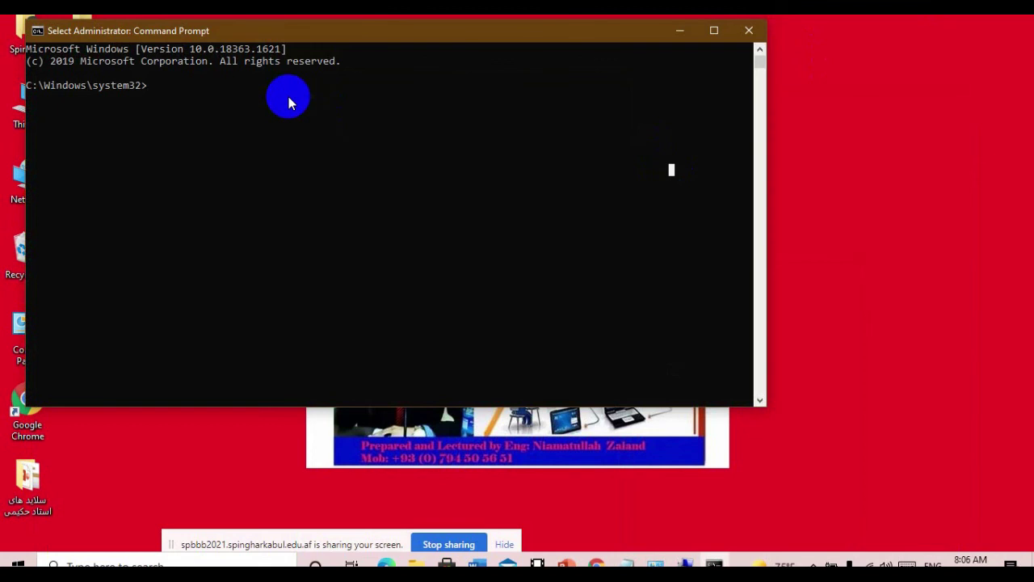
- Run net user with /add to create a new local user account
type("net")
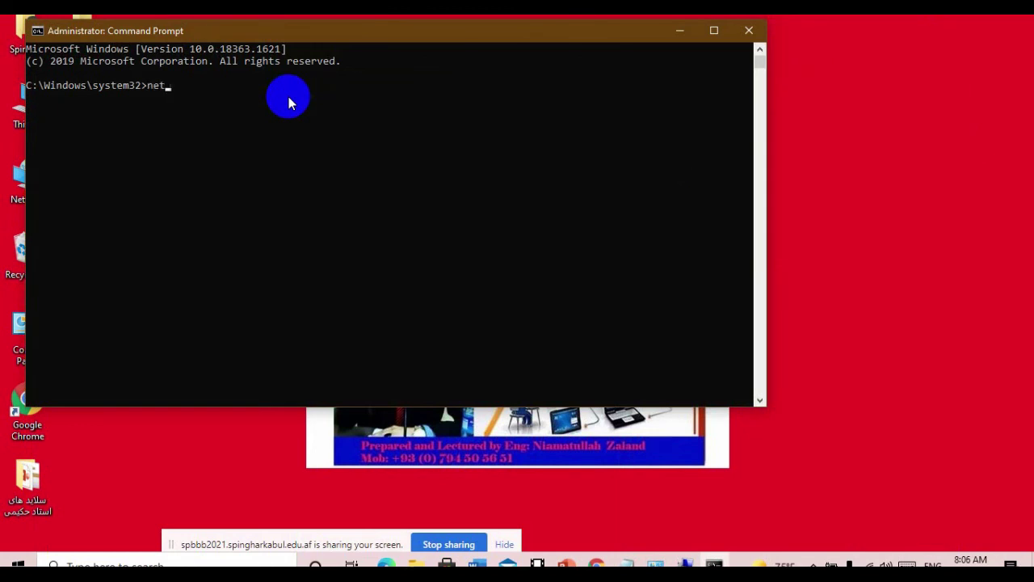
type(" sue")
key("BackSpace")
type("use")
type("r Ahmad /add")
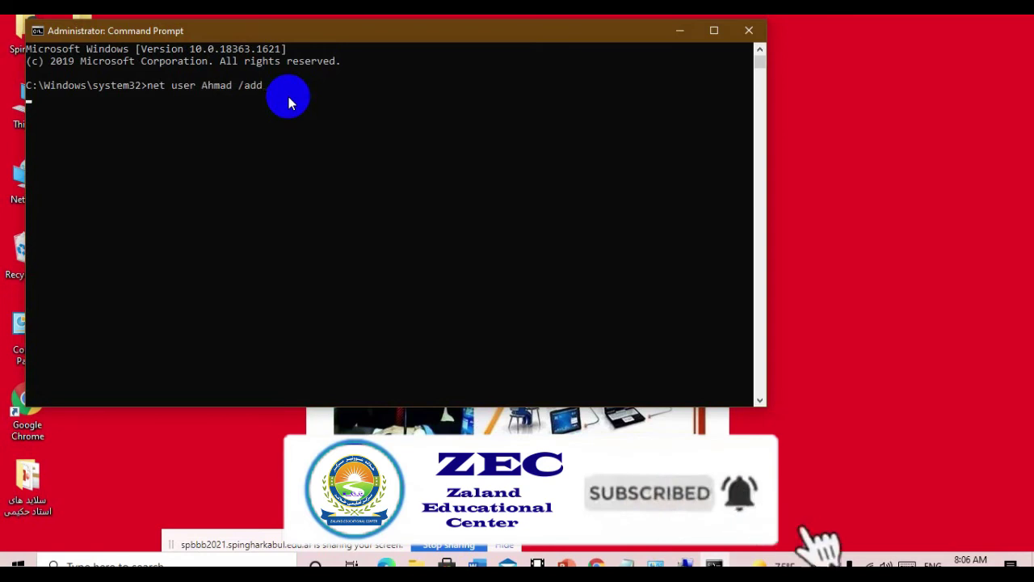
key("Return")
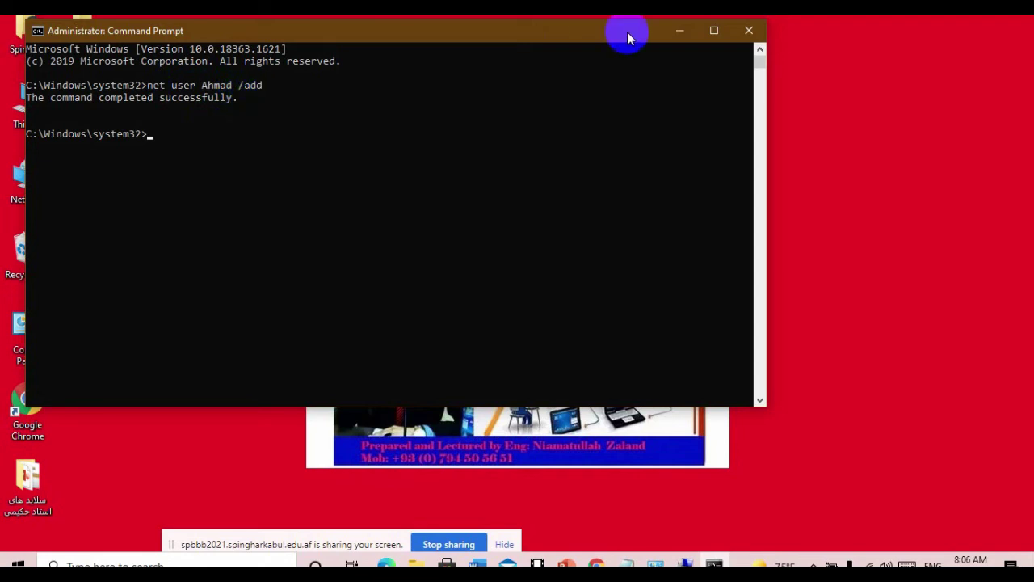
left_click(204, 133)
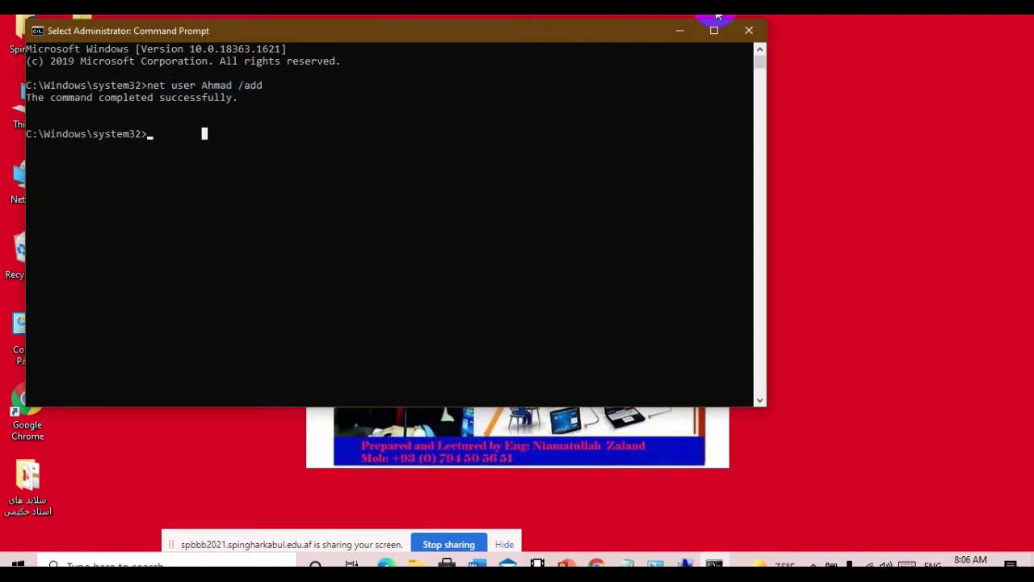
- In Control Panel's User Accounts, list all accounts and select the newly created account
left_click(679, 30)
right_click(500, 127)
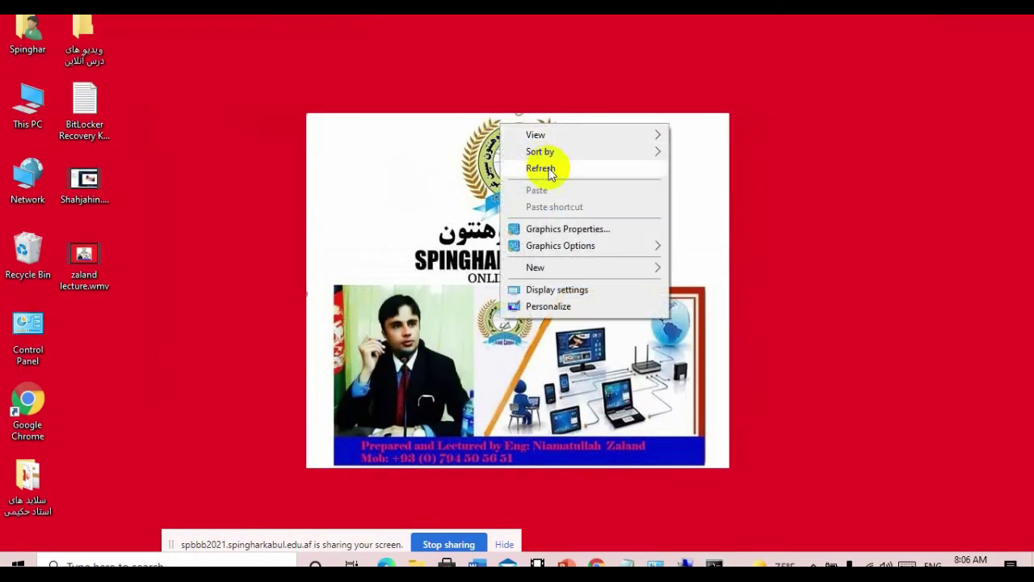
left_click(553, 167)
mouse_move(654, 564)
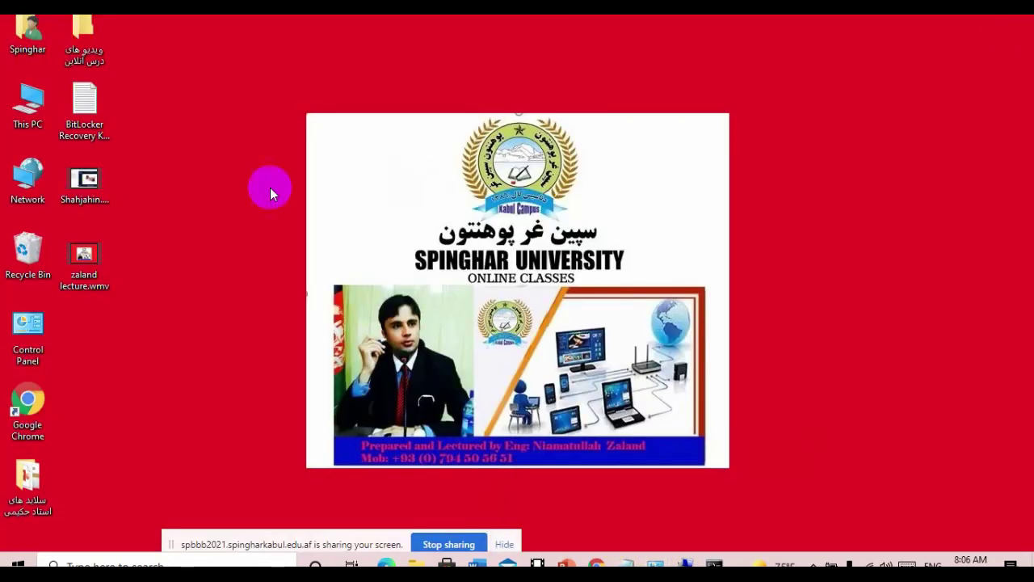
double_click(28, 327)
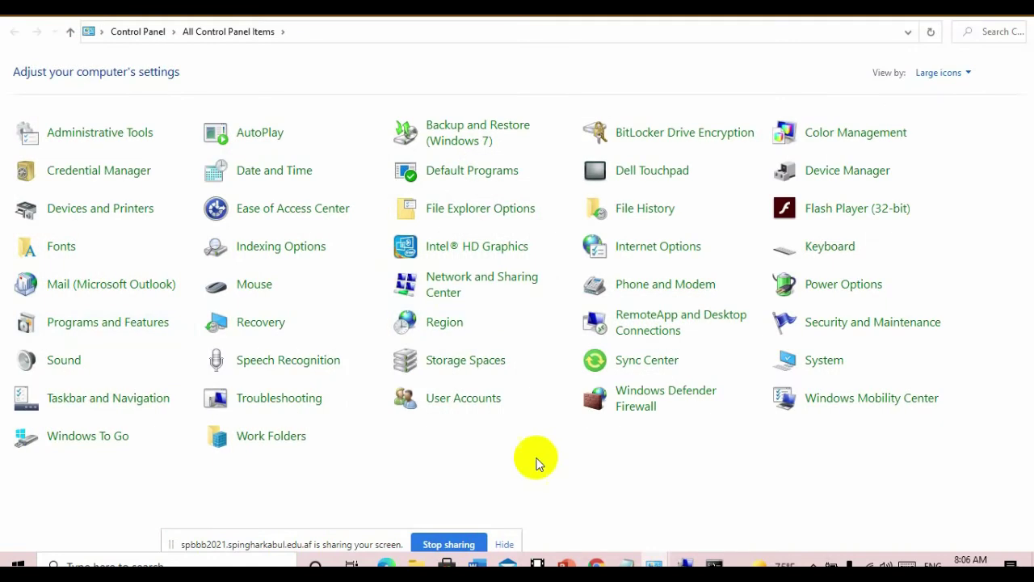
left_click(462, 399)
left_click(249, 185)
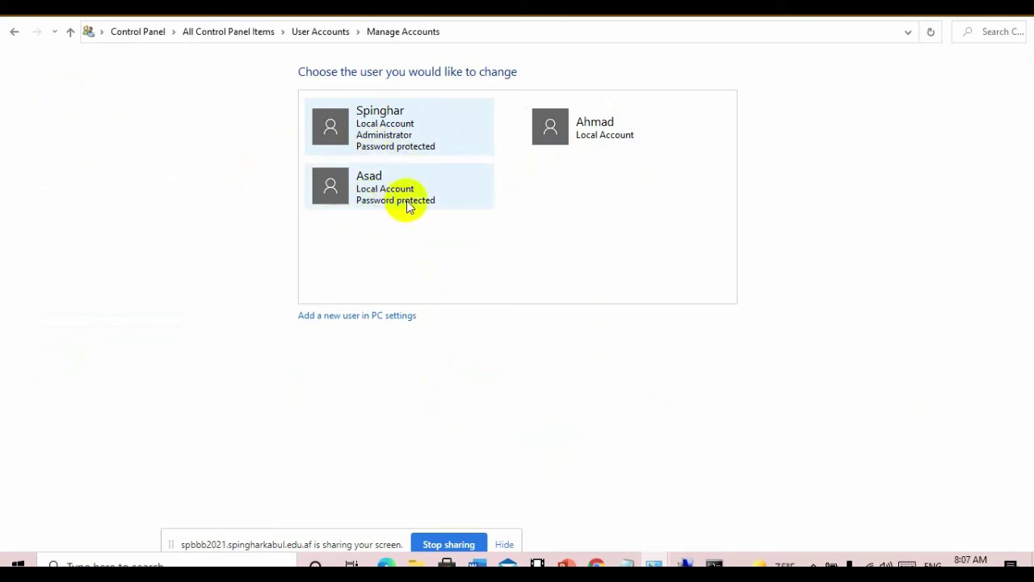
left_click(593, 132)
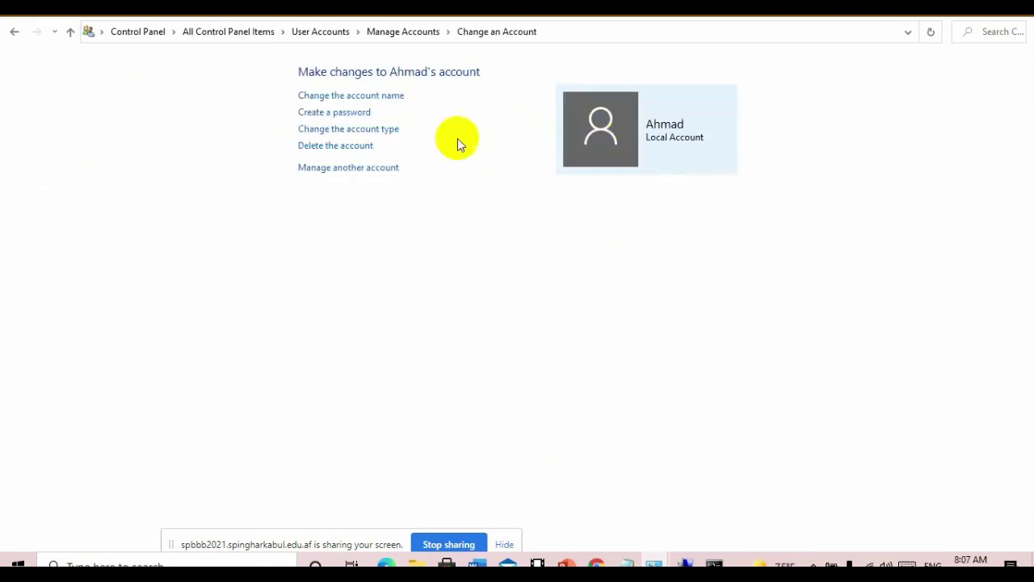
- Delete the command-line-created account, removing its files as well
left_click(346, 148)
left_click(582, 152)
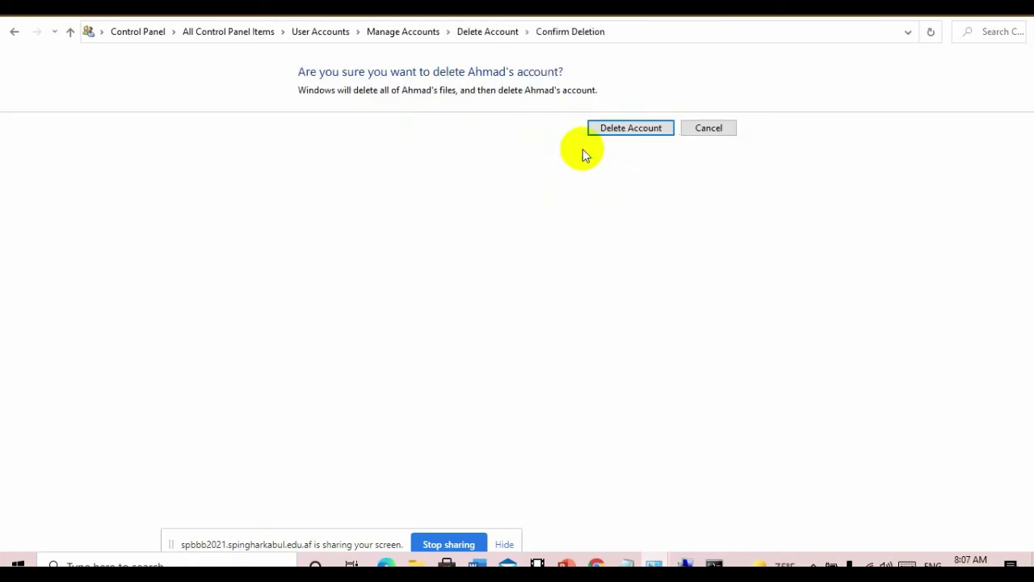
left_click(619, 128)
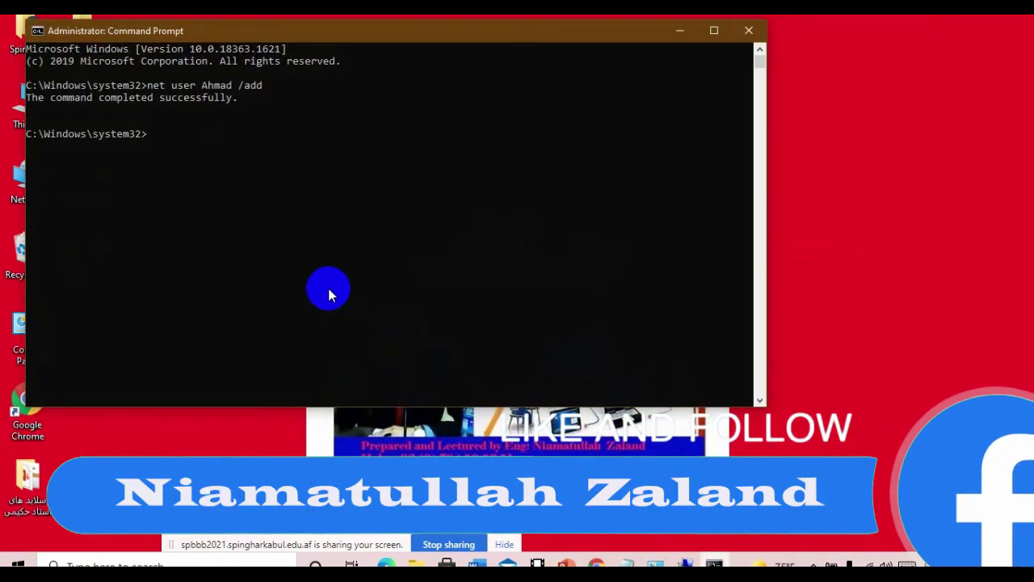
- Recreate the account with a password via net user /add, then minimise the console
key("Return")
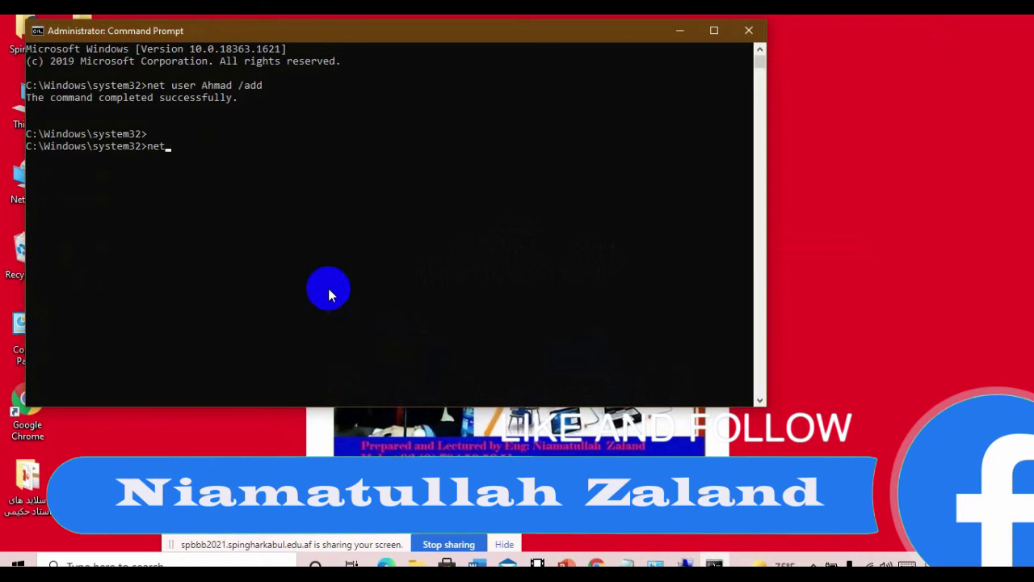
type("net user")
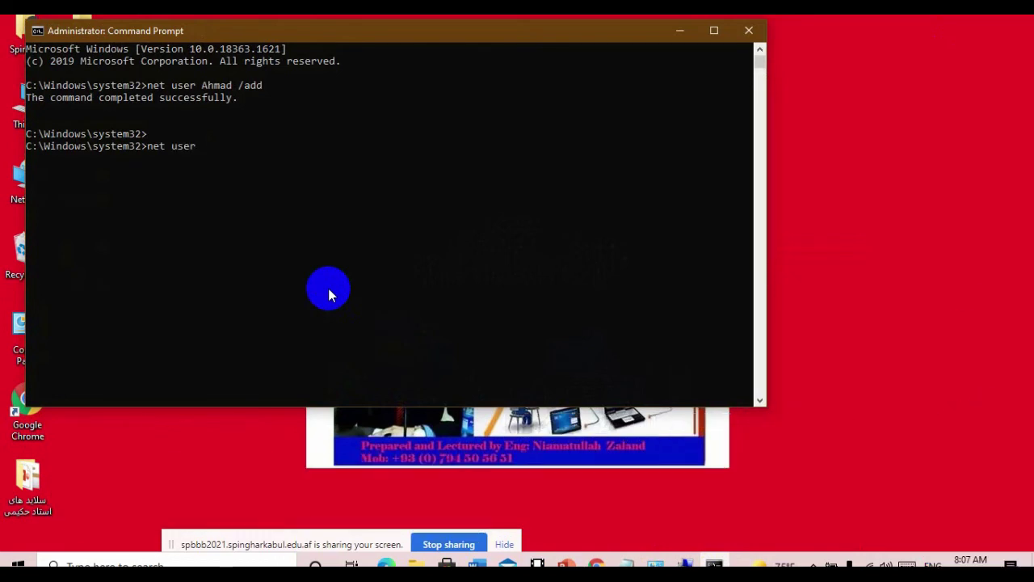
type(" Ahmad 123 /add")
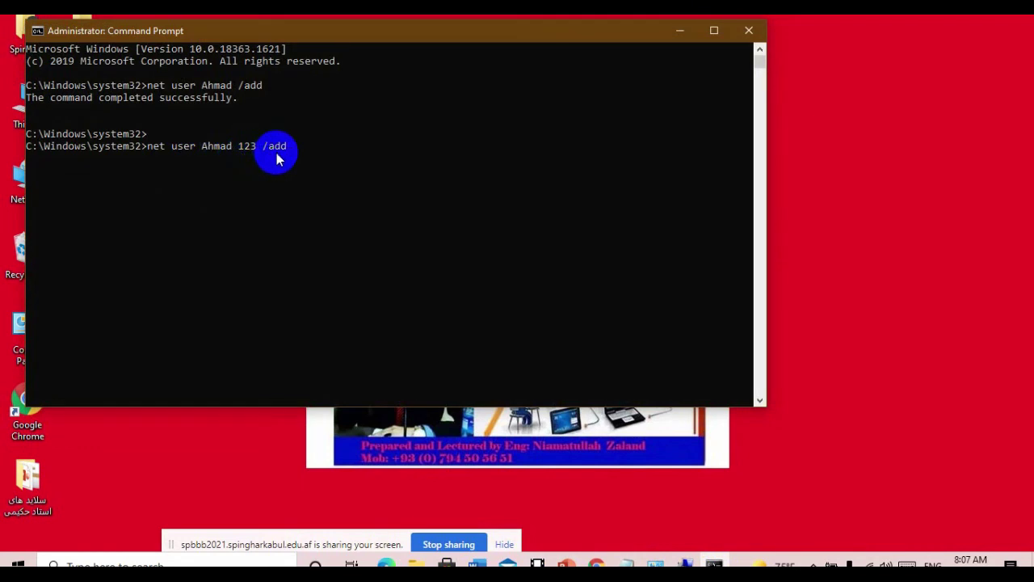
key("Return")
left_click(222, 194)
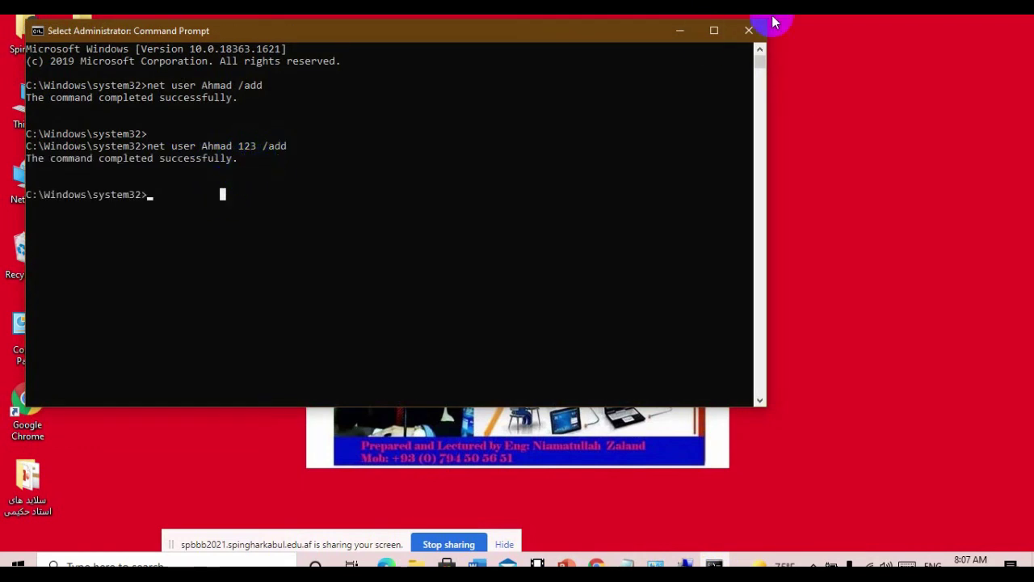
left_click(681, 30)
right_click(456, 233)
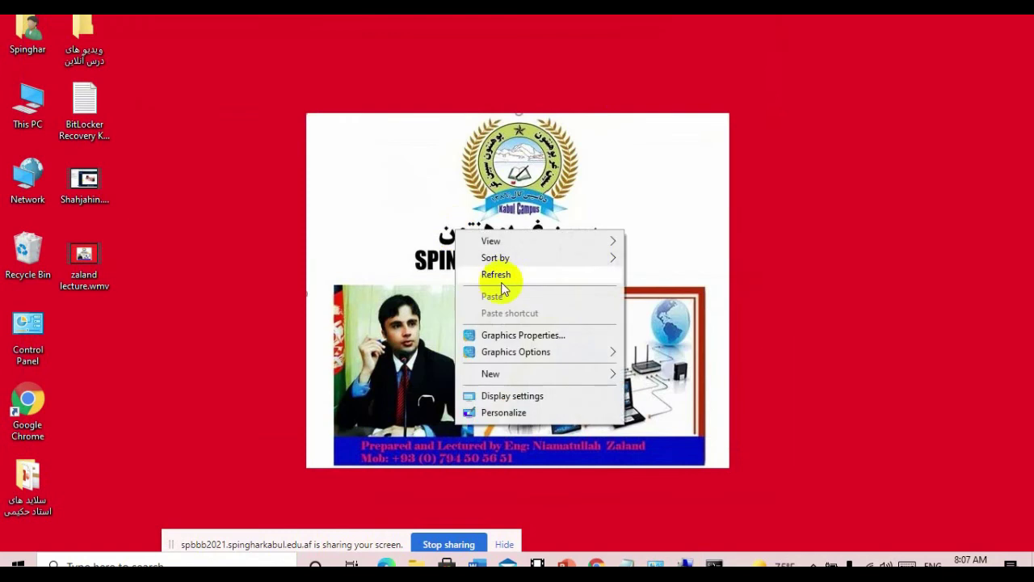
left_click(499, 277)
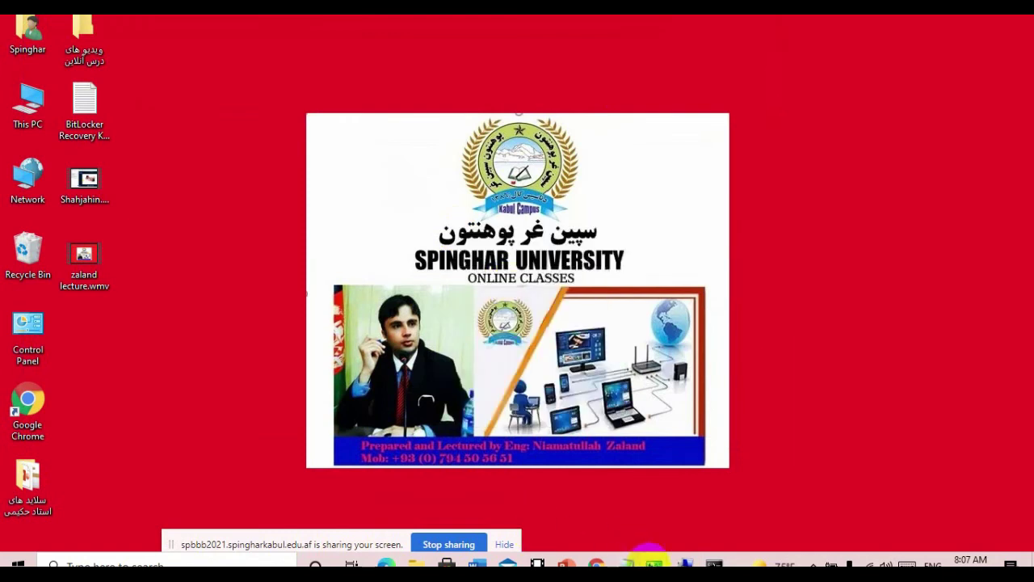
mouse_move(653, 559)
left_click(544, 496)
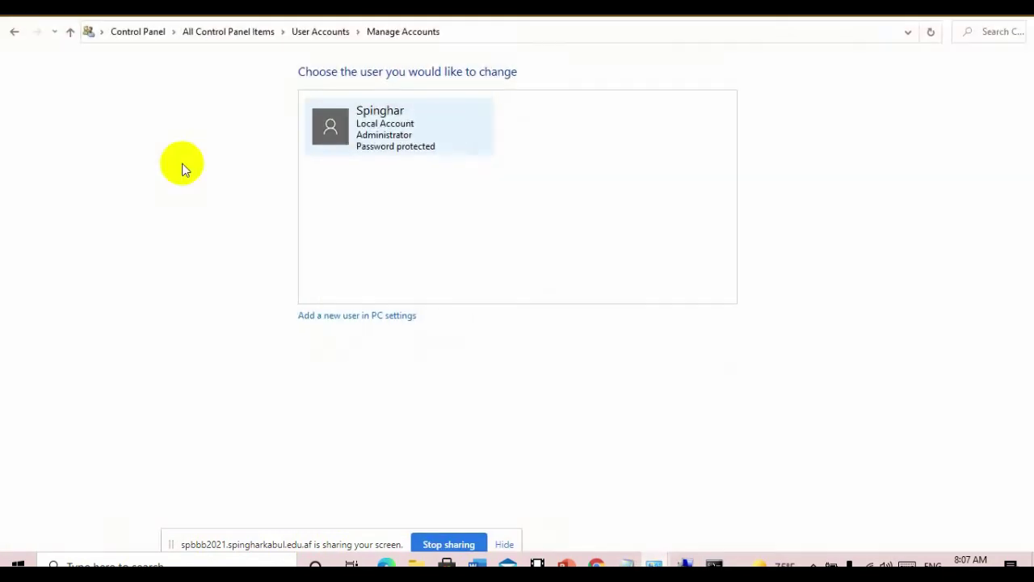
left_click(307, 32)
left_click(245, 185)
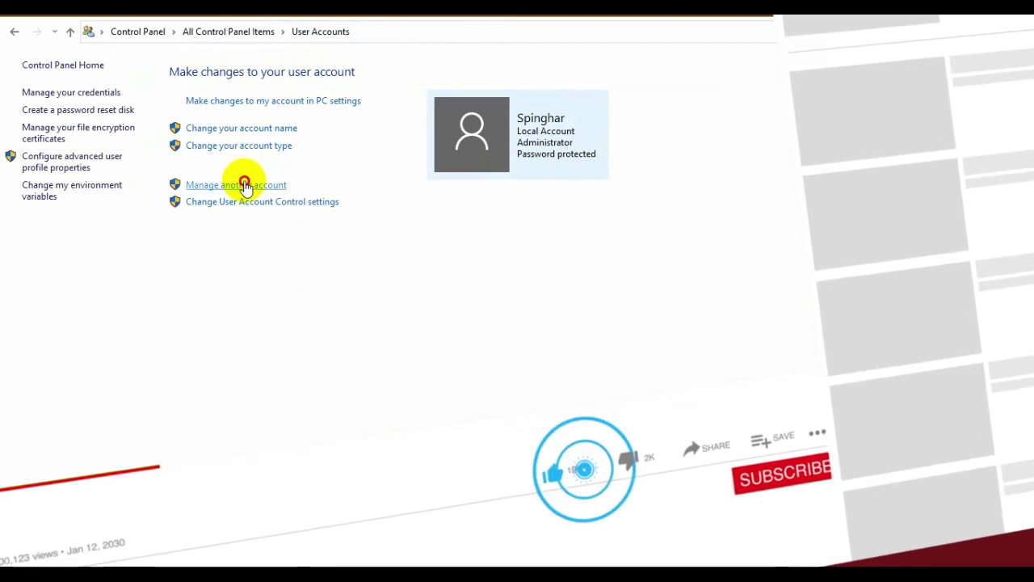
left_click(621, 140)
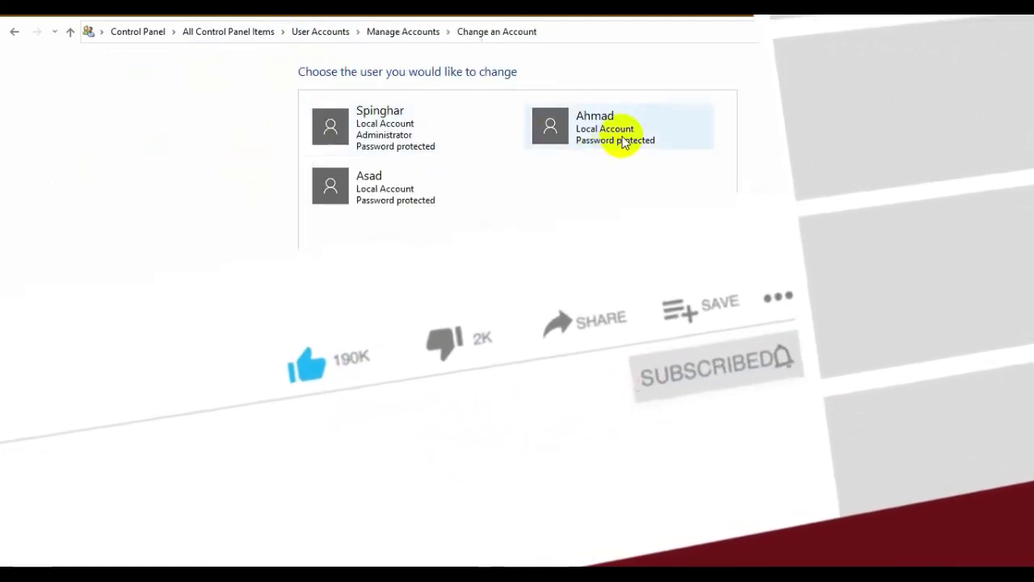
left_click(16, 34)
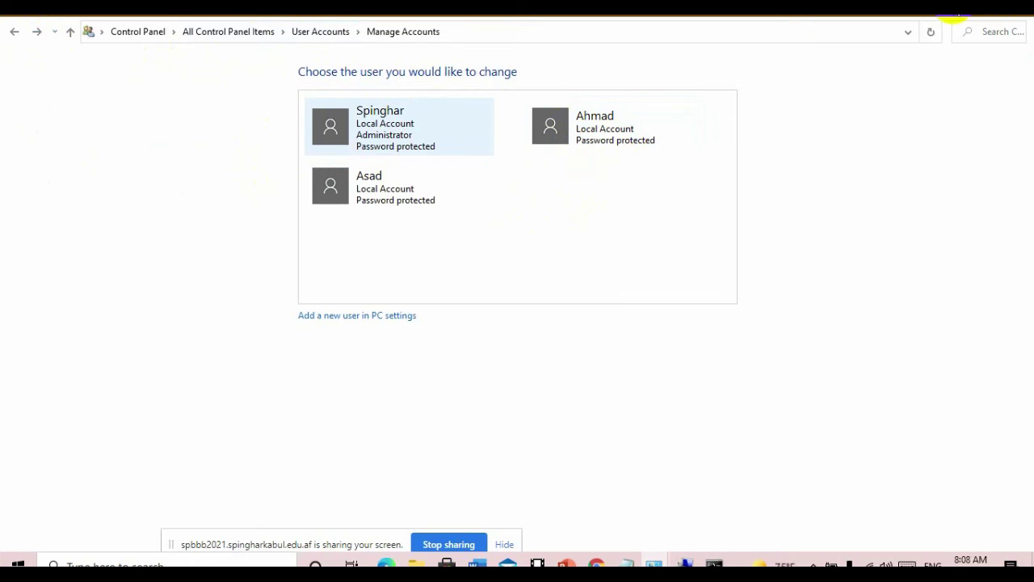
left_click(957, 14)
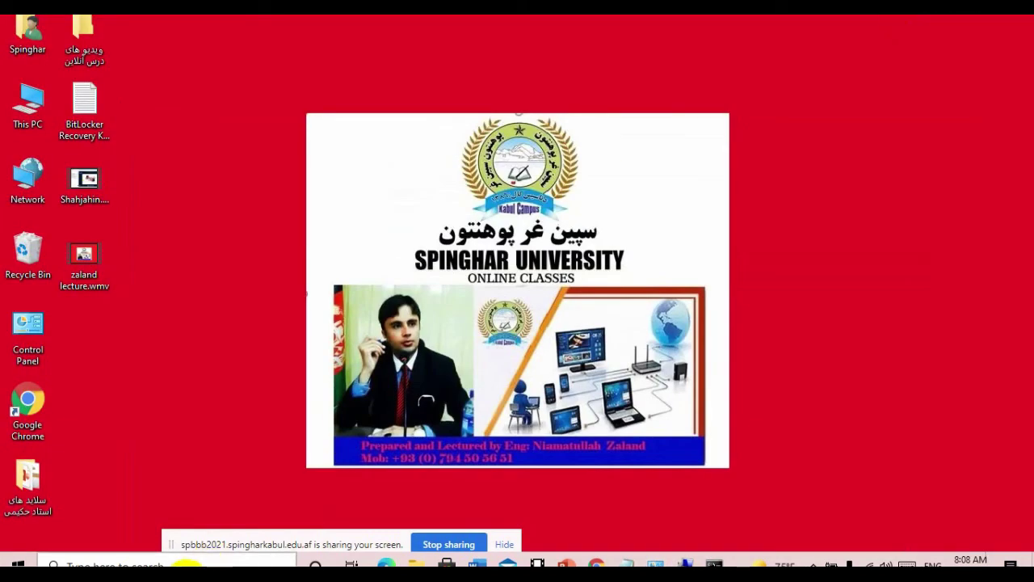
- Launch Notepad by searching 'notepad' in the taskbar search box
left_click(186, 565)
type("n")
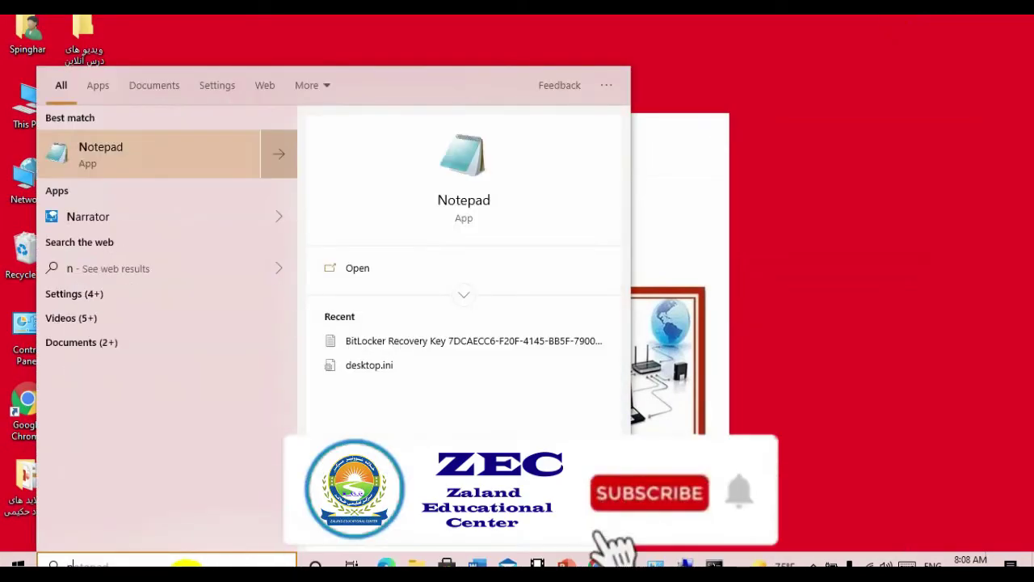
type("ote")
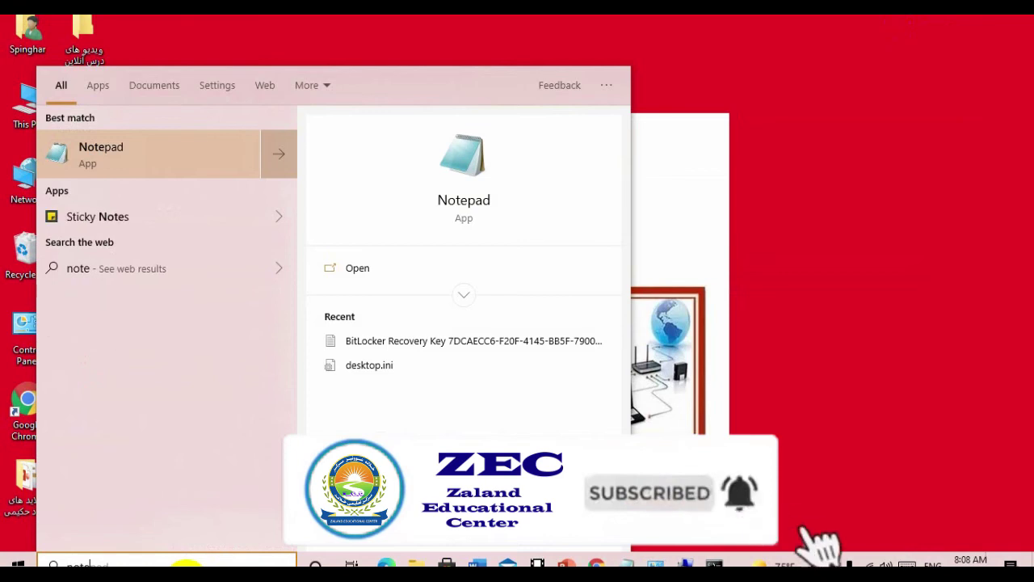
type("pad")
key("Return")
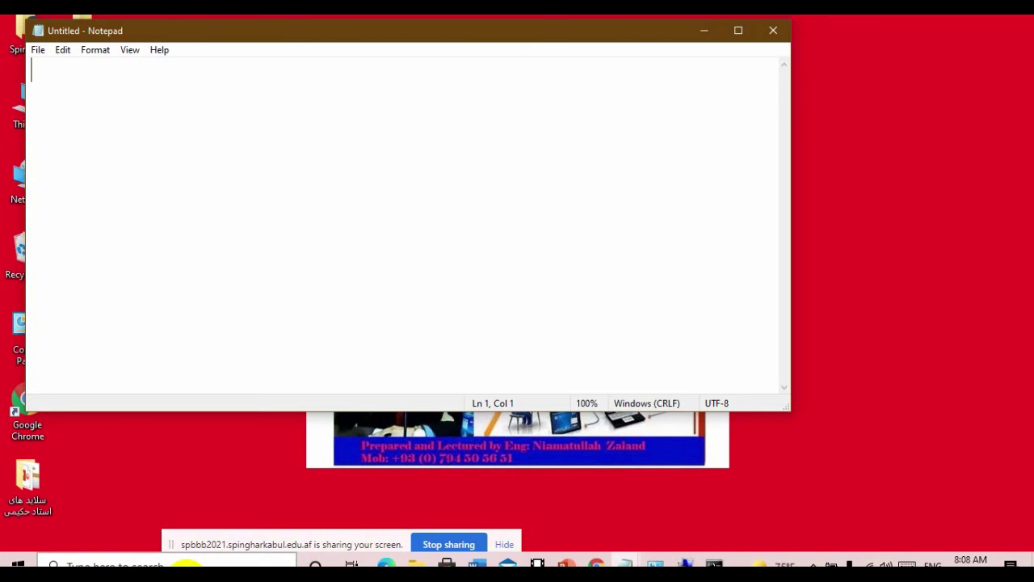
- Type one net user /add command and paste copies of it onto five lines
type("net usre")
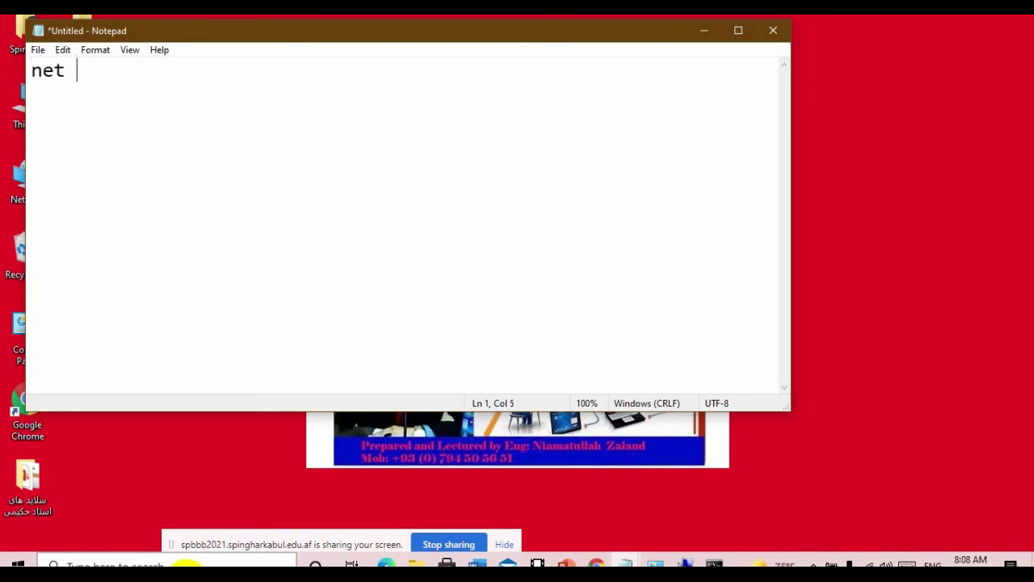
key("BackSpace")
key("BackSpace")
type("er jan")
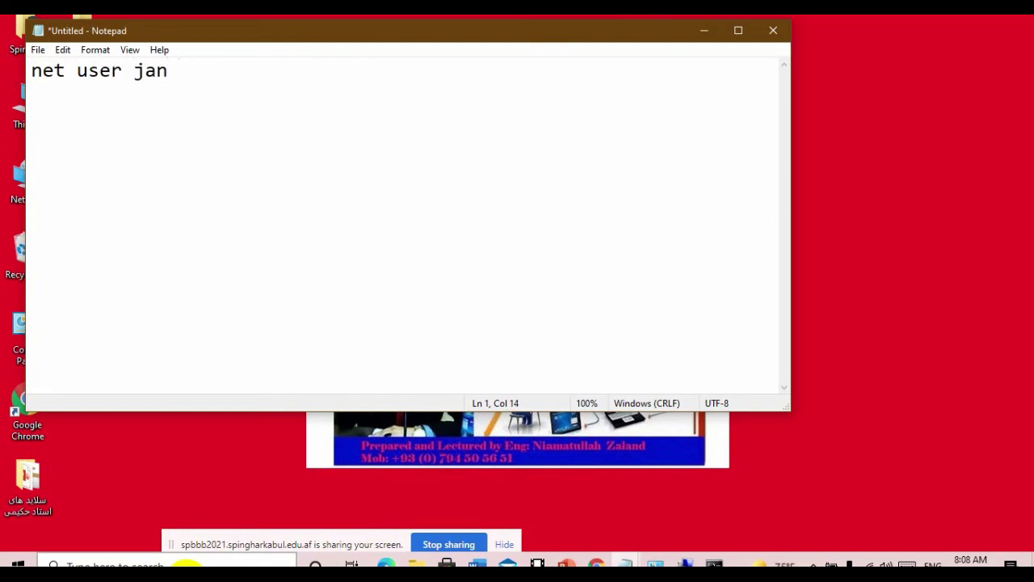
type("/add")
key("Return")
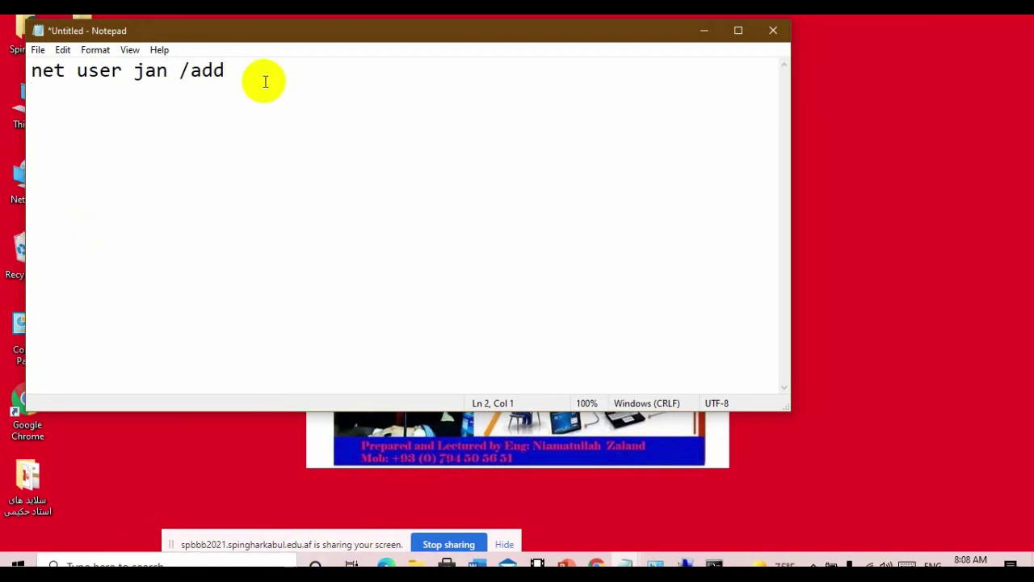
left_click_drag(265, 81, 2, 44)
key("ctrl+c")
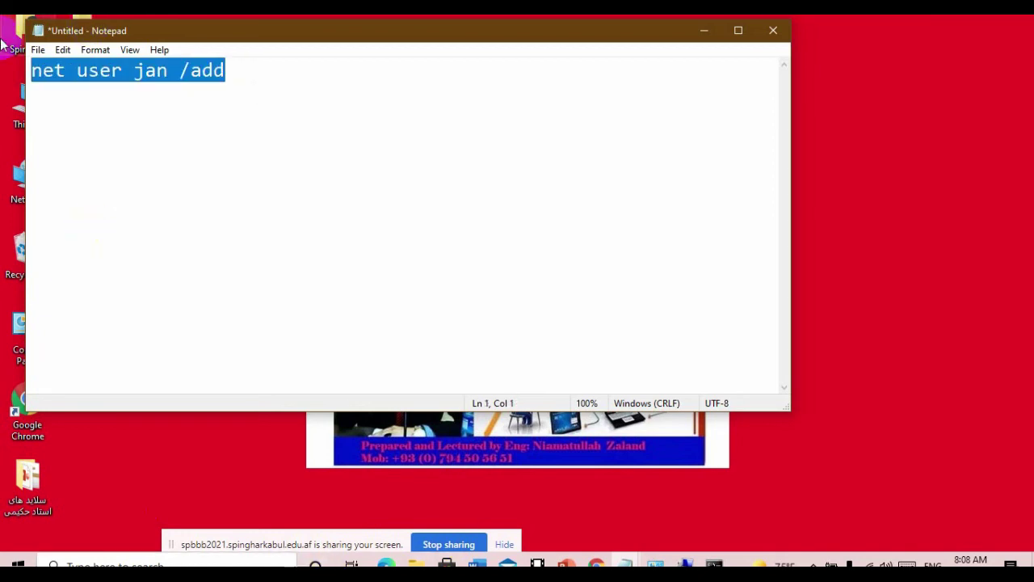
left_click(163, 119)
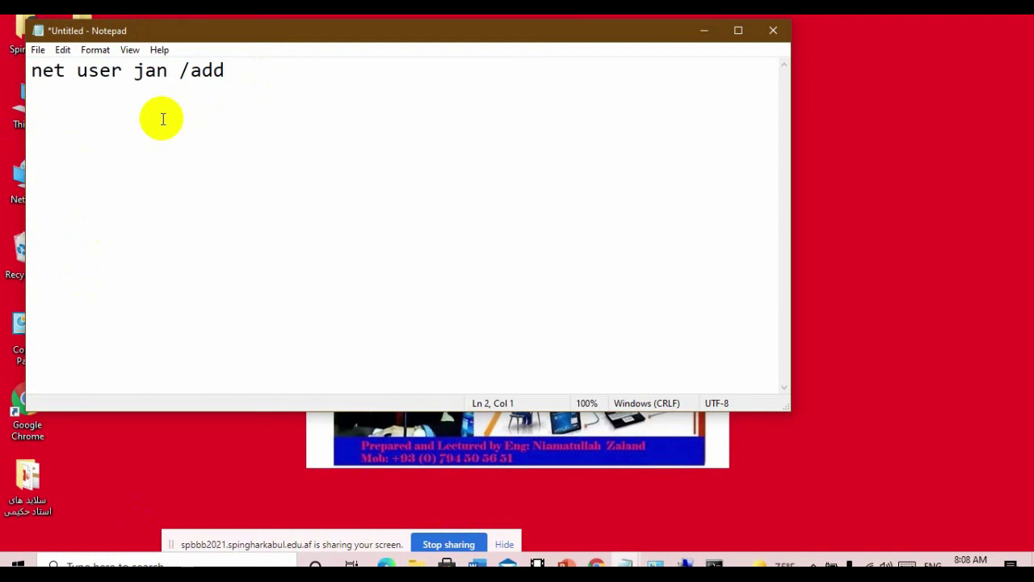
key("ctrl+v")
key("Left")
key("Left")
key("Left")
key("Left")
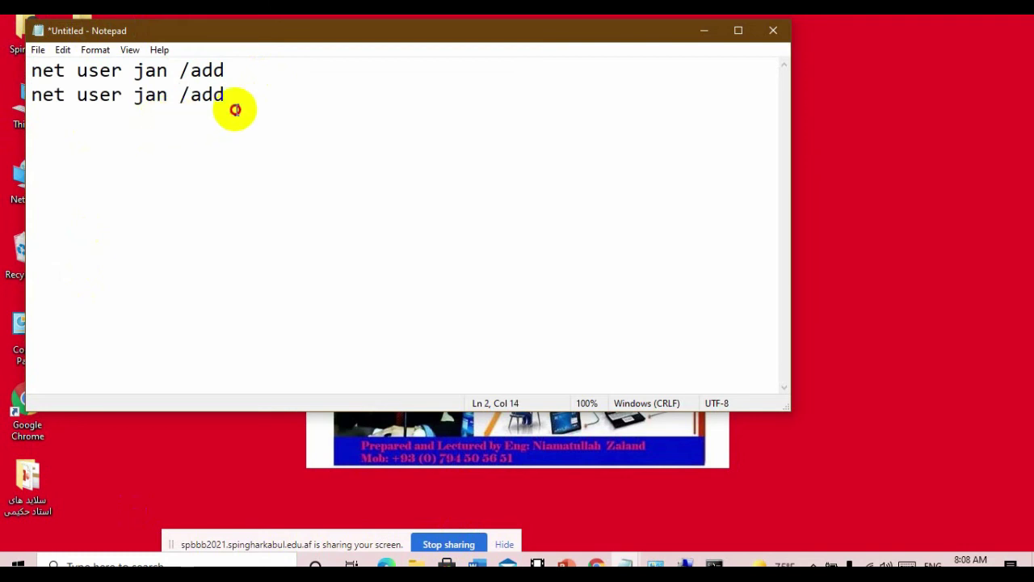
left_click(235, 110)
key("Return")
key("ctrl+v")
key("Return")
key("ctrl+v")
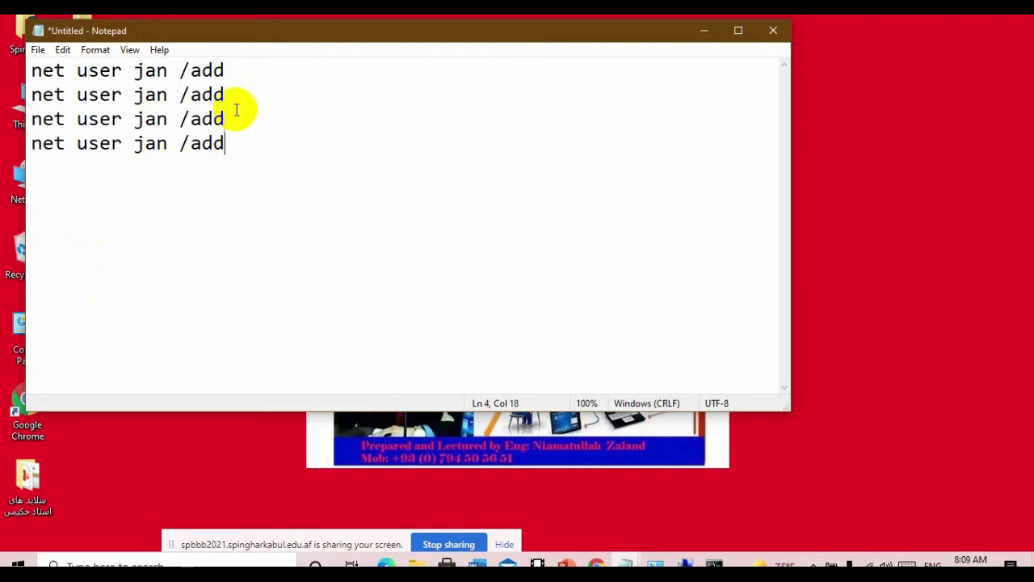
key("Return")
key("ctrl+v")
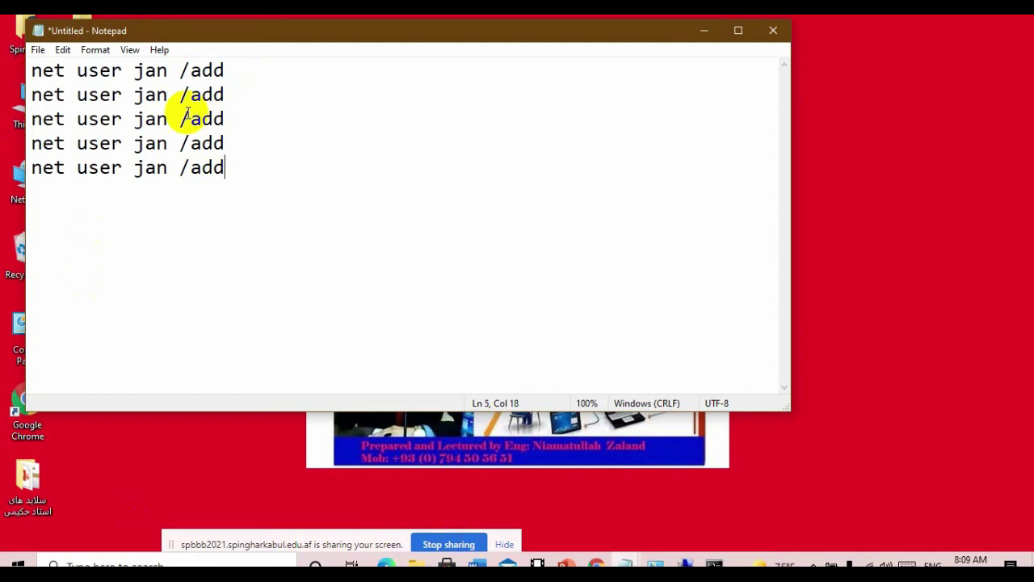
- Replace the user name on lines 2–5 with four different account names
left_click_drag(168, 95, 138, 97)
type("khan")
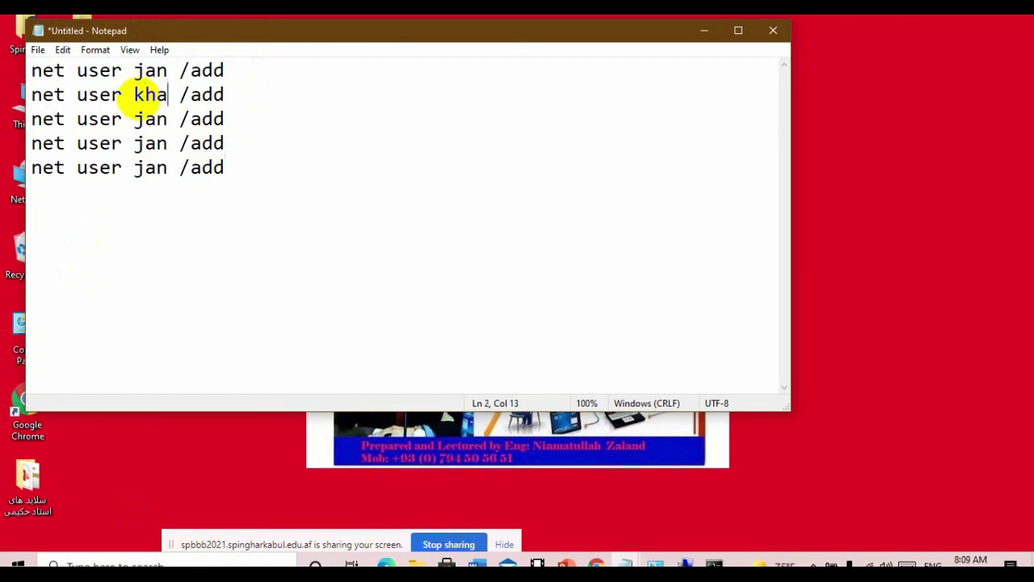
left_click_drag(168, 119, 138, 119)
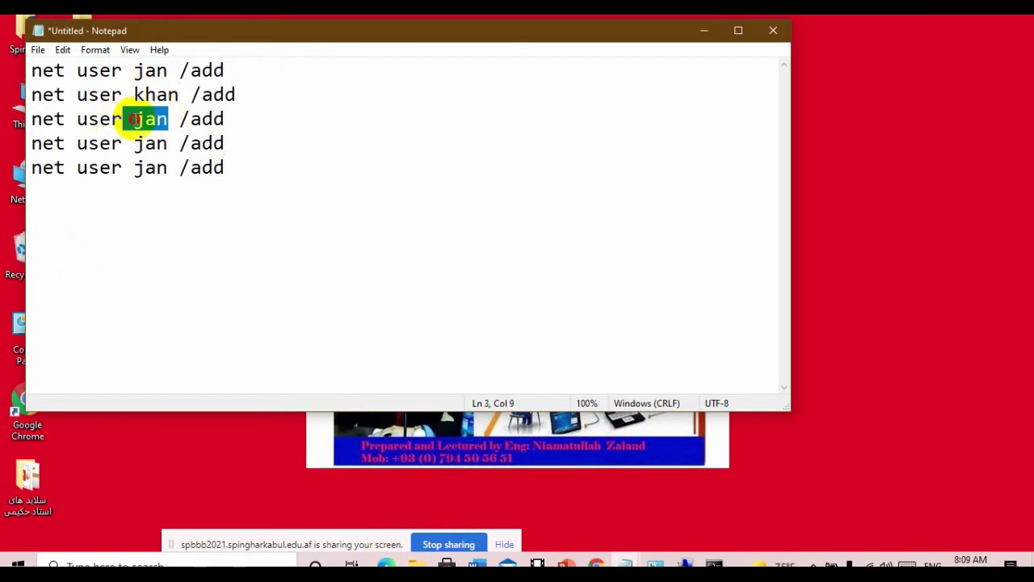
type("gul")
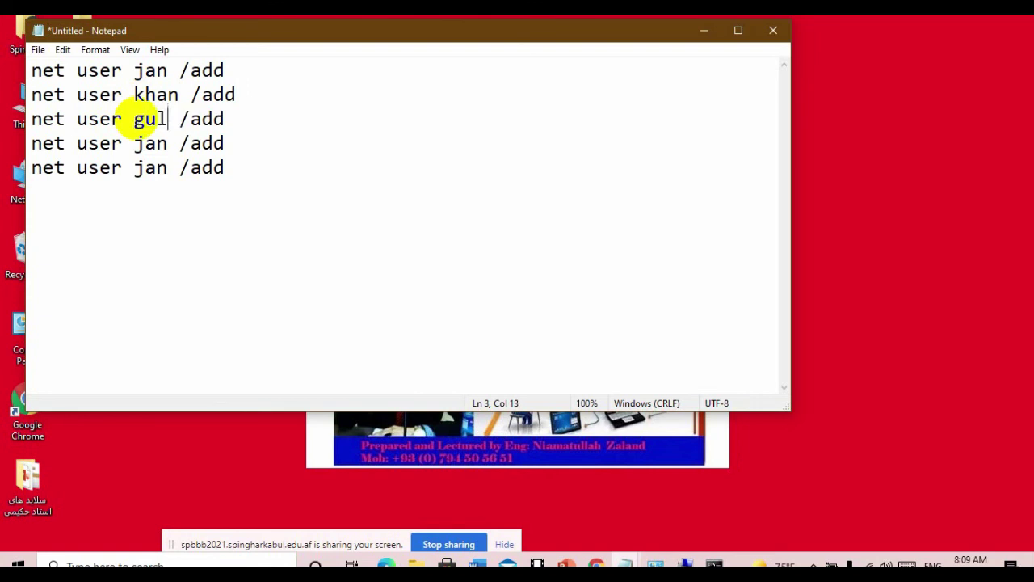
left_click_drag(168, 144, 136, 144)
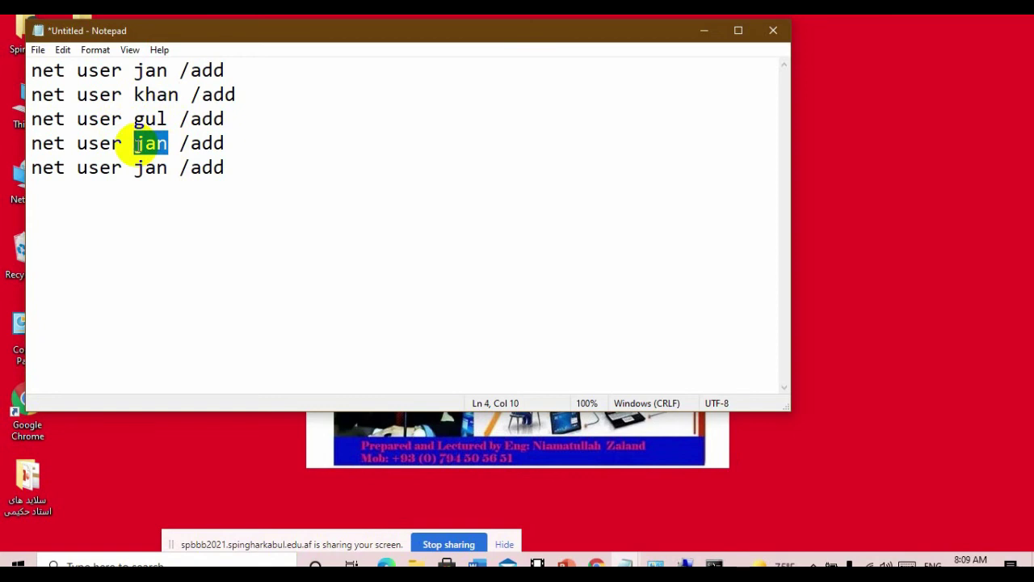
type("jamal")
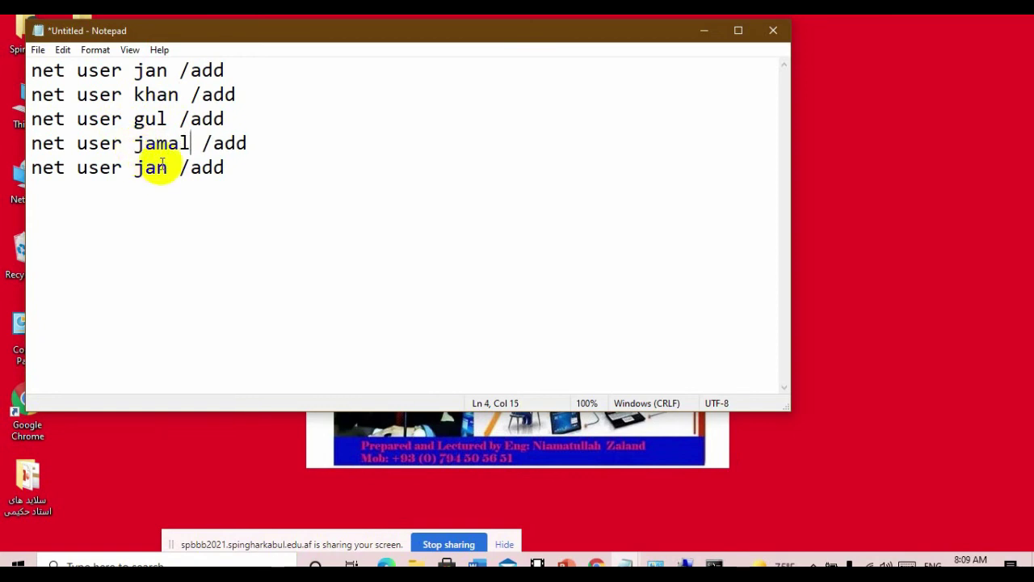
left_click_drag(166, 167, 136, 169)
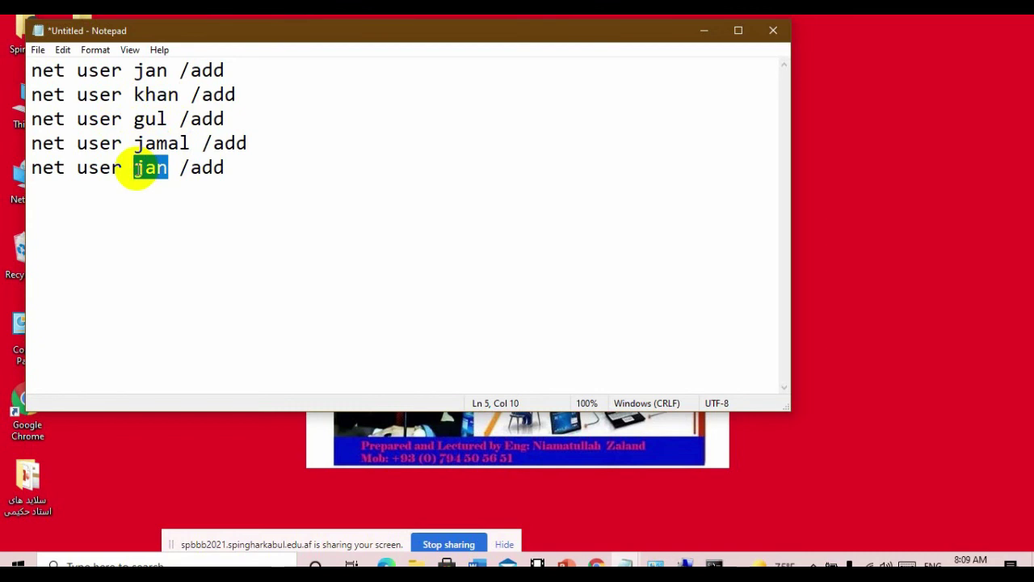
type("ajmal")
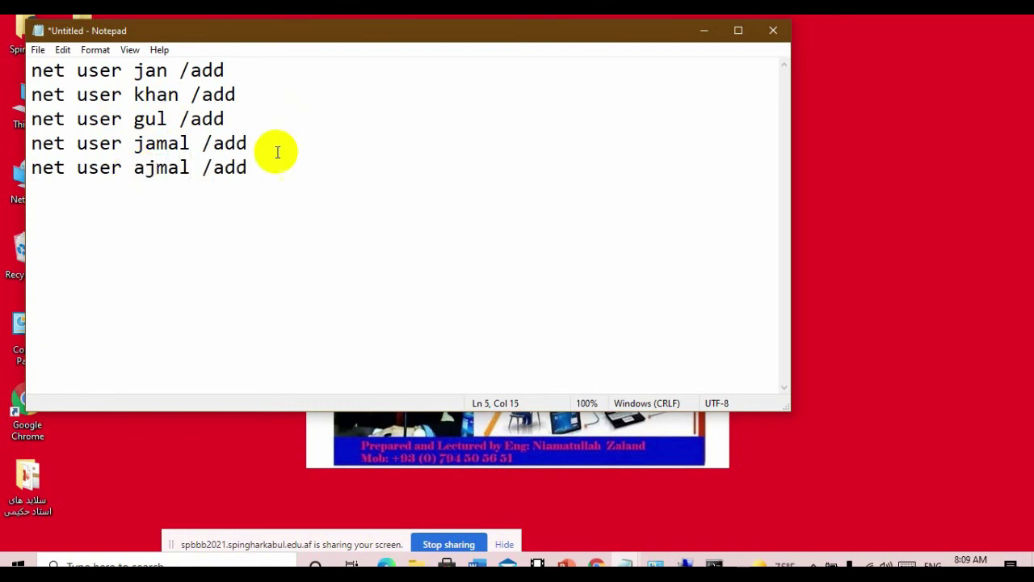
- Select all five net user command lines
left_click_drag(275, 247, 9, 73)
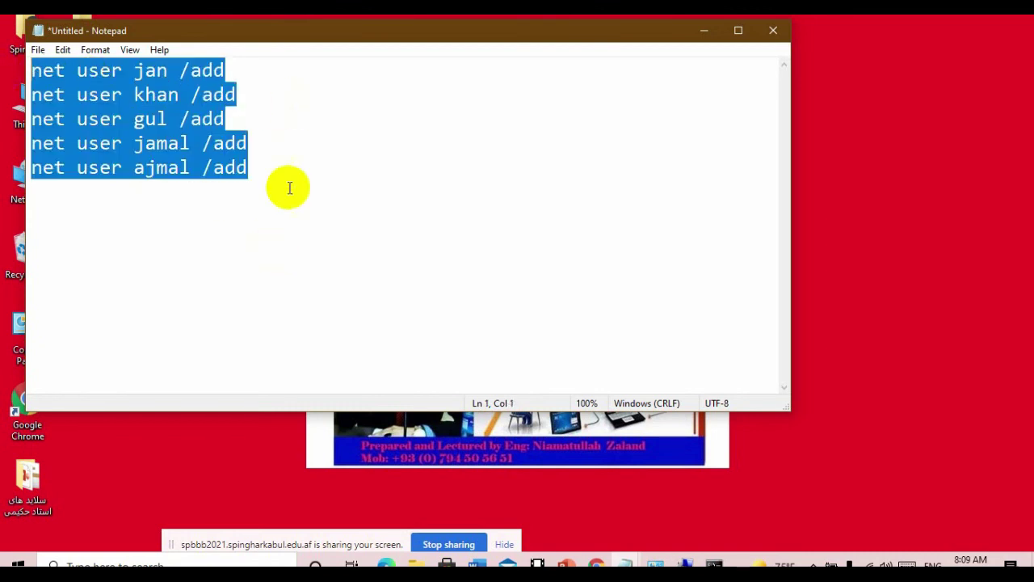
left_click(292, 235)
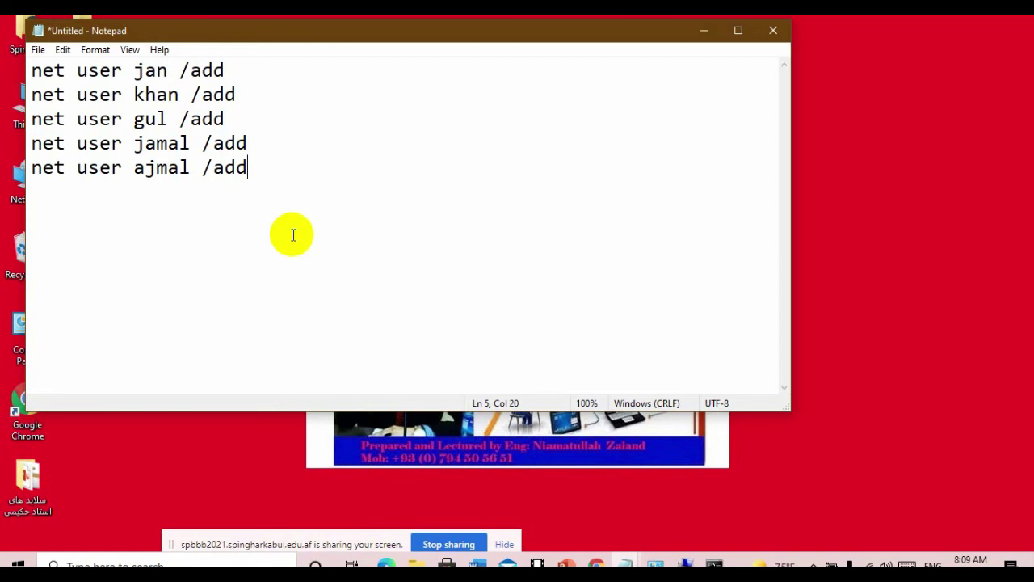
key("ctrl+a")
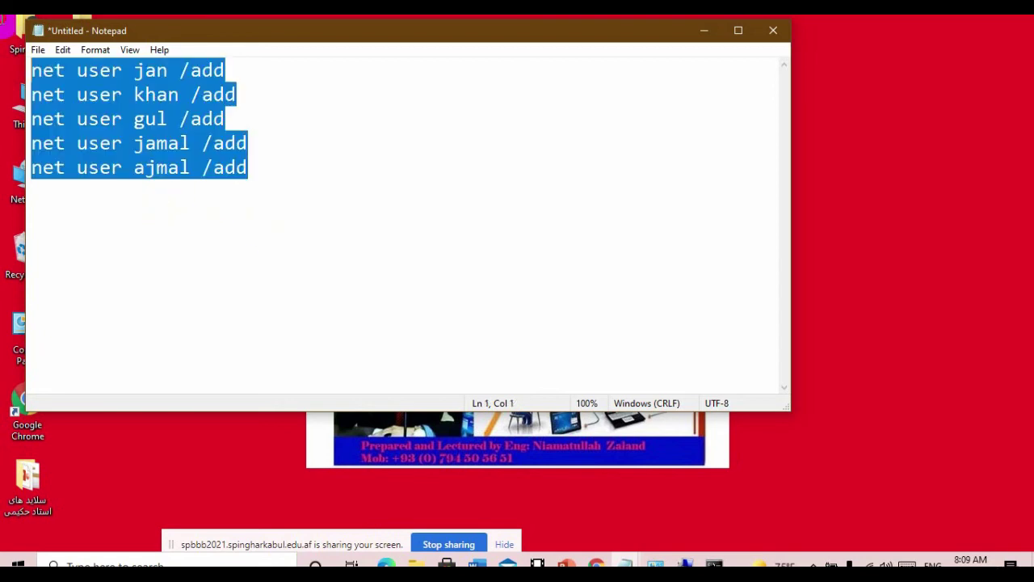
left_click(100, 222)
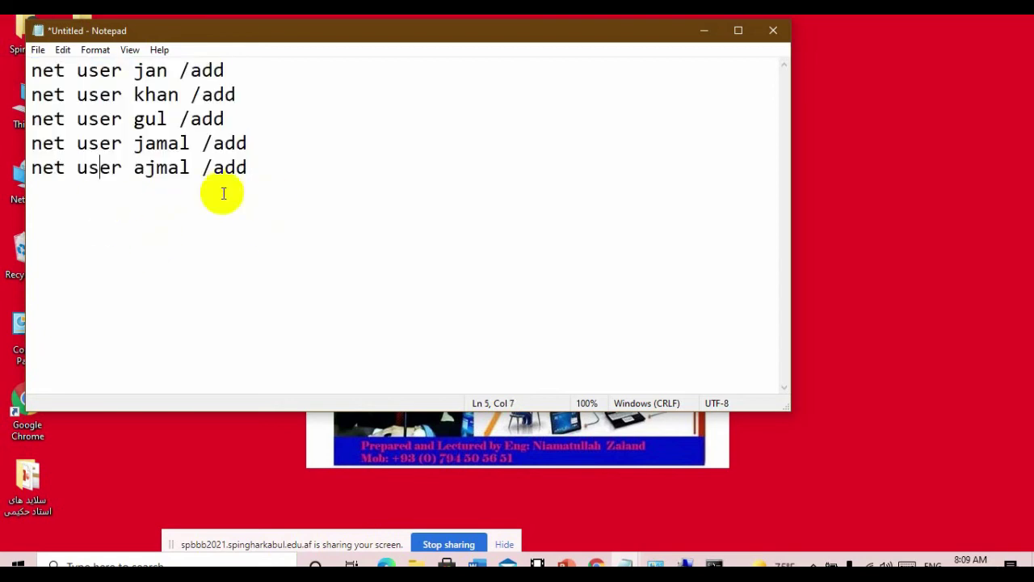
left_click(249, 211)
key("ctrl+a")
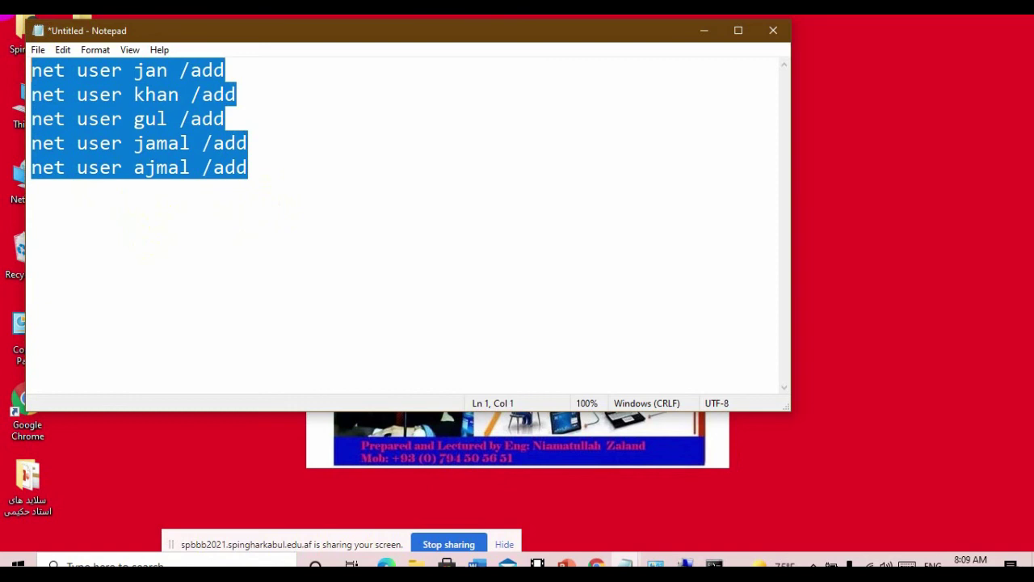
left_click(38, 49)
- Save the commands to the Desktop as account.bat and close Notepad
left_click(81, 119)
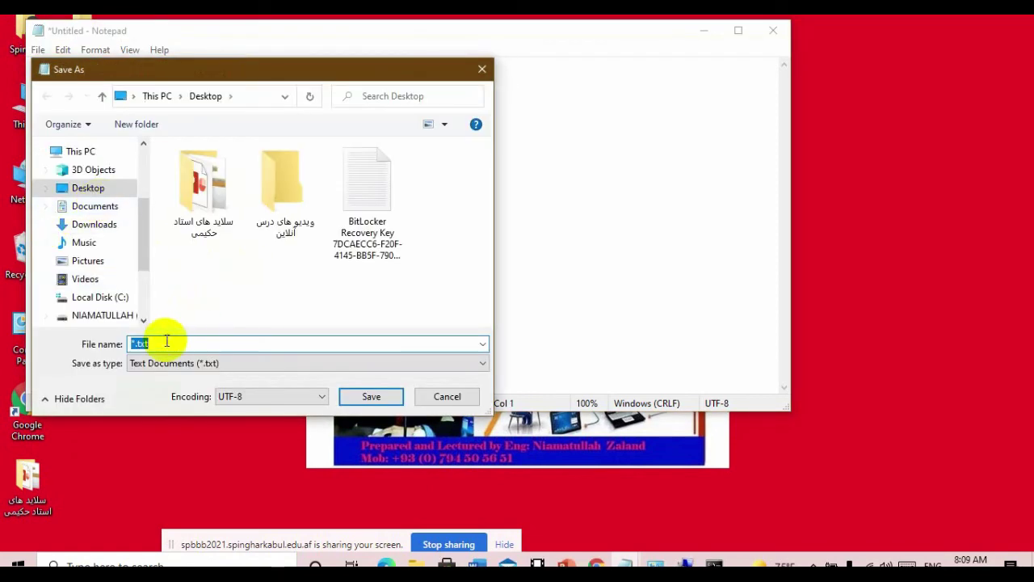
type("account.bat")
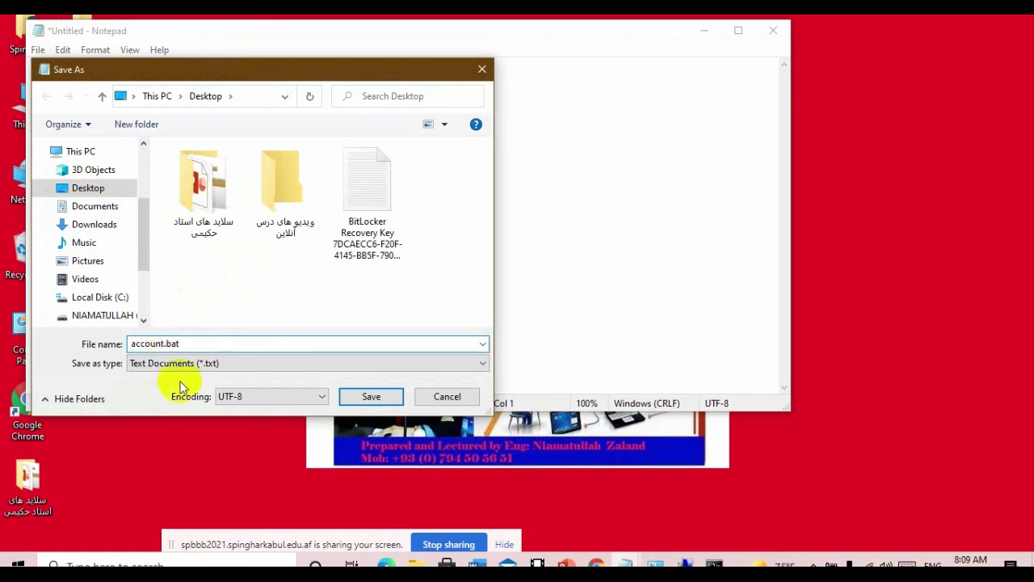
mouse_move(183, 345)
left_mouse_down()
mouse_move(162, 333)
mouse_move(138, 346)
mouse_move(166, 346)
left_mouse_up()
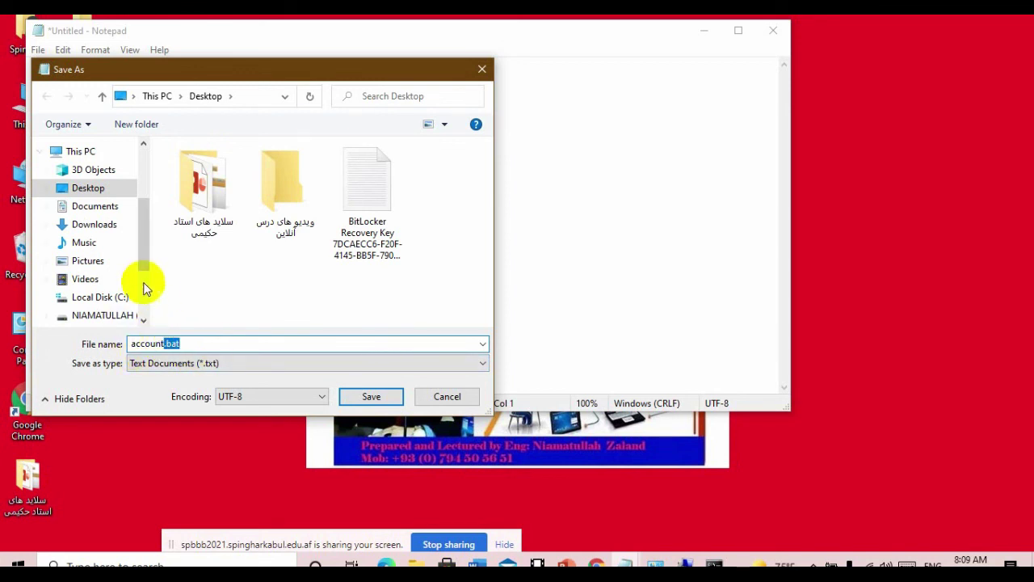
left_click(372, 397)
left_click(770, 31)
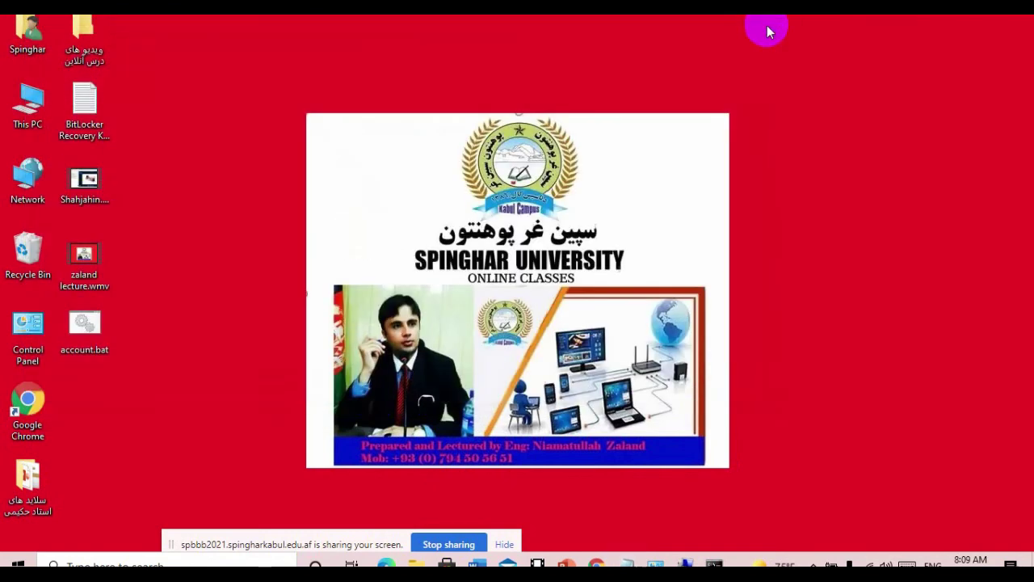
mouse_move(655, 563)
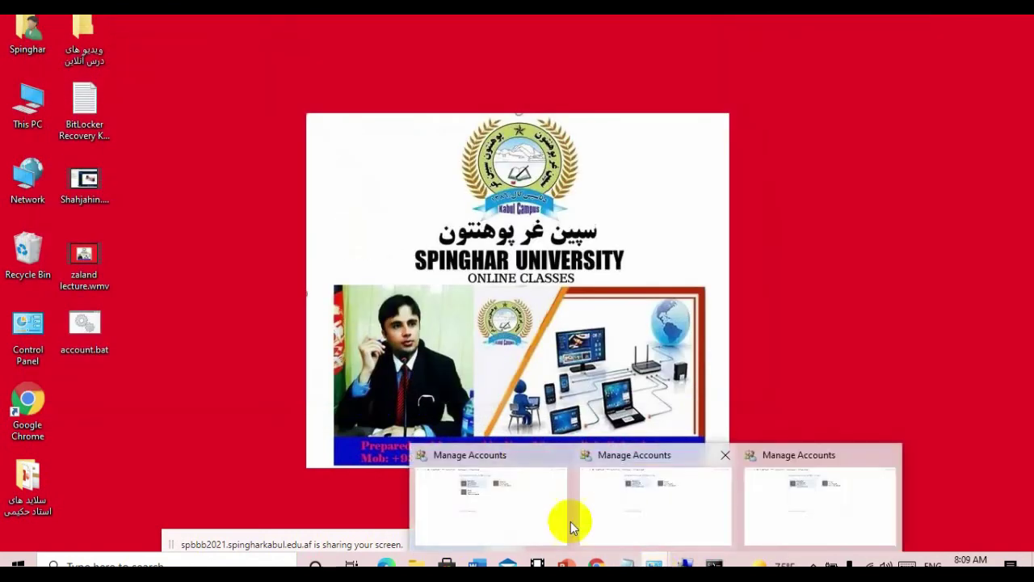
left_click(543, 525)
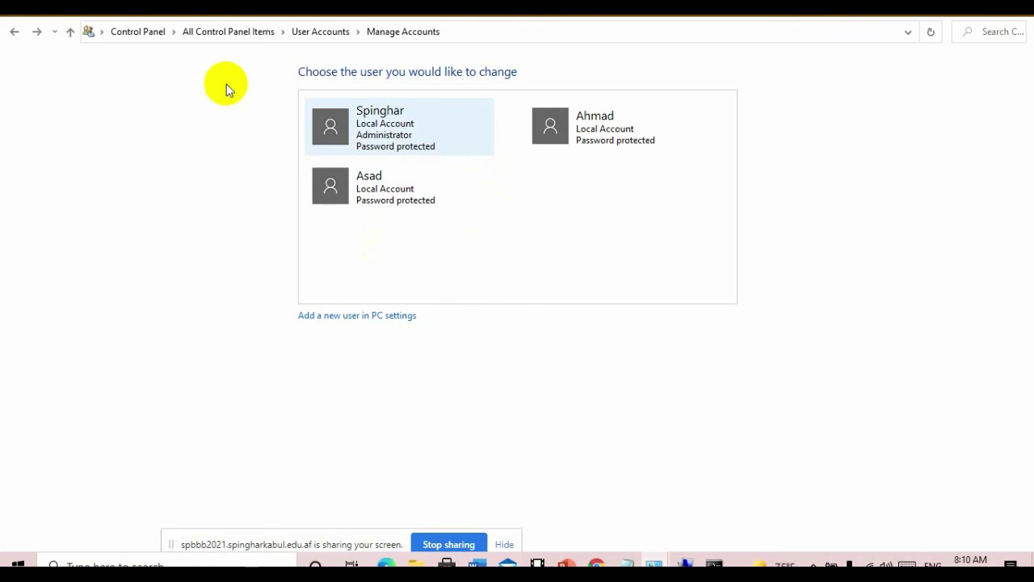
left_click(317, 33)
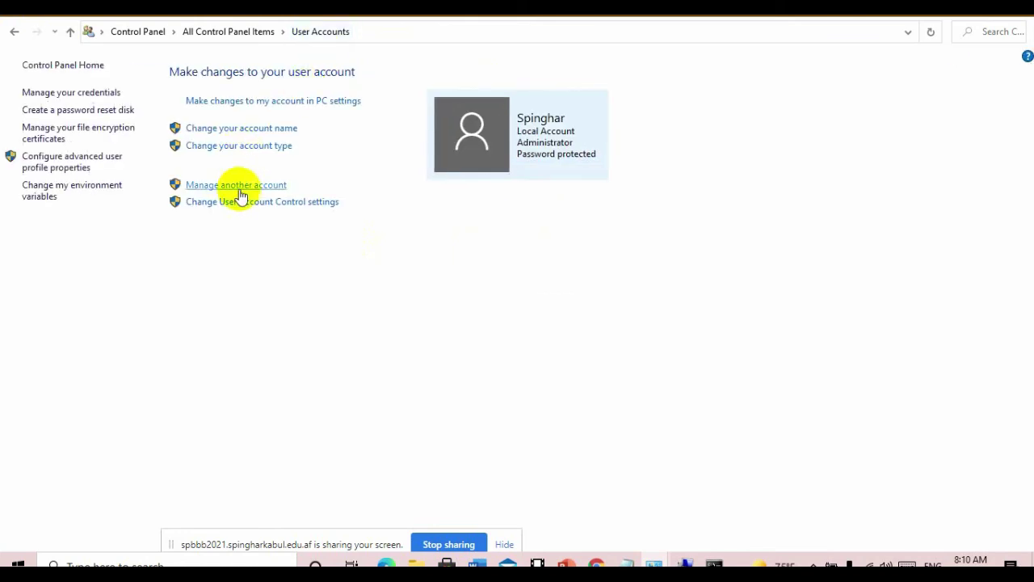
left_click(238, 186)
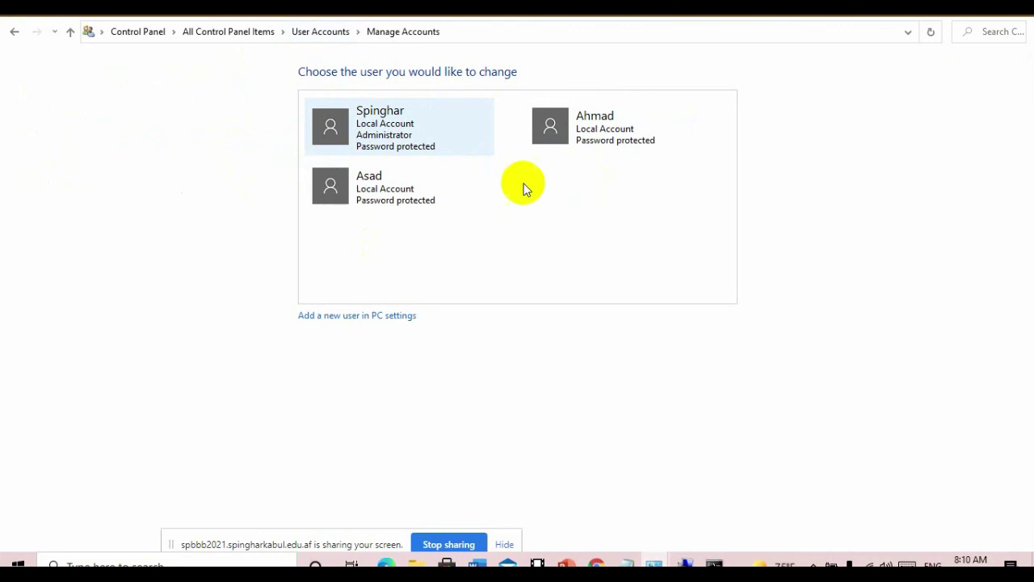
left_click(944, 11)
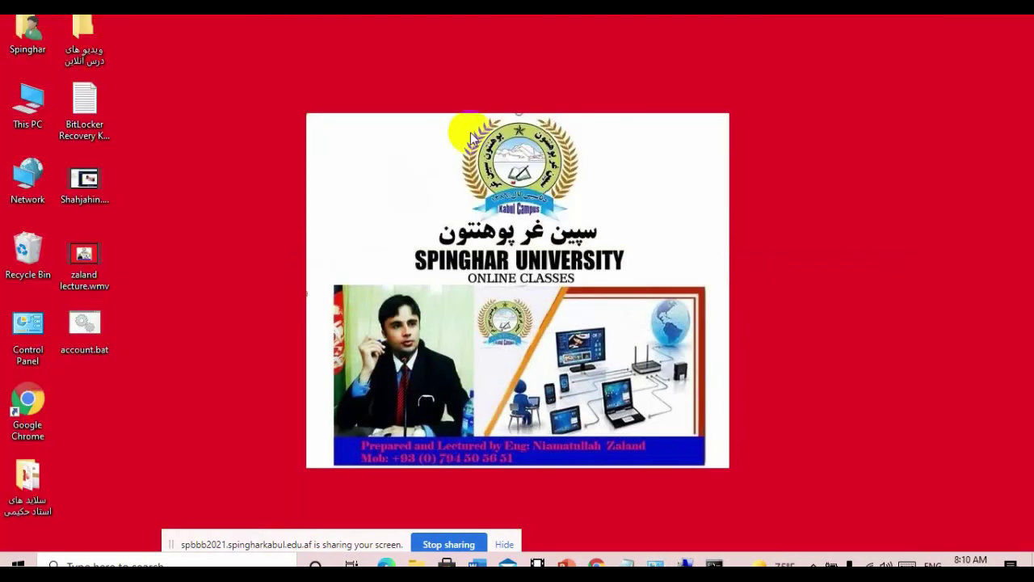
- Run account.bat, then recheck the local account list in Manage Accounts
left_click(89, 340)
double_click(89, 340)
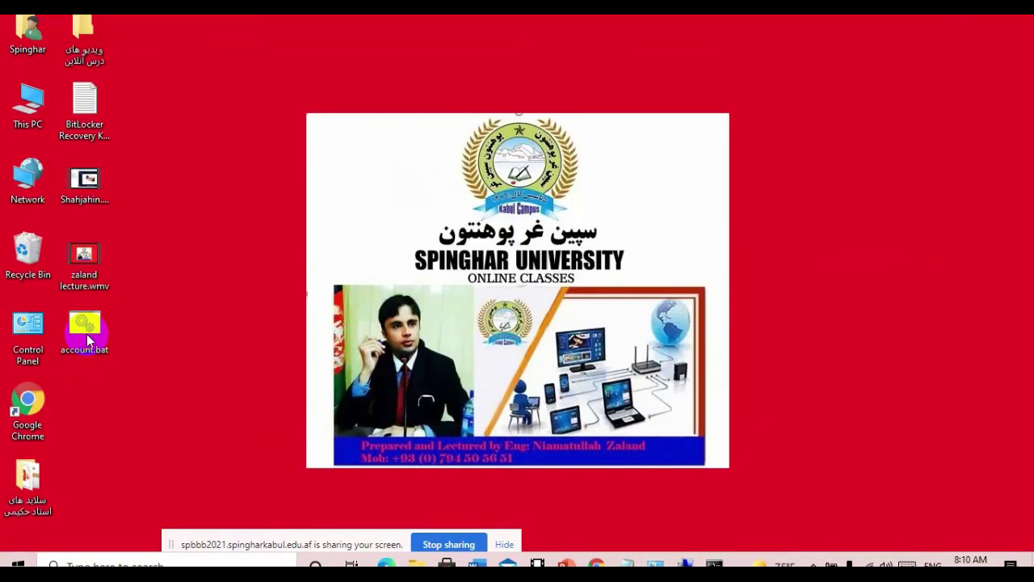
mouse_move(631, 559)
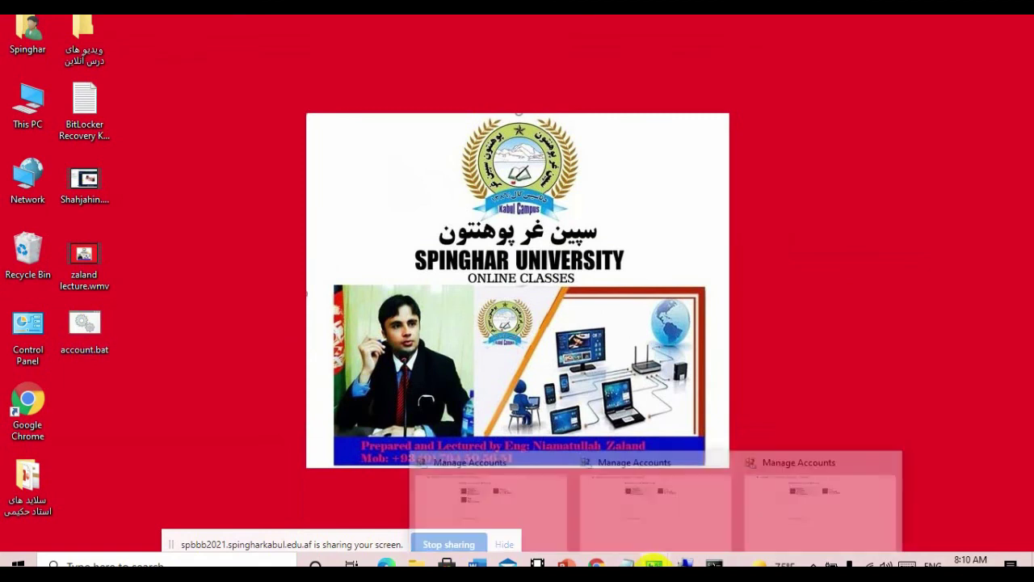
left_click(506, 490)
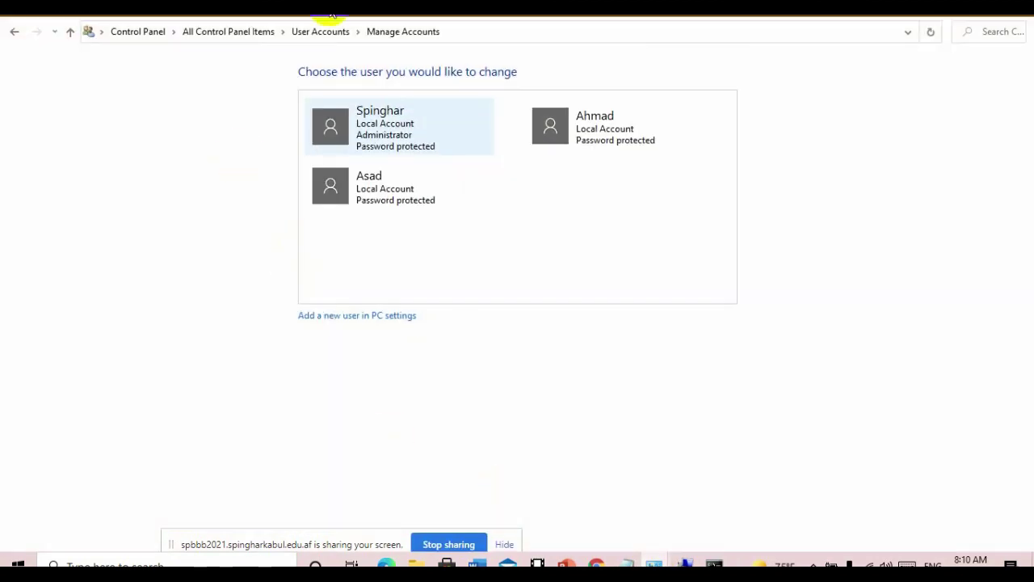
left_click(321, 30)
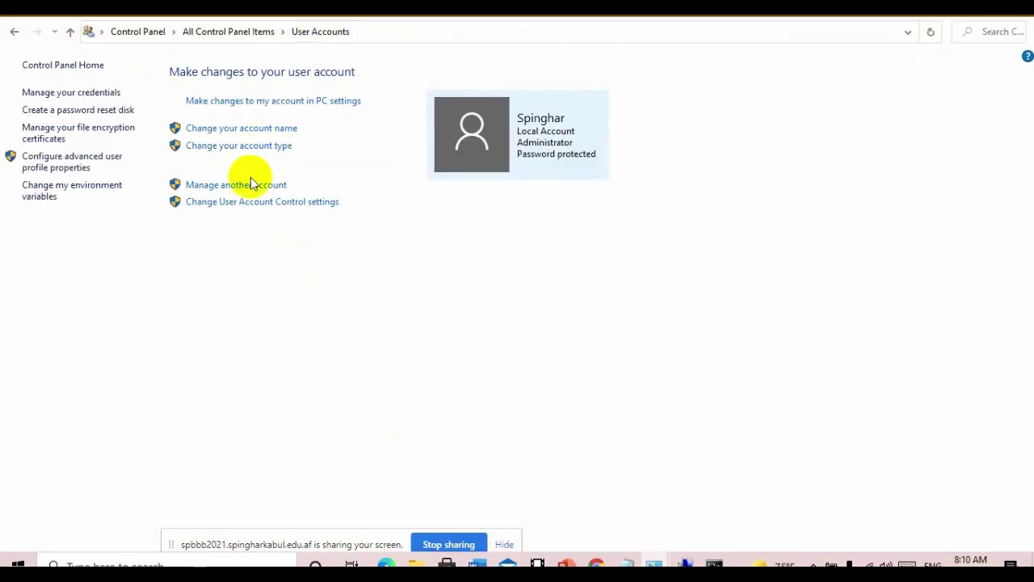
left_click(254, 186)
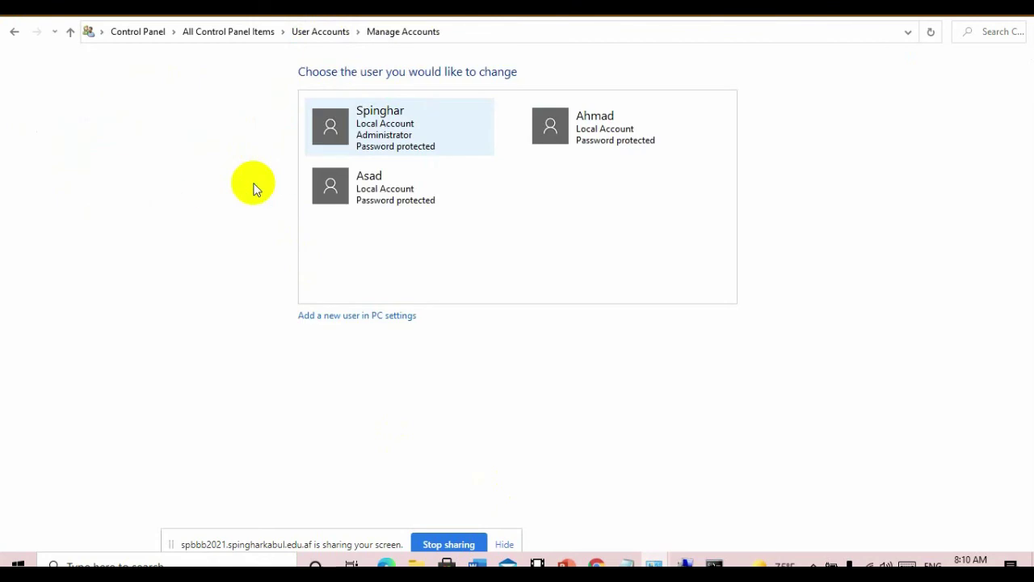
left_click(327, 33)
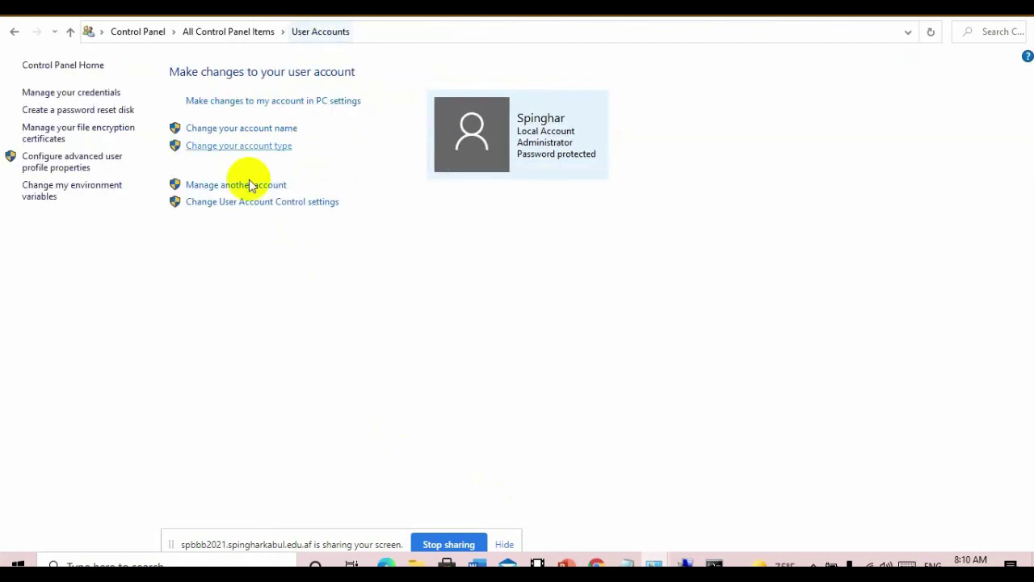
left_click(229, 188)
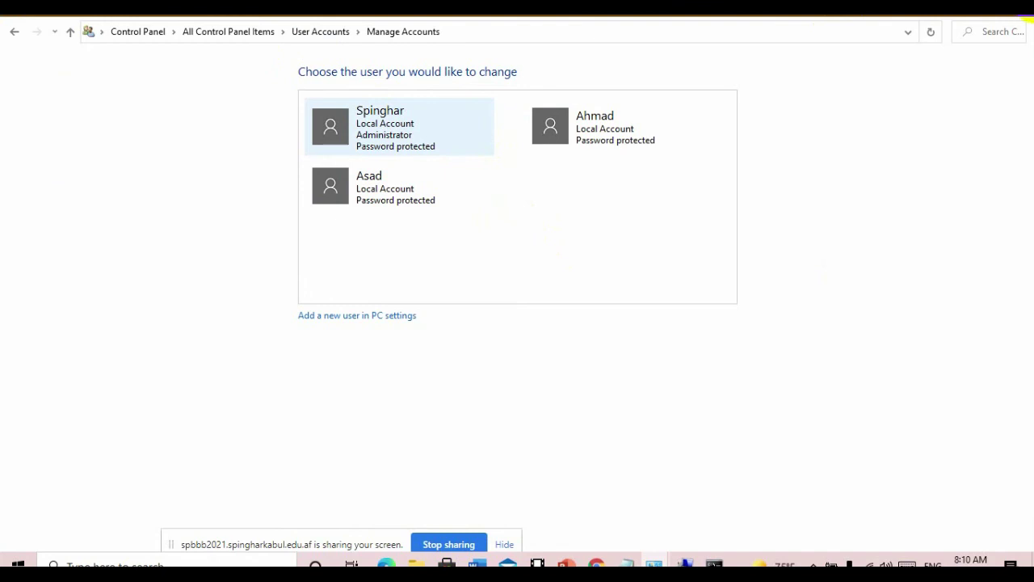
- Close and briefly reopen Manage Accounts, then return to the desktop's This PC menu
left_click(1020, 16)
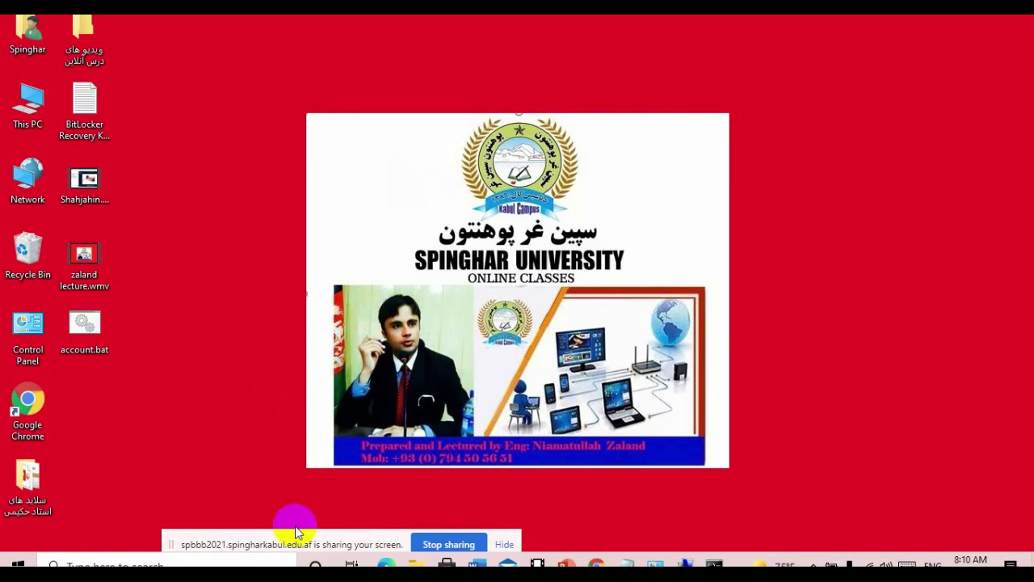
mouse_move(656, 560)
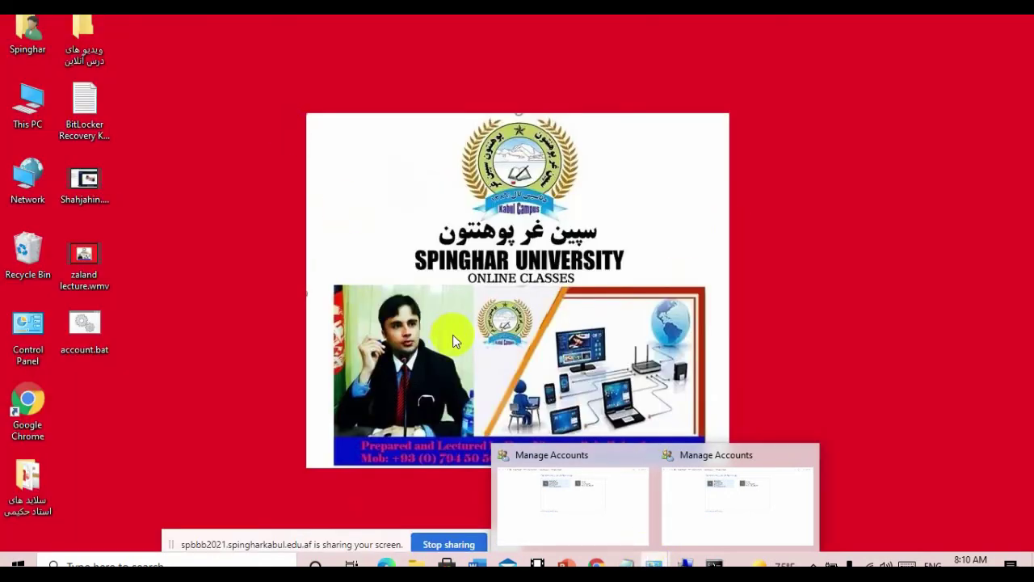
left_click(596, 525)
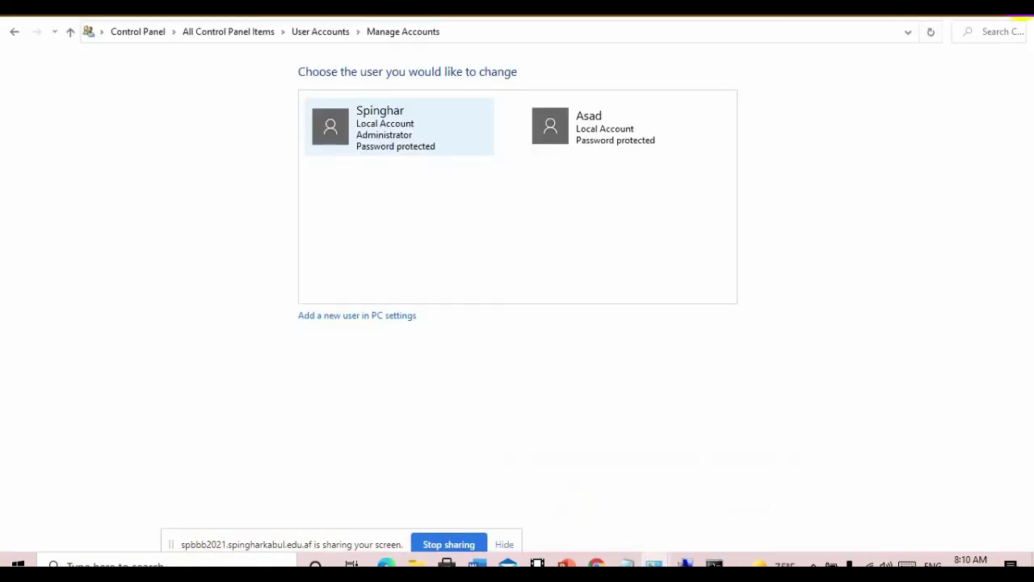
key("super+d")
right_click(25, 116)
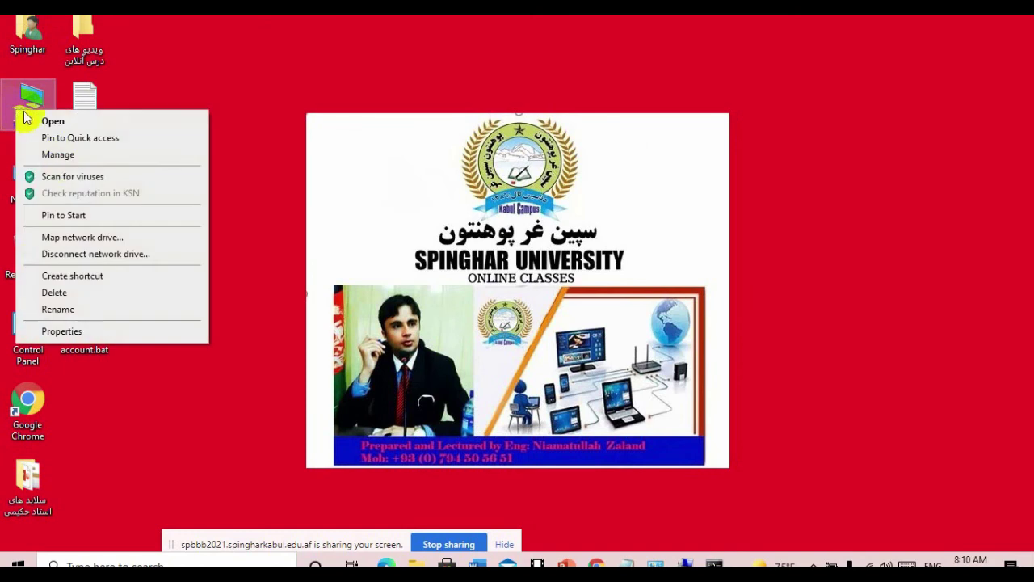
- Open Computer Management from This PC and show Local Users and Groups > Users
left_click(55, 153)
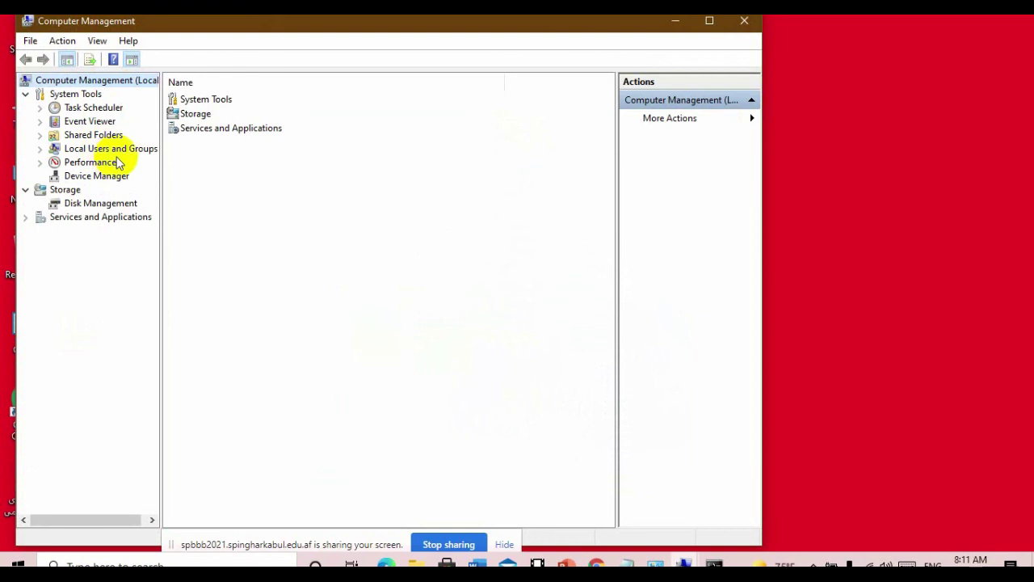
double_click(111, 149)
double_click(197, 102)
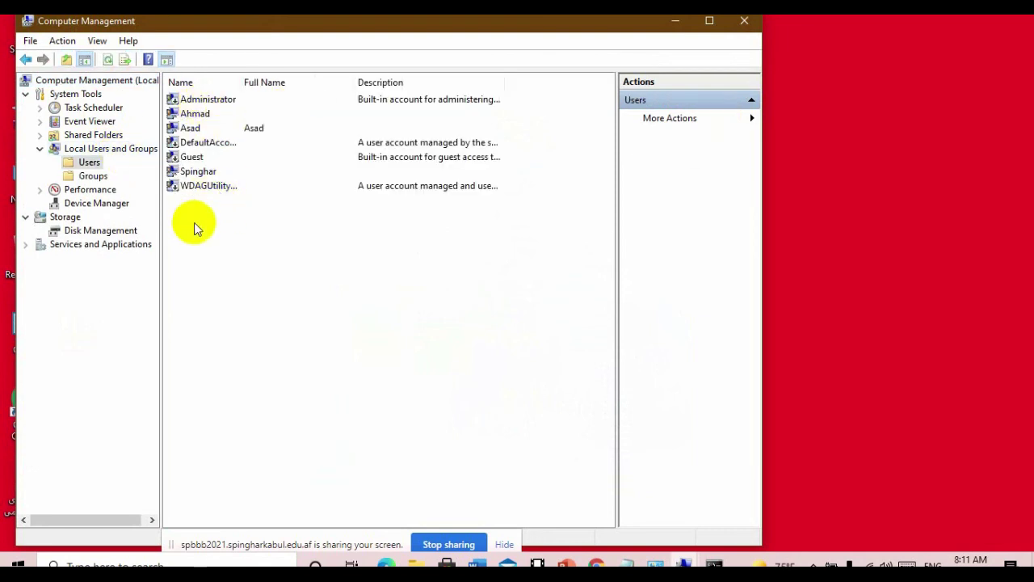
left_click(207, 185)
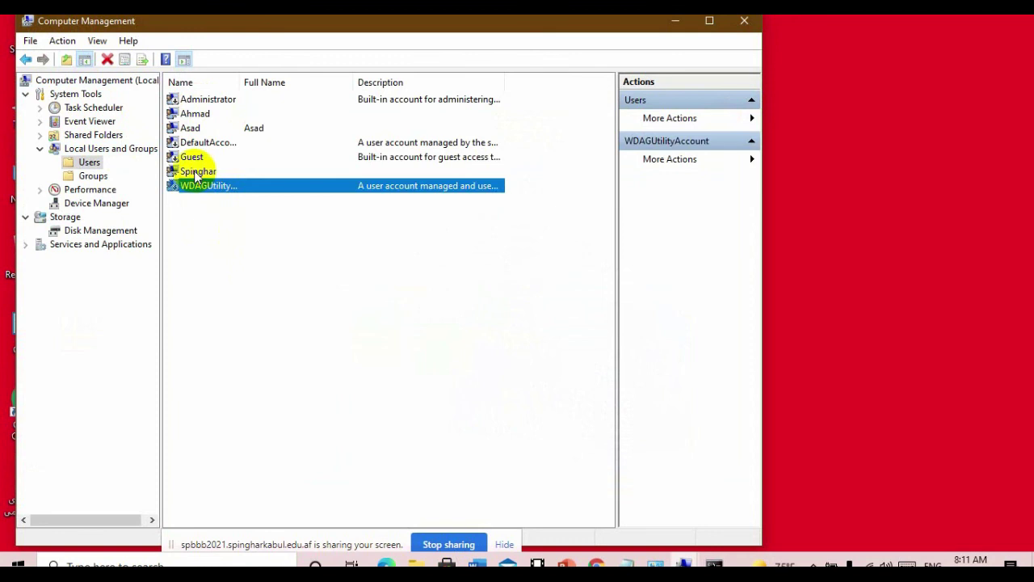
left_click(198, 171)
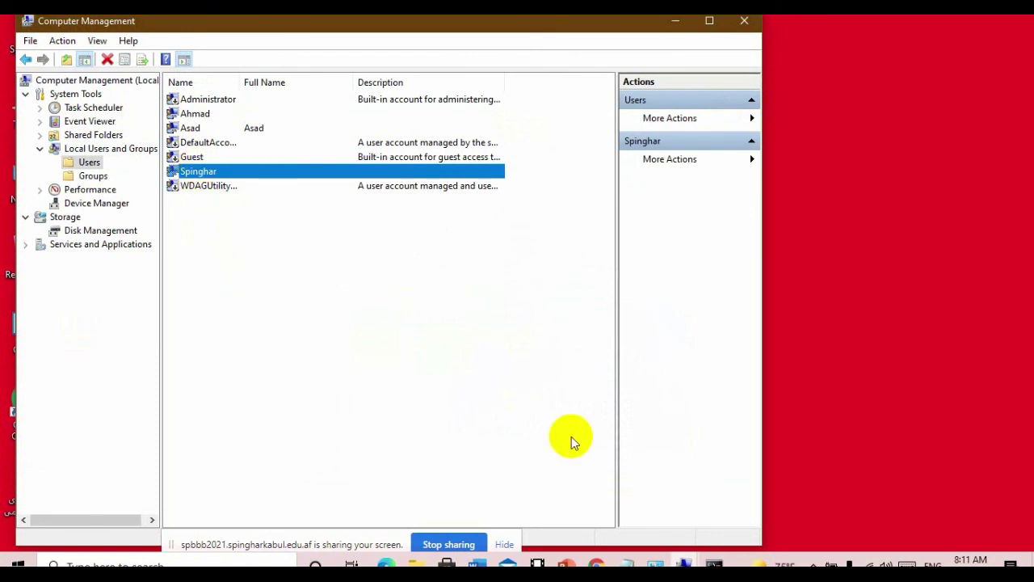
right_click(258, 171)
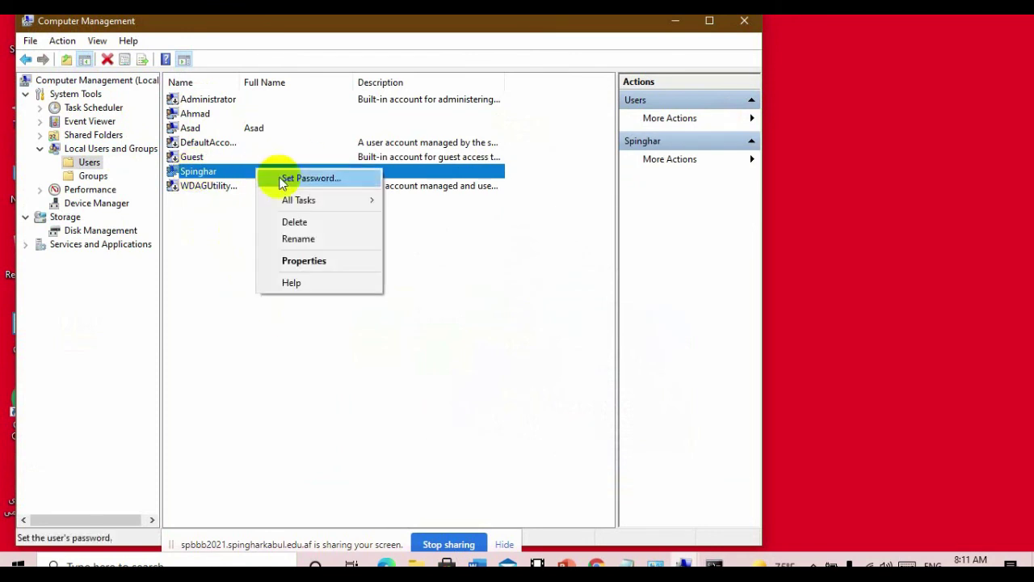
left_click(333, 180)
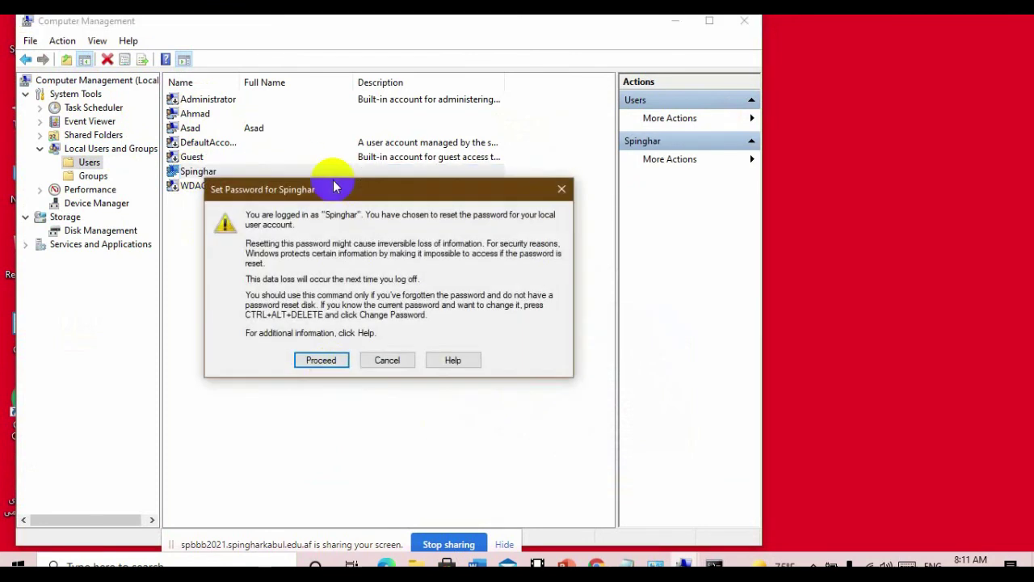
left_click(330, 363)
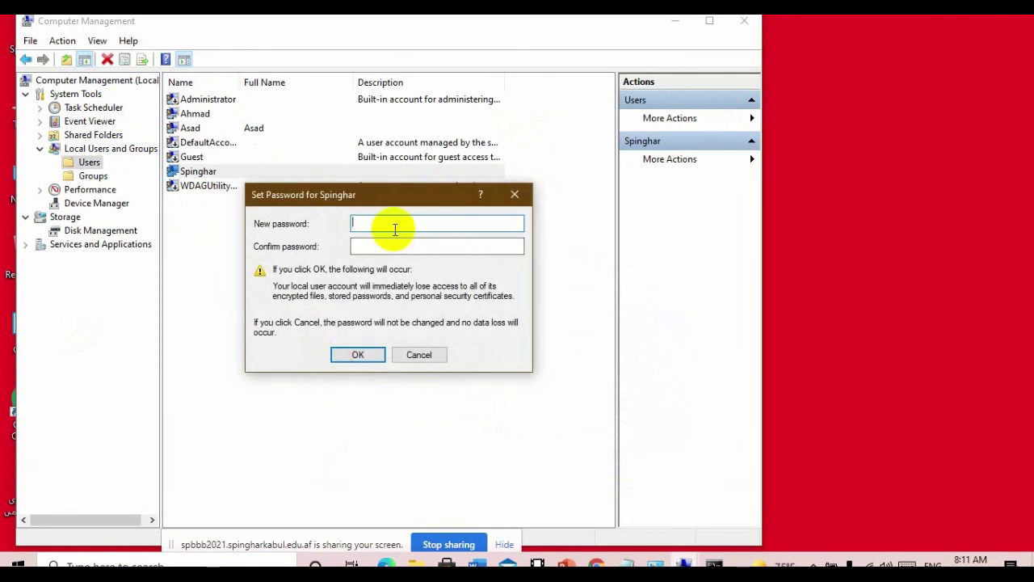
type("123")
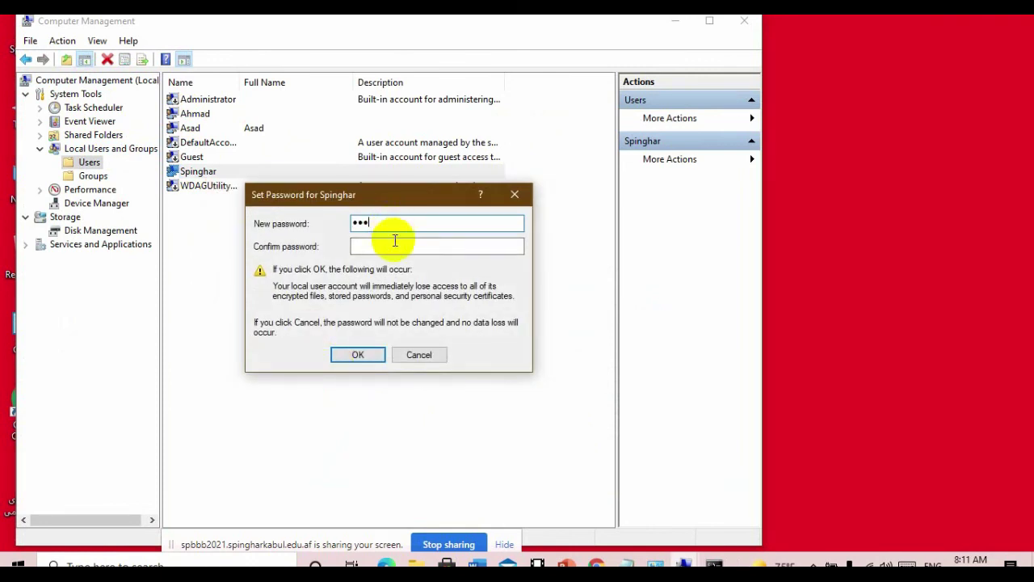
left_click(393, 244)
type("1")
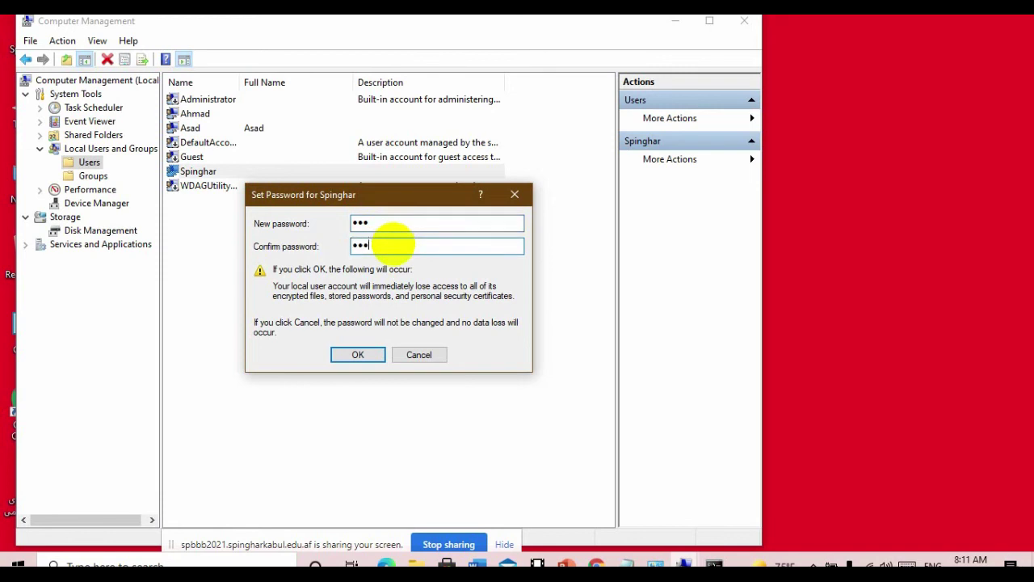
type("23")
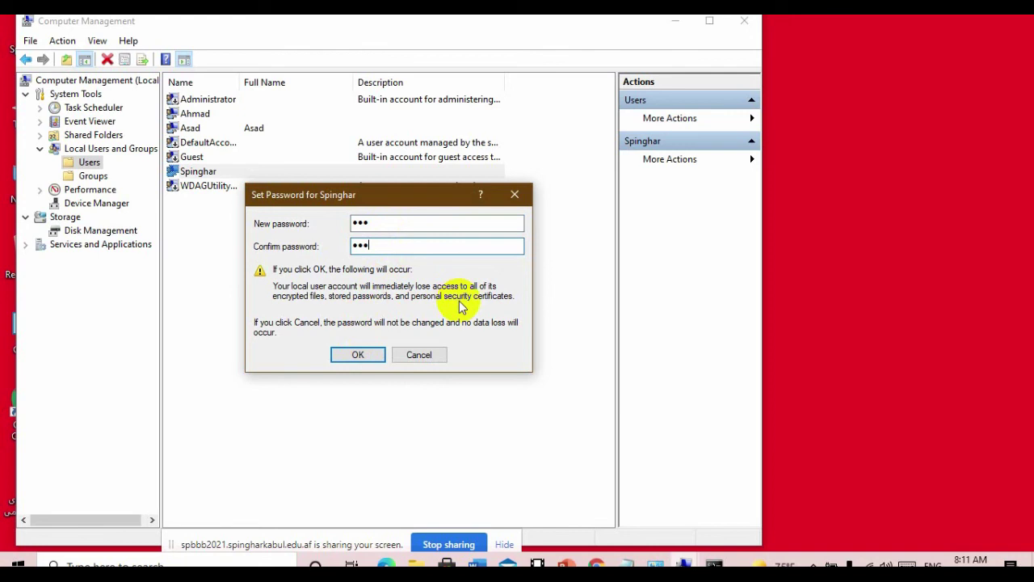
left_click(420, 354)
right_click(209, 99)
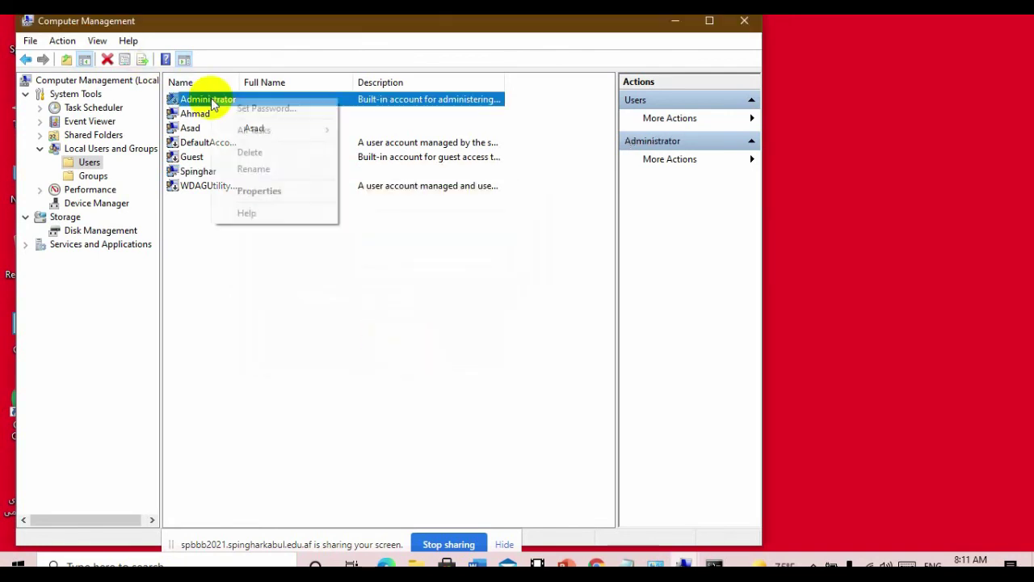
left_click(242, 109)
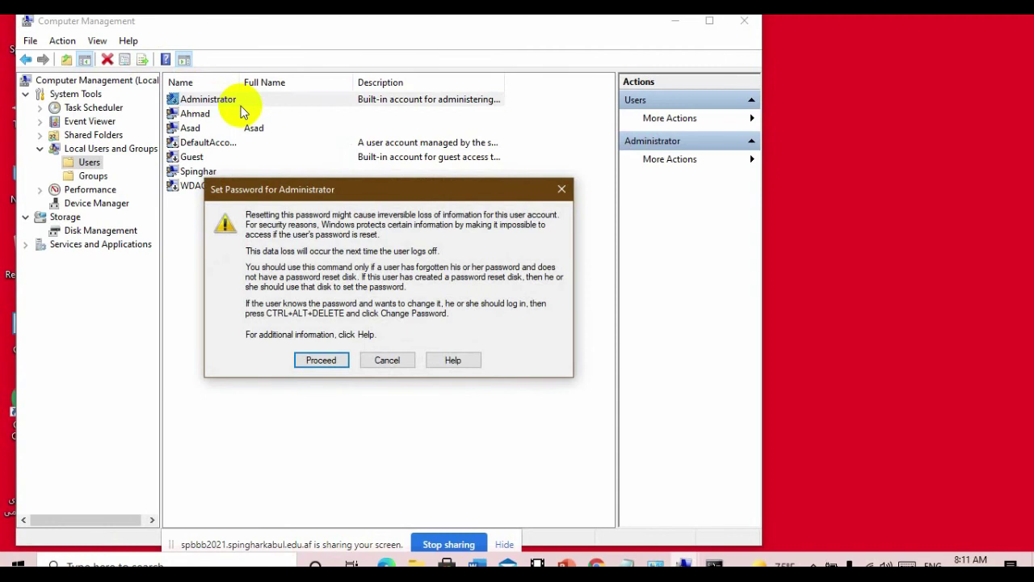
left_click(393, 360)
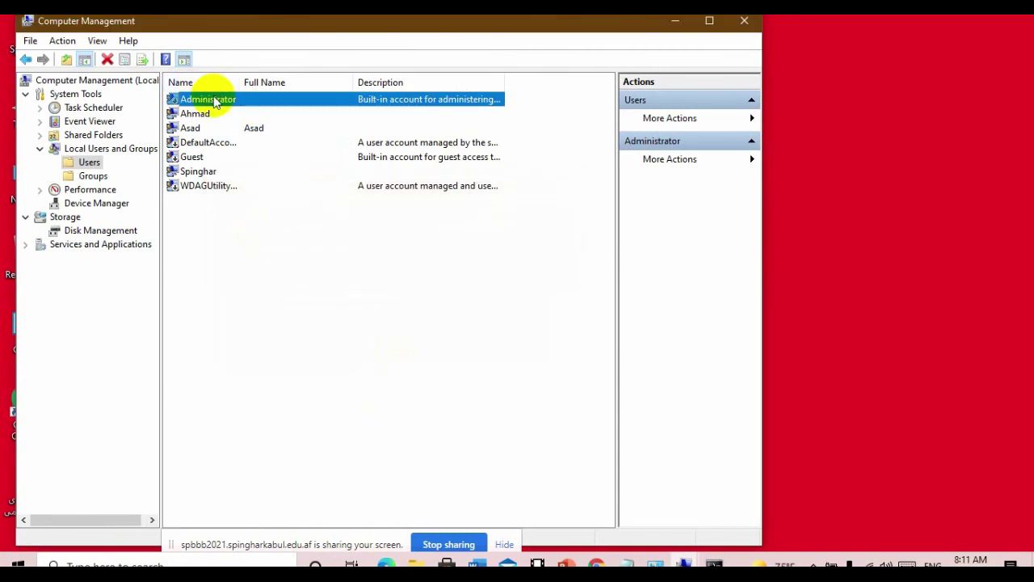
right_click(215, 102)
left_click(313, 106)
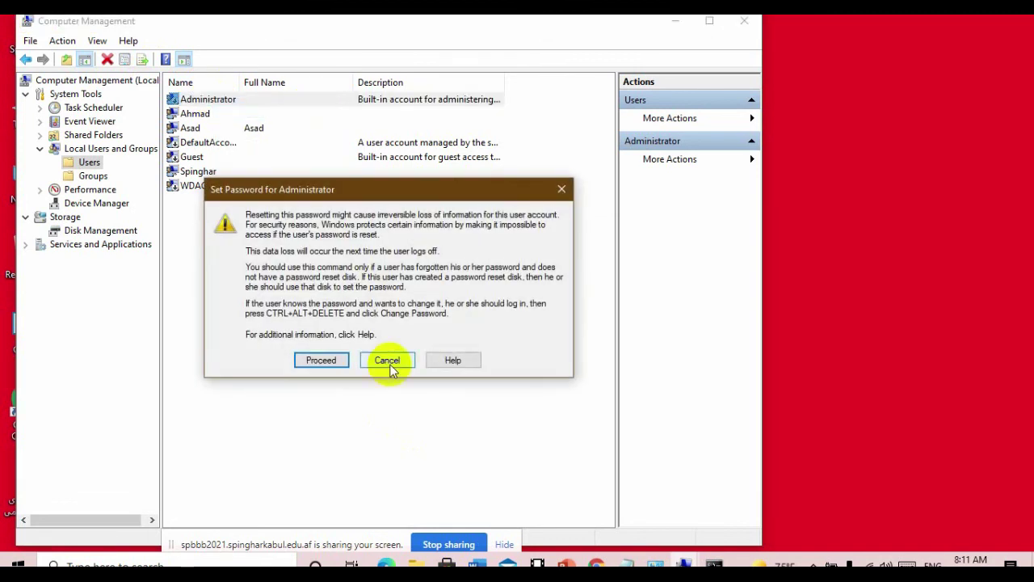
left_click(389, 362)
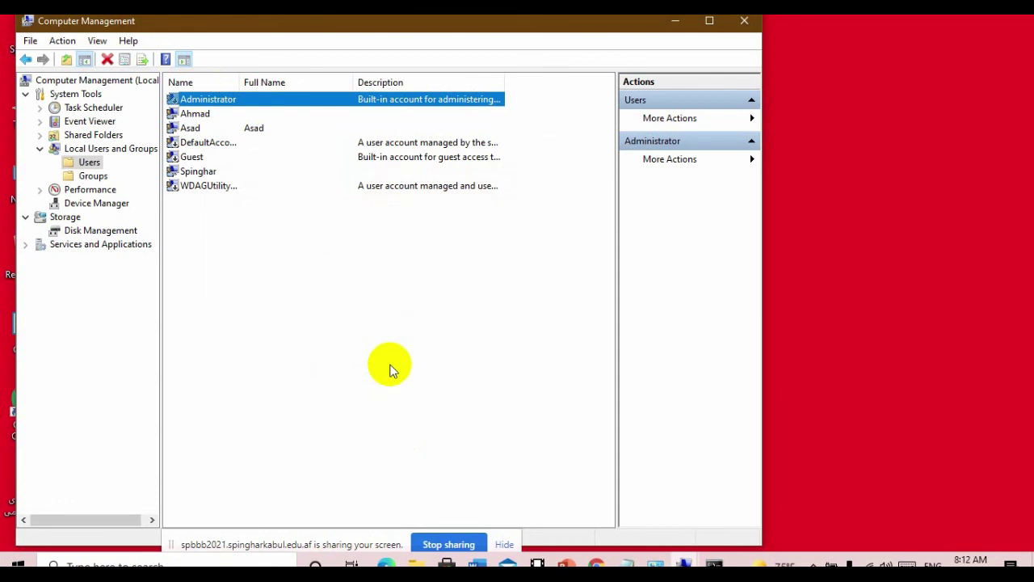
- Close Computer Management, scroll BigBlueButton's Public Chat, minimise Chrome, restore Manage Accounts
left_click(745, 21)
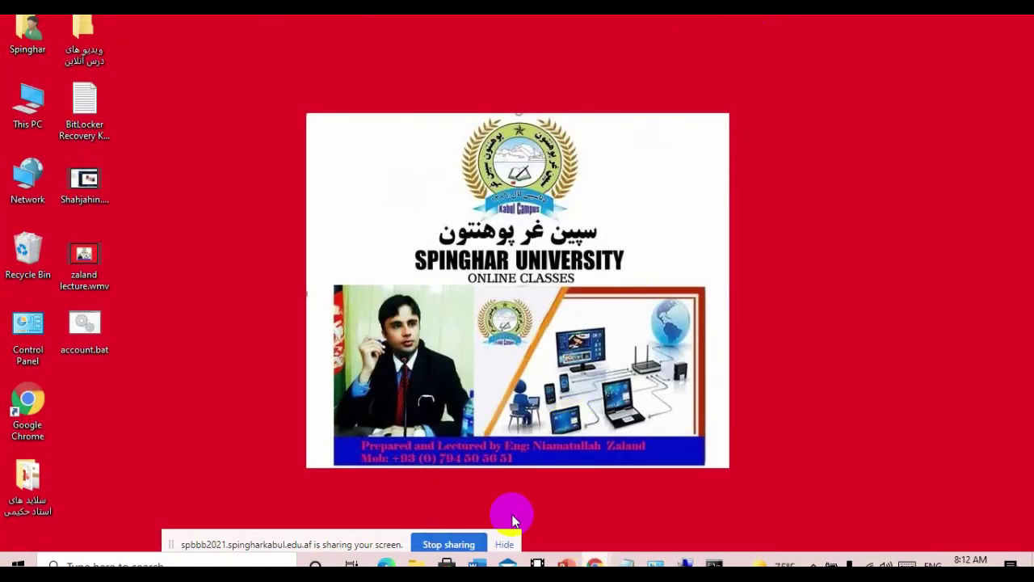
key("alt+Tab")
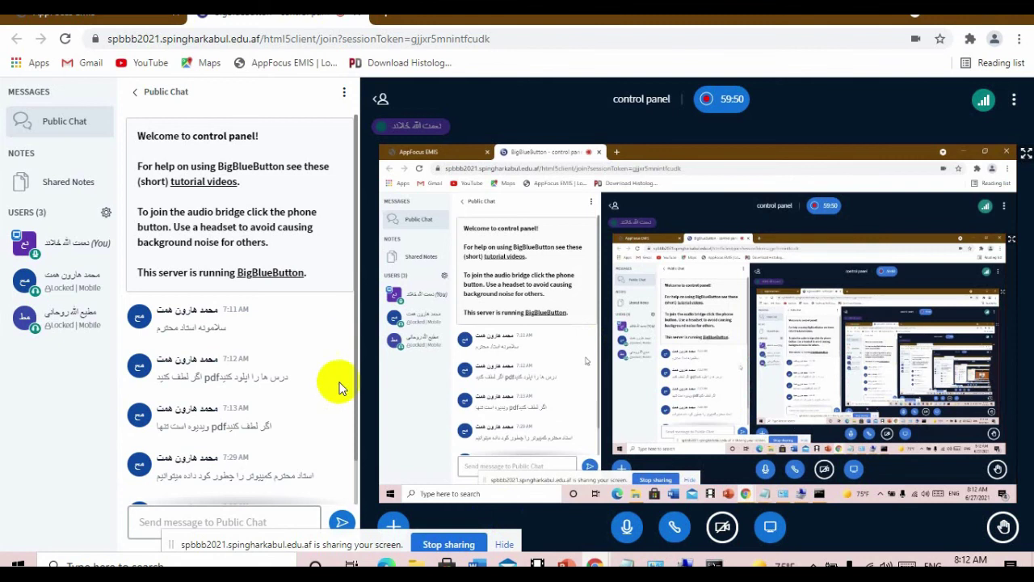
left_click_drag(351, 383, 354, 457)
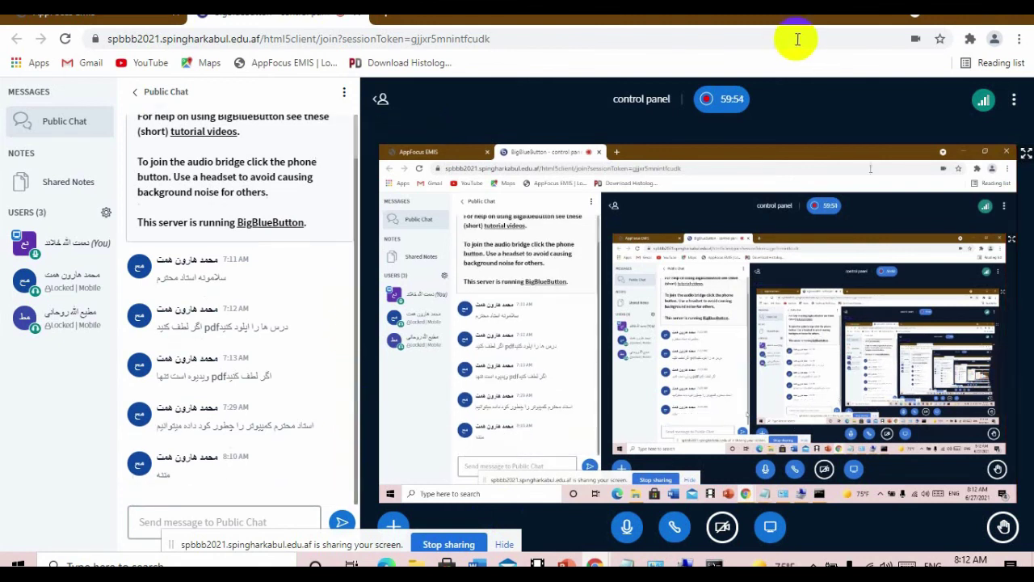
left_click(953, 20)
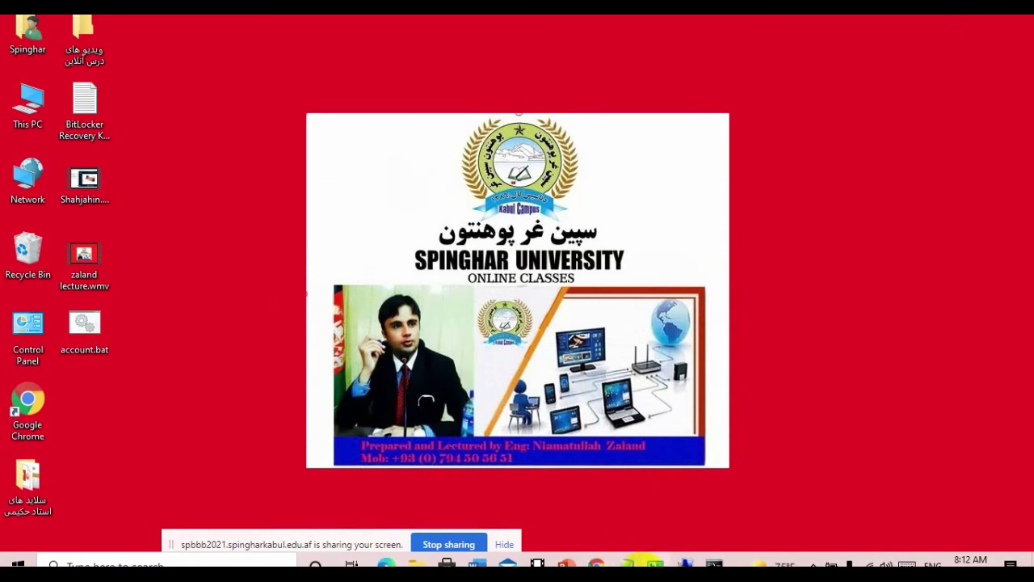
left_click(655, 564)
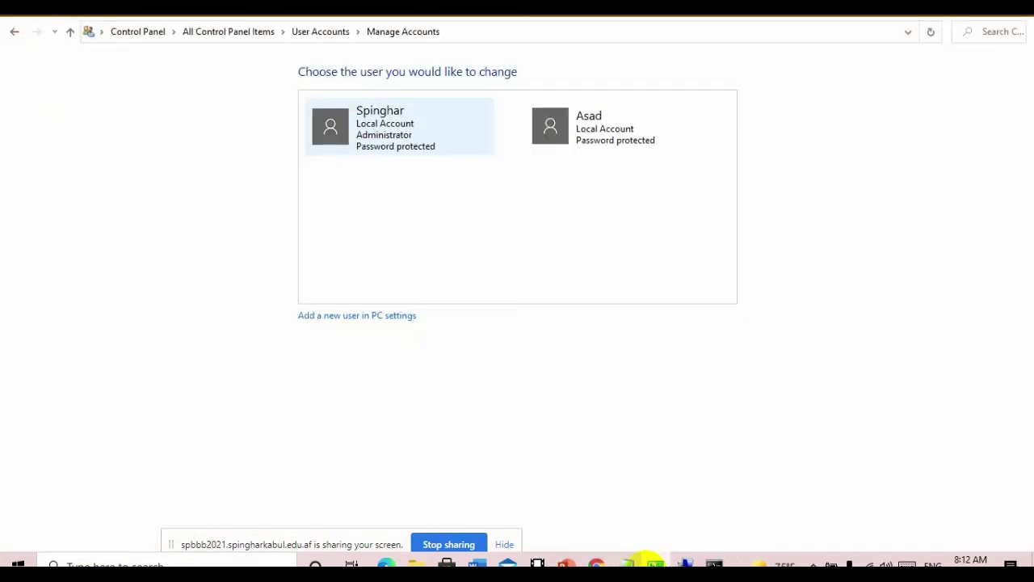
- Step back from Manage Accounts through User Accounts to All Control Panel Items
left_click(16, 33)
left_click(17, 34)
left_click(16, 33)
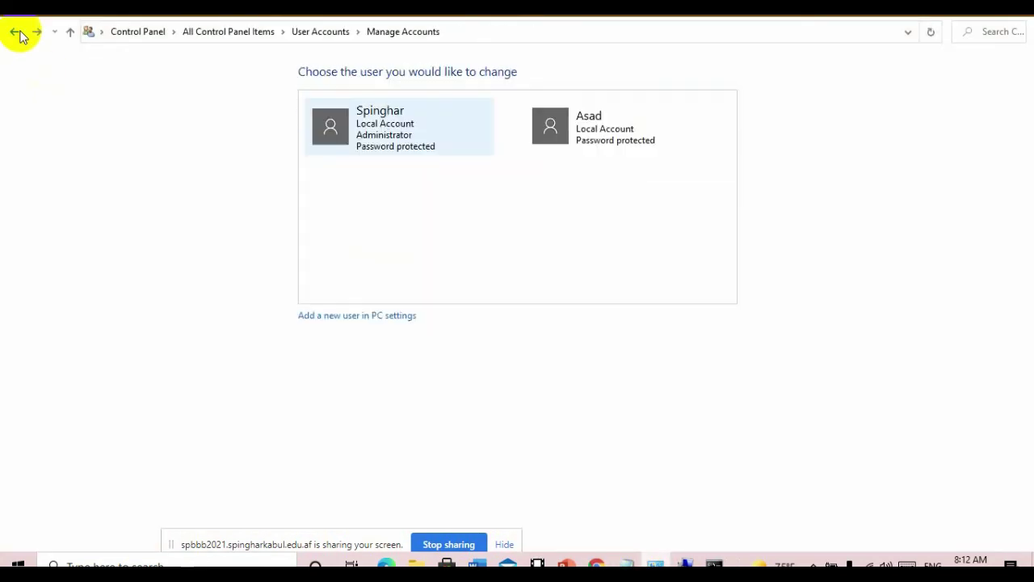
left_click(16, 33)
left_click(17, 33)
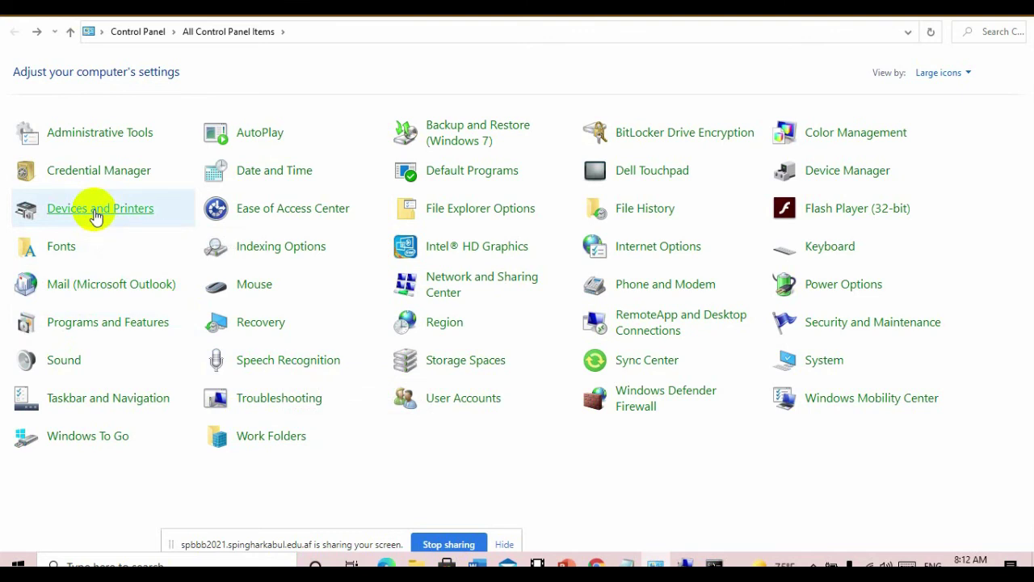
- Open Devices and Printers and briefly select LABPC, PLDS DVD and Storage Media
left_click(95, 212)
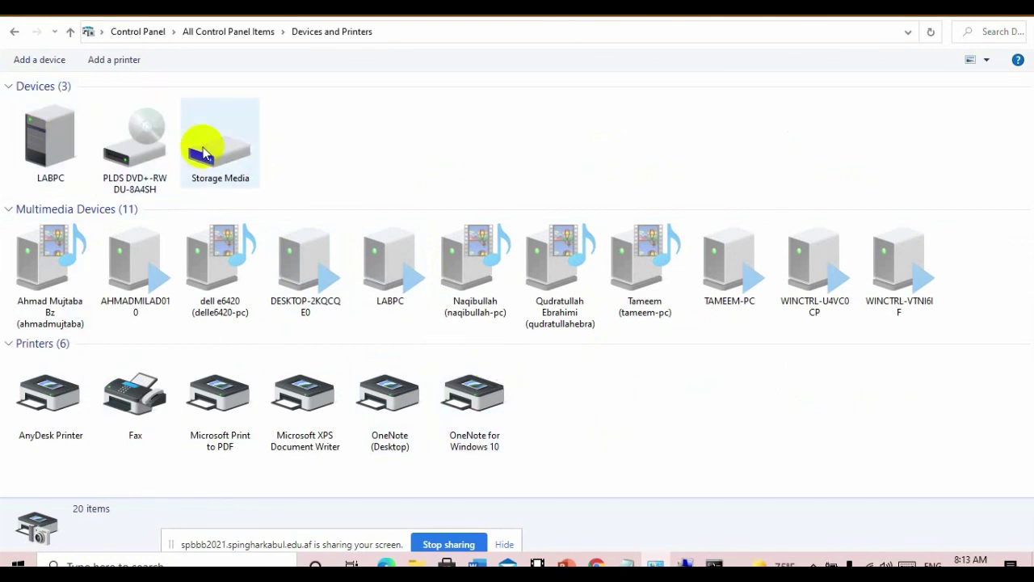
left_click_drag(351, 161, 21, 127)
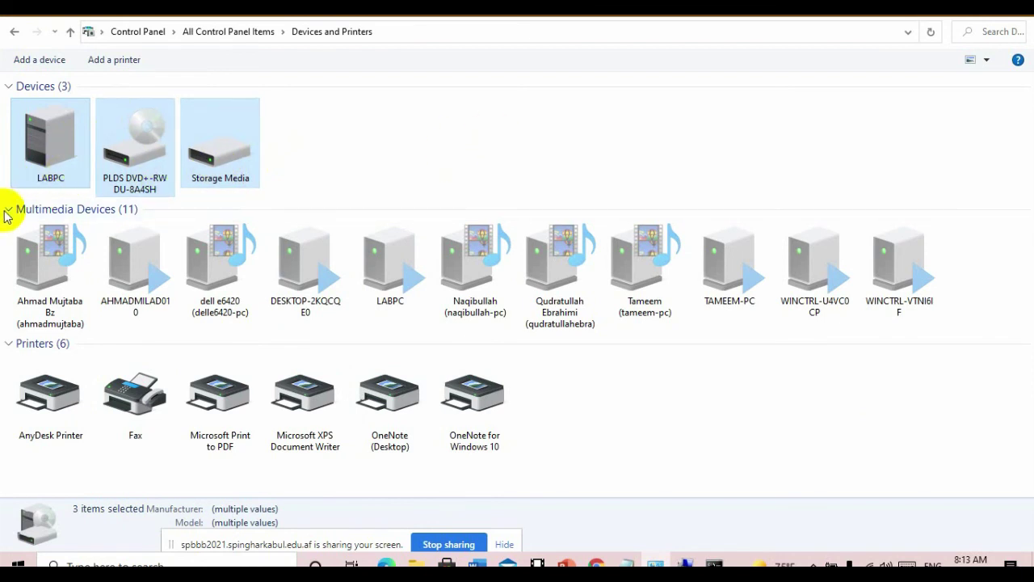
left_click(381, 166)
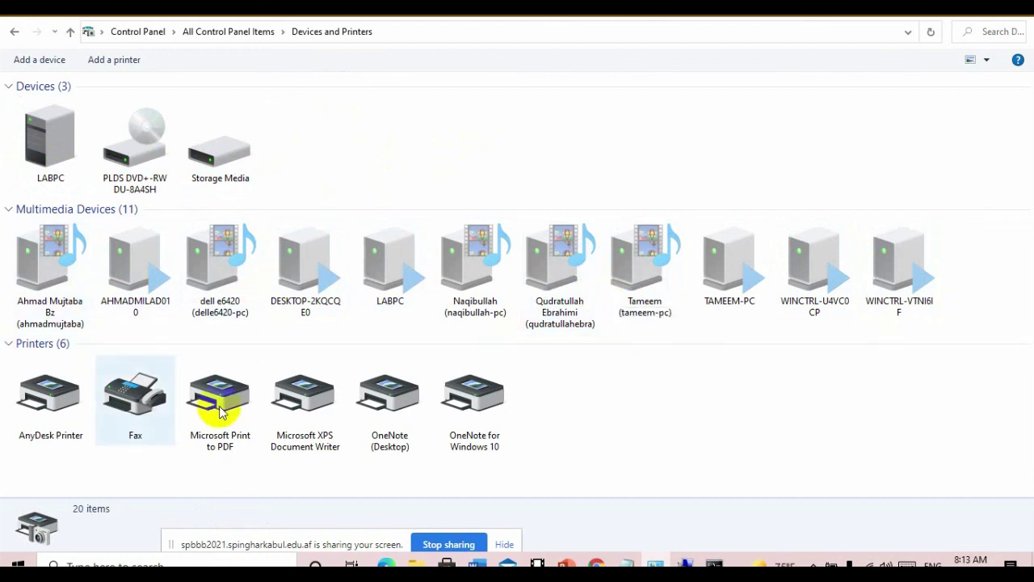
- View details of AnyDesk Printer, Microsoft Print to PDF, XPS Document Writer and both OneNote printers
left_click(32, 409)
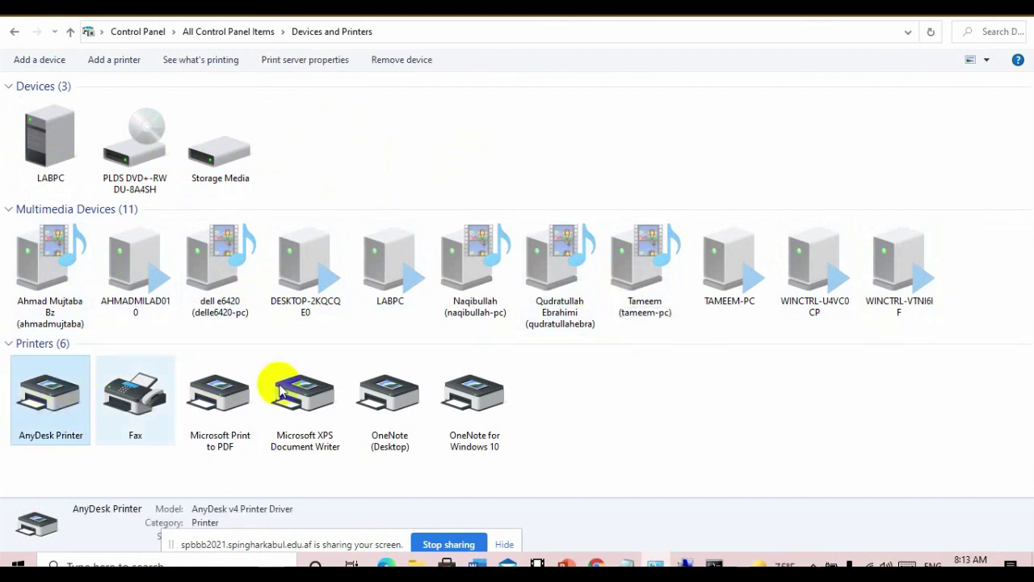
left_click(239, 404)
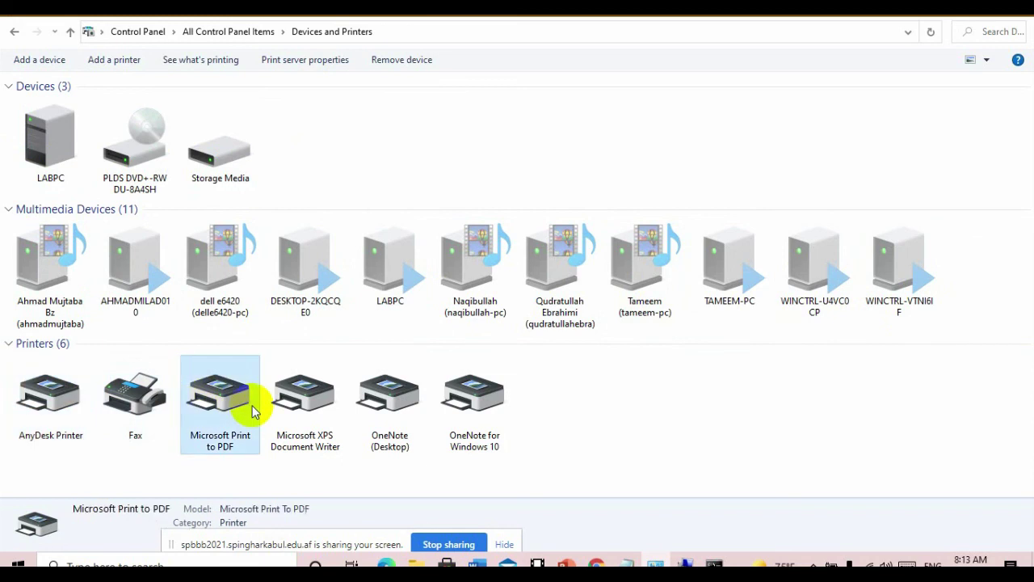
left_click(307, 412)
left_click(388, 415)
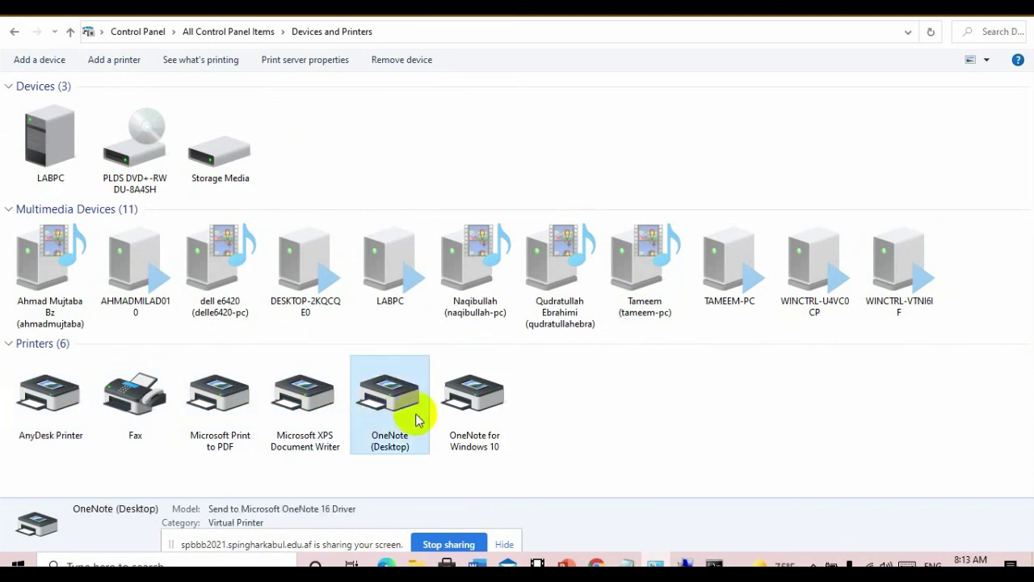
left_click(477, 427)
left_click(224, 419)
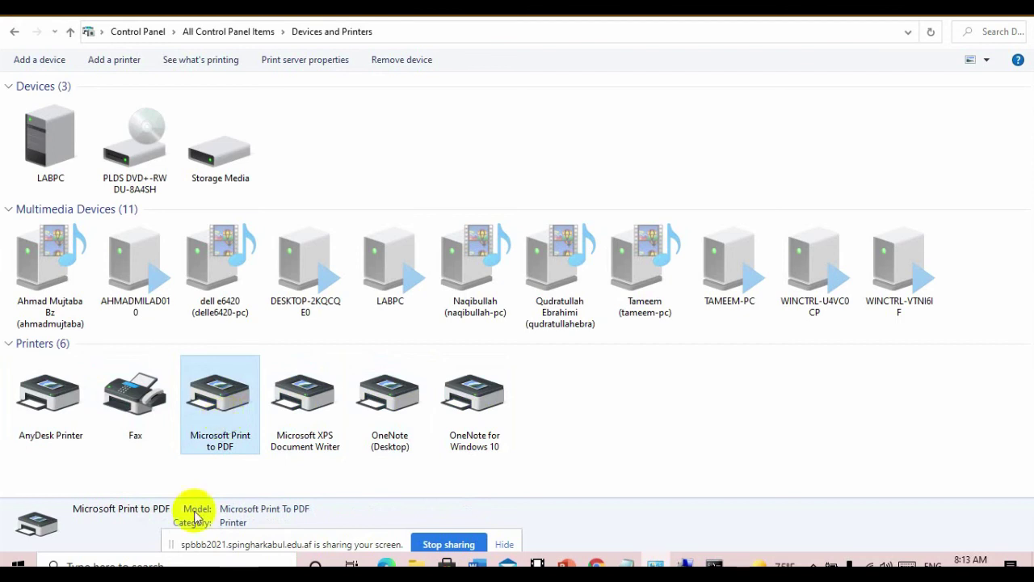
left_click(182, 565)
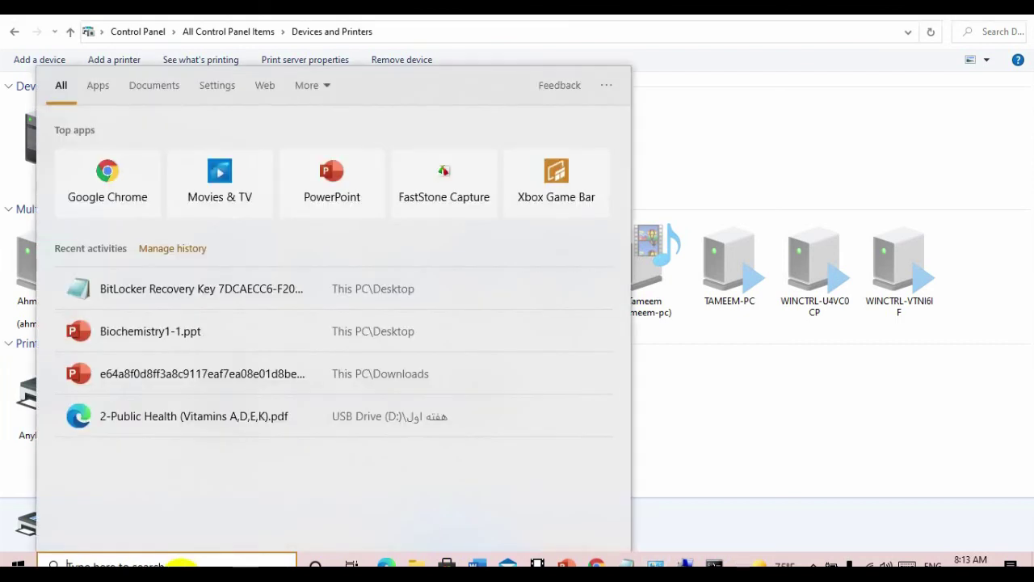
- Launch Word from search, dismiss the Office activation notice, and create a blank document
type("word")
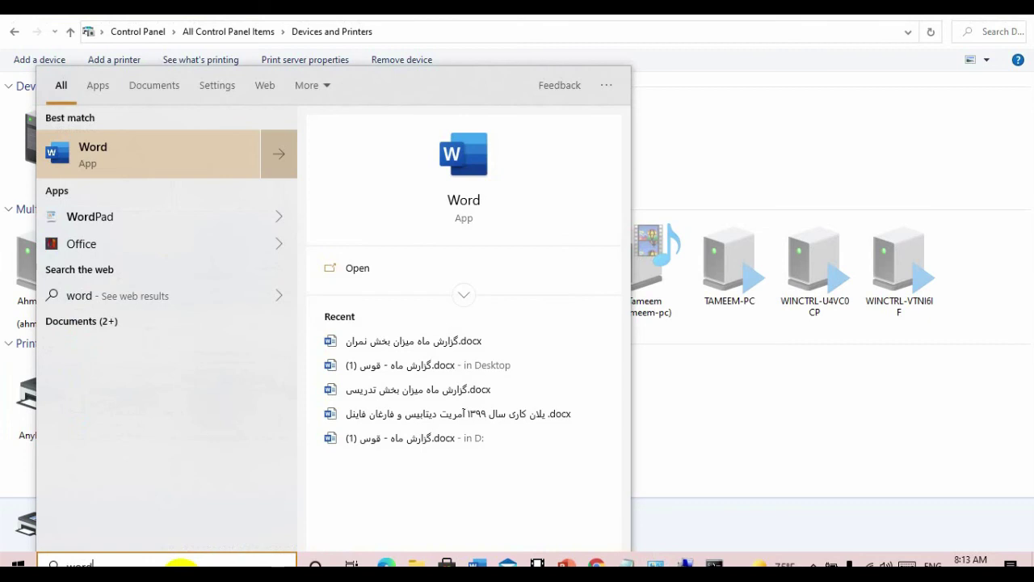
key("Return")
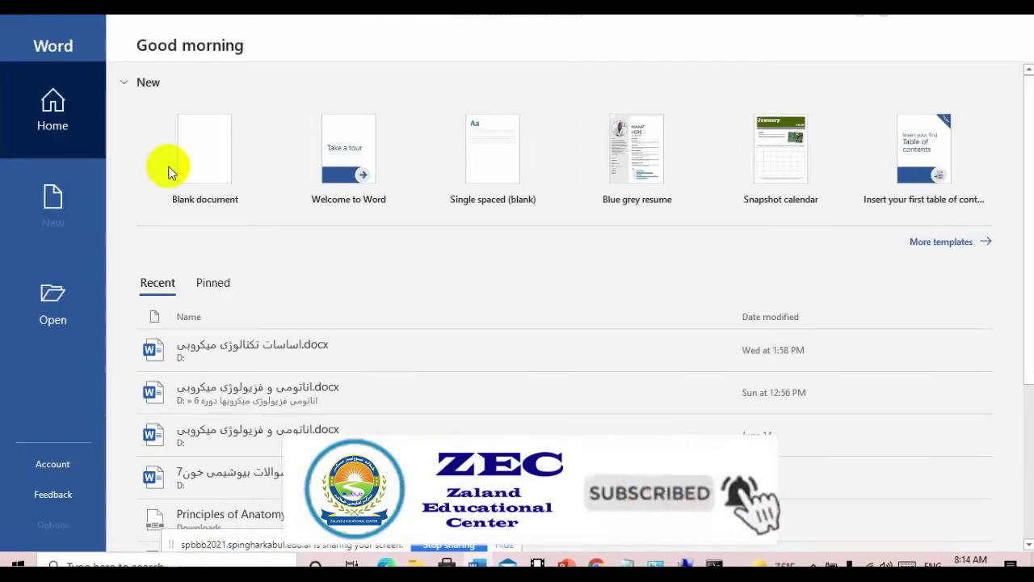
left_click(669, 431)
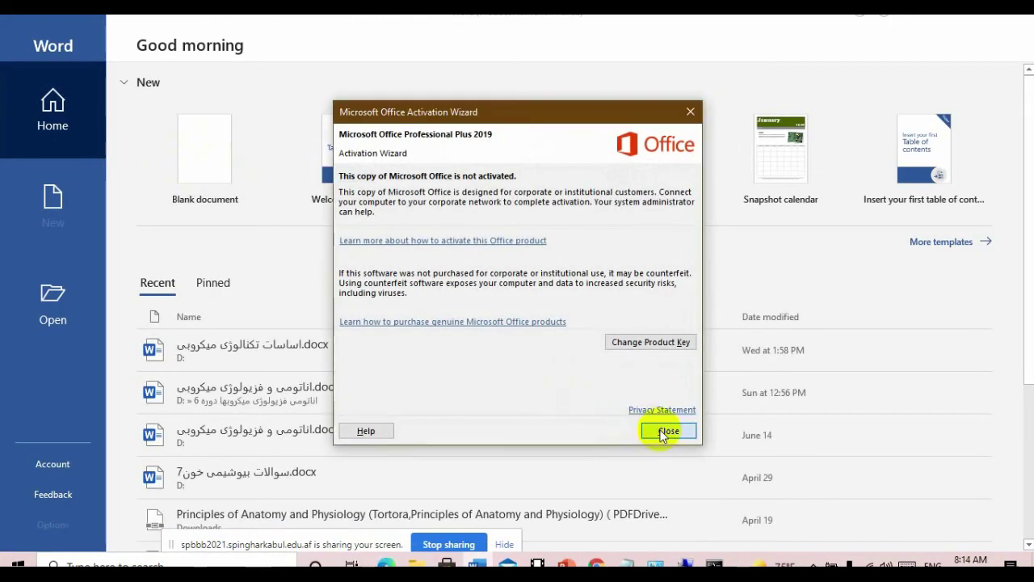
left_click(253, 166)
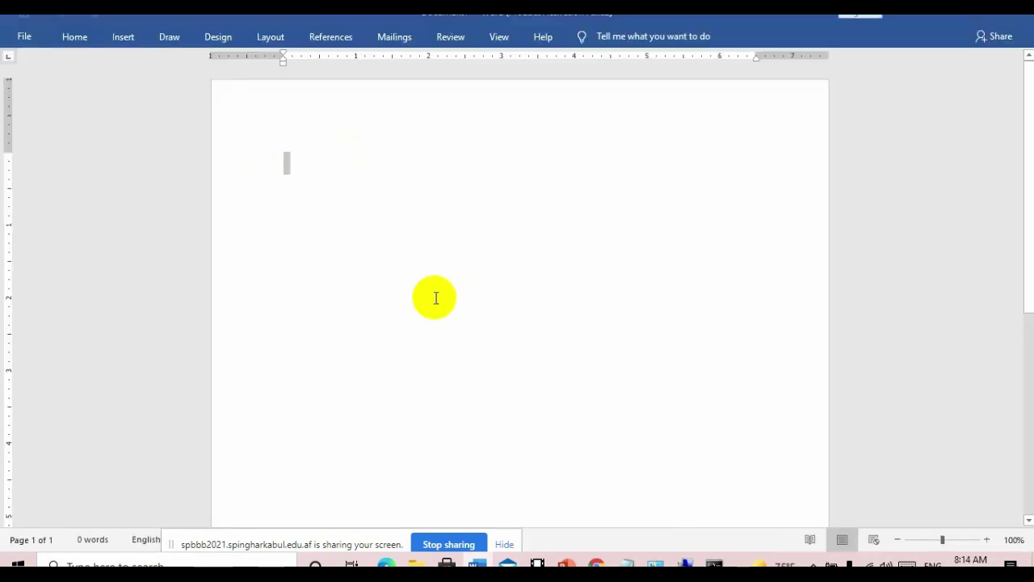
type("a")
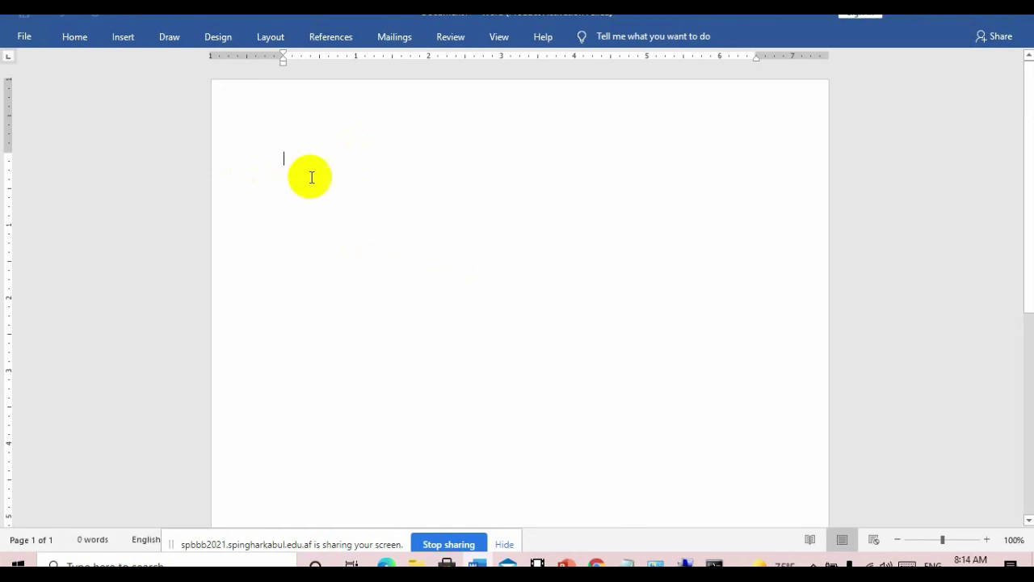
type("a")
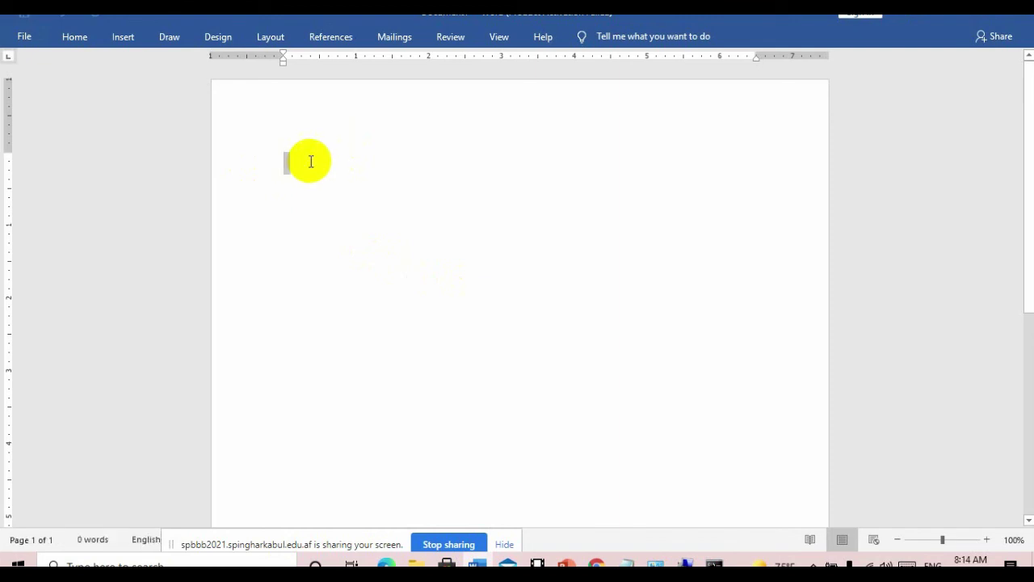
type("a")
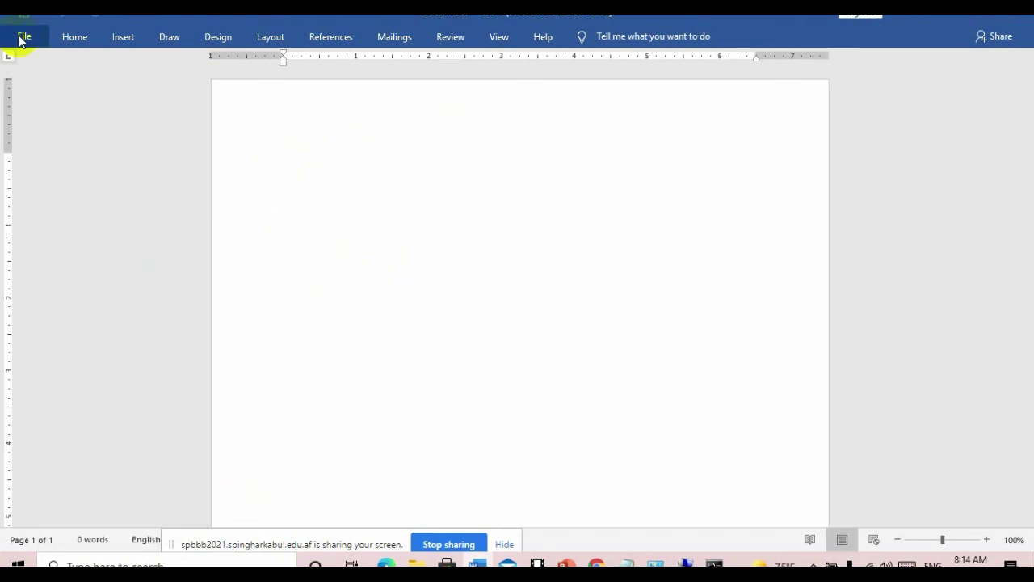
type("a")
left_click(21, 38)
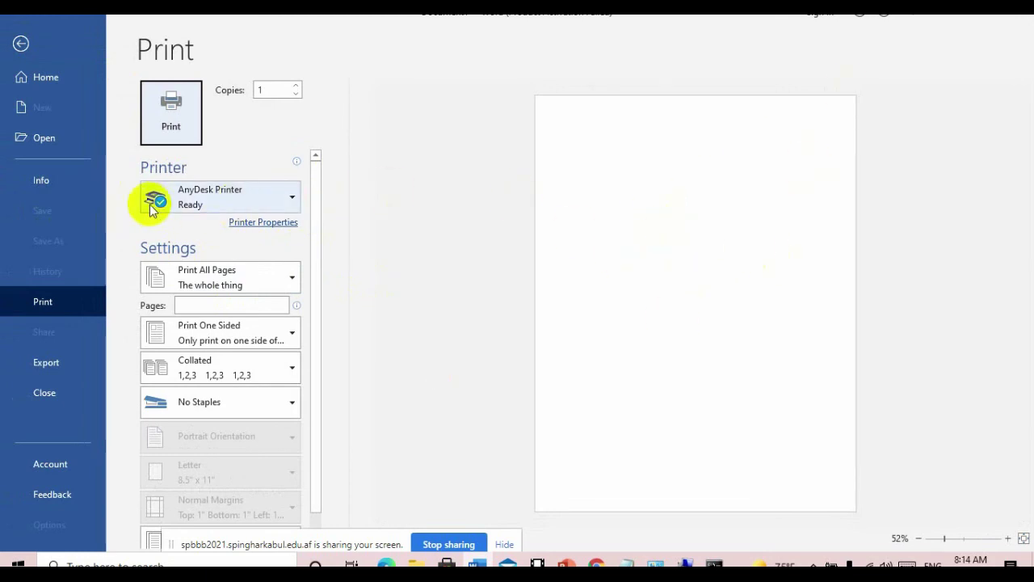
mouse_move(161, 204)
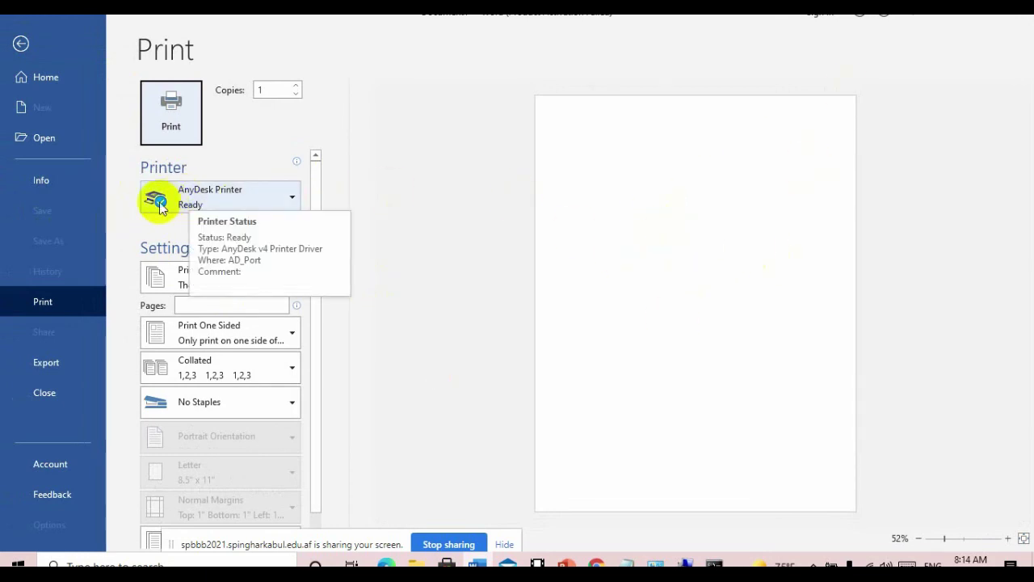
left_click(267, 199)
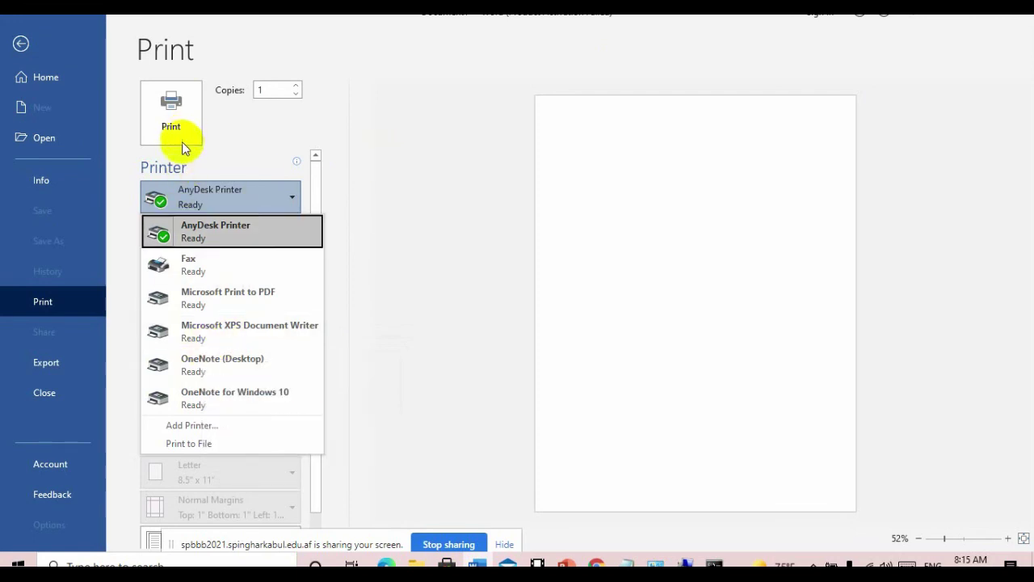
key("Escape")
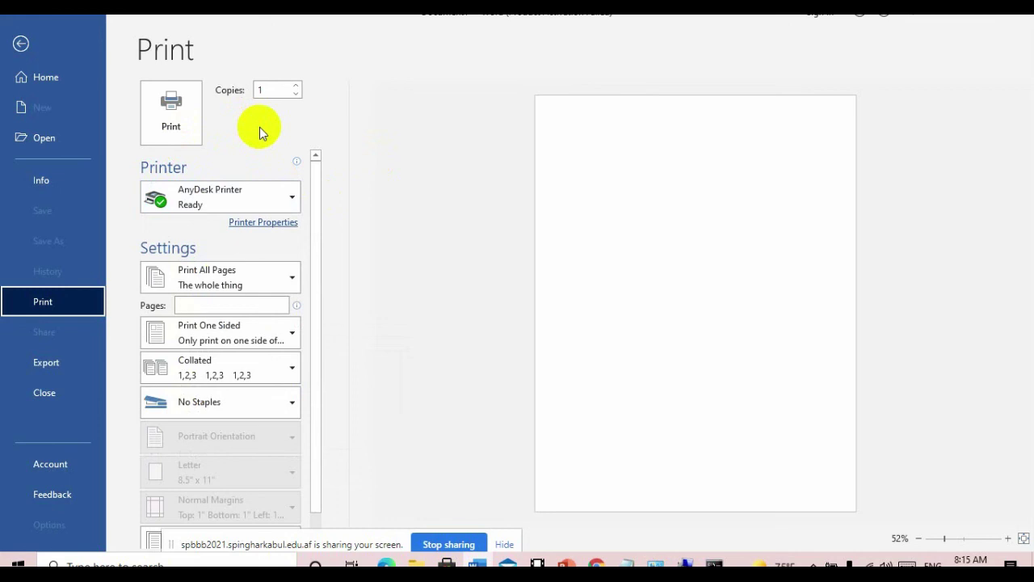
mouse_move(162, 206)
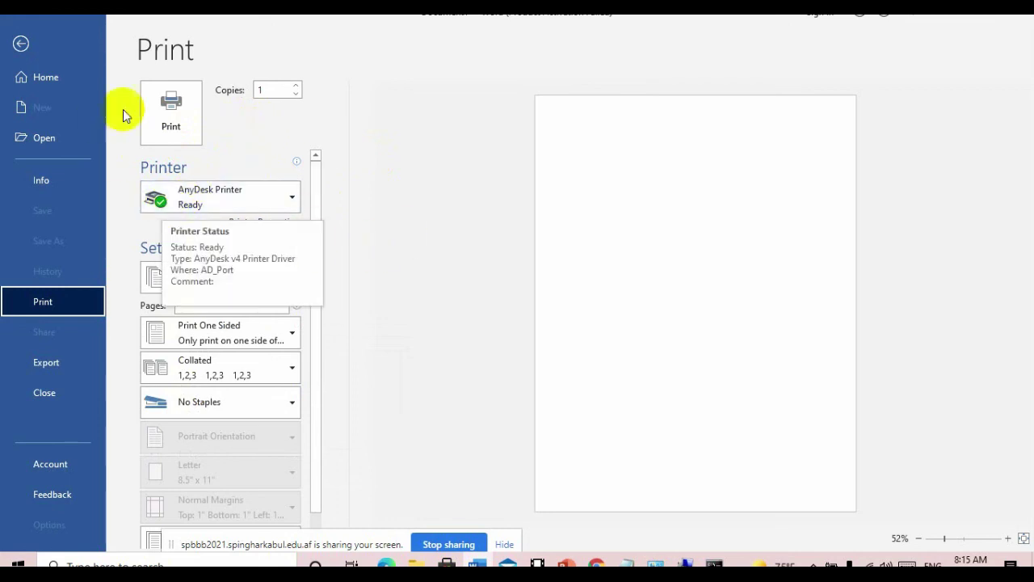
left_click(185, 202)
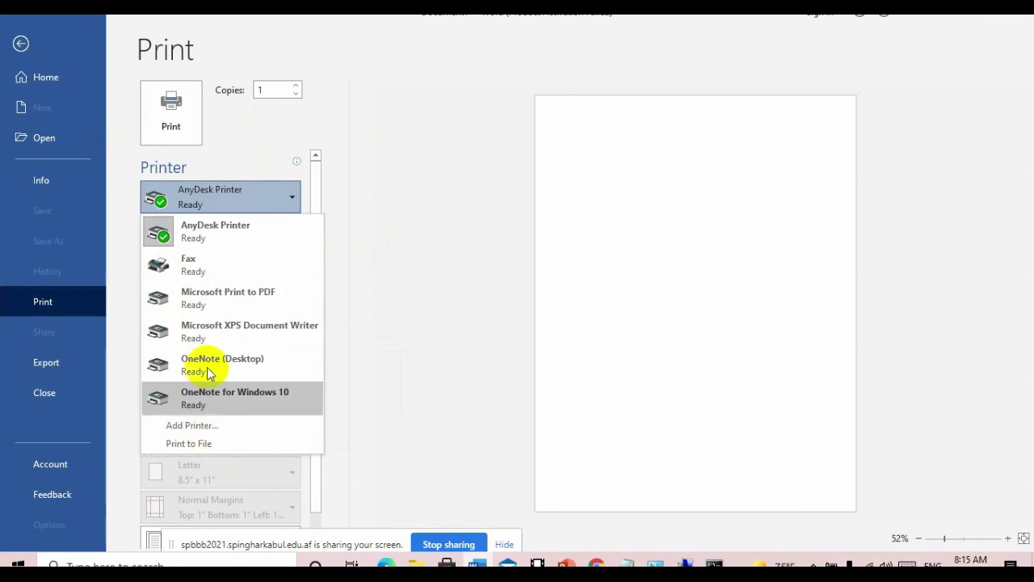
left_click(201, 196)
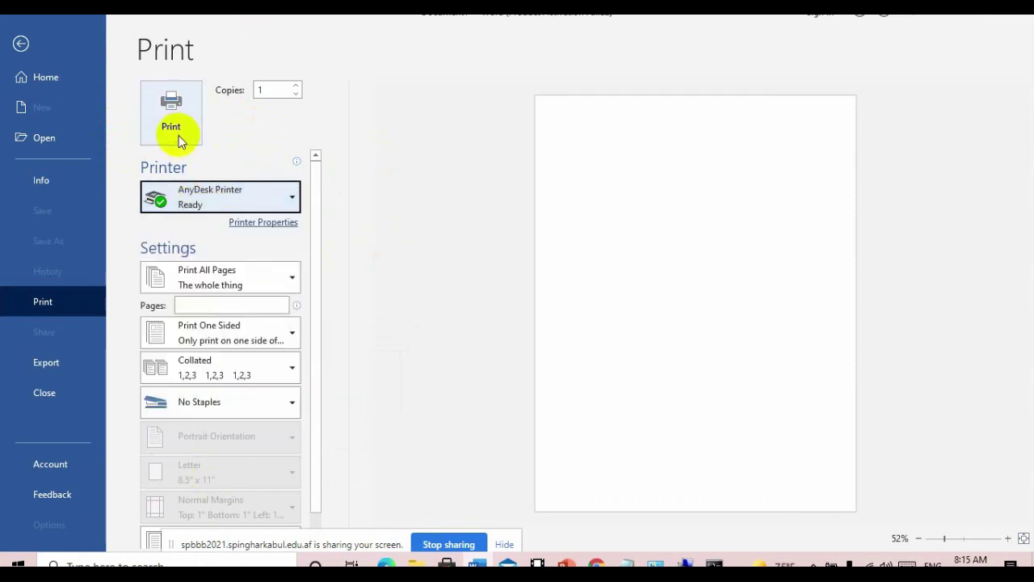
left_click(226, 198)
left_click(233, 196)
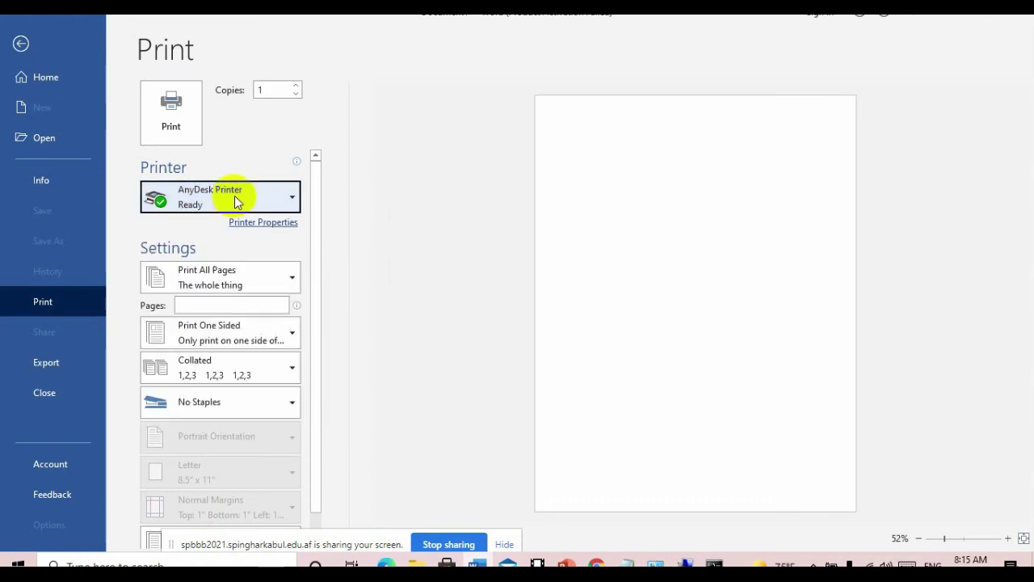
- Back in Devices and Printers, select Fax and check AnyDesk Printer's details
left_click(656, 563)
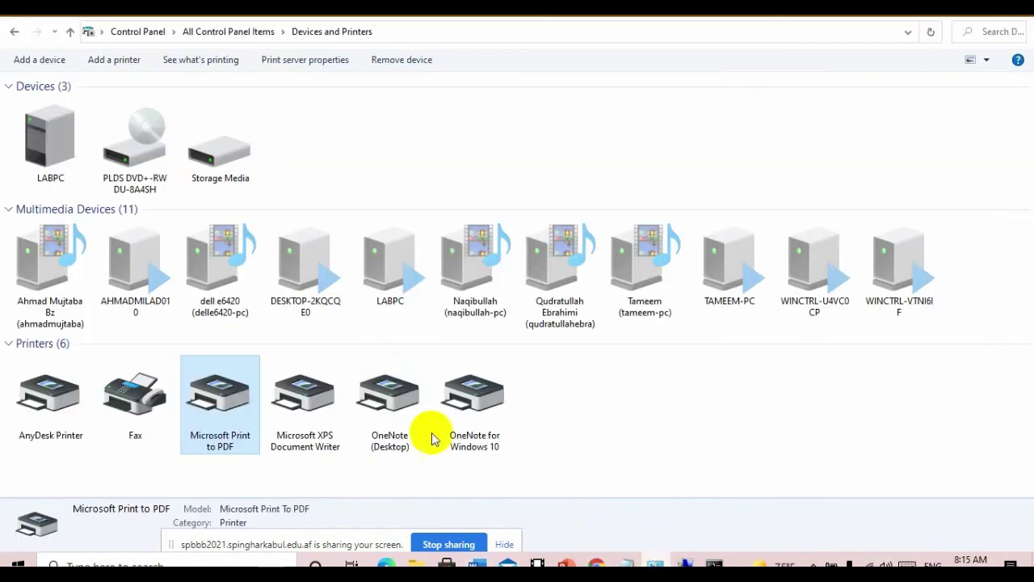
left_click(134, 426)
left_click(46, 425)
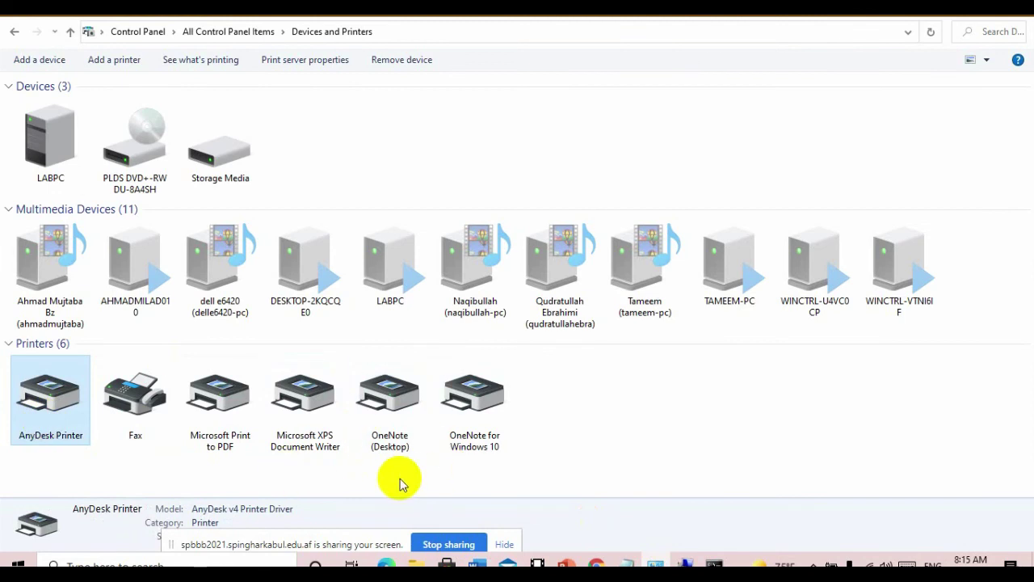
left_click(139, 431)
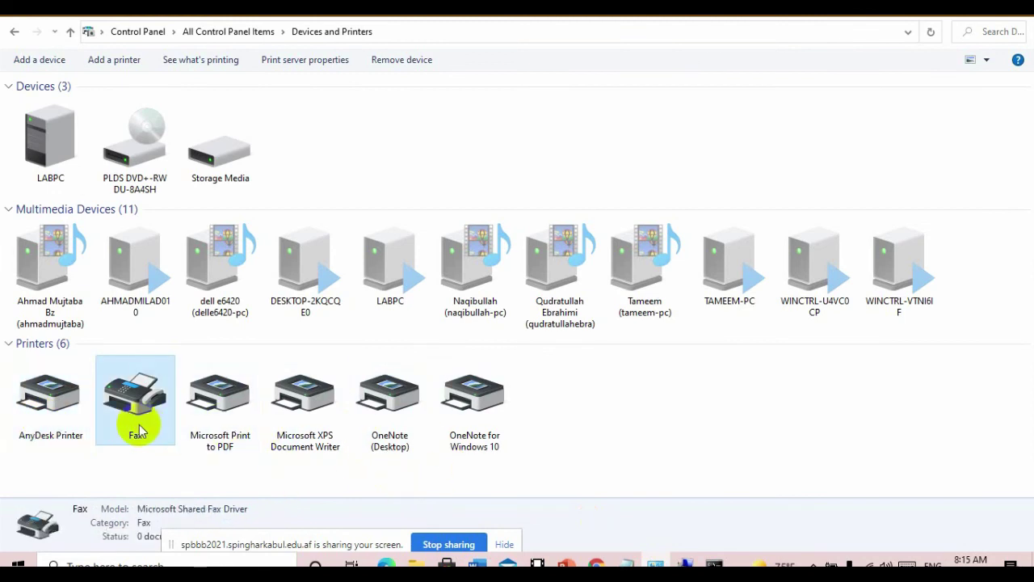
- Set Fax as the default printer and confirm the warning
right_click(139, 430)
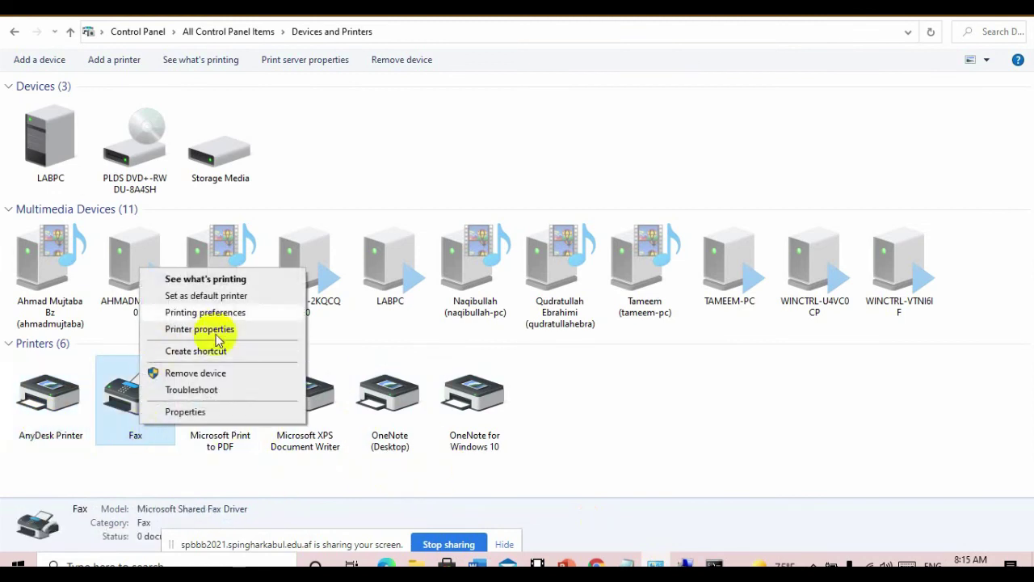
left_click(246, 297)
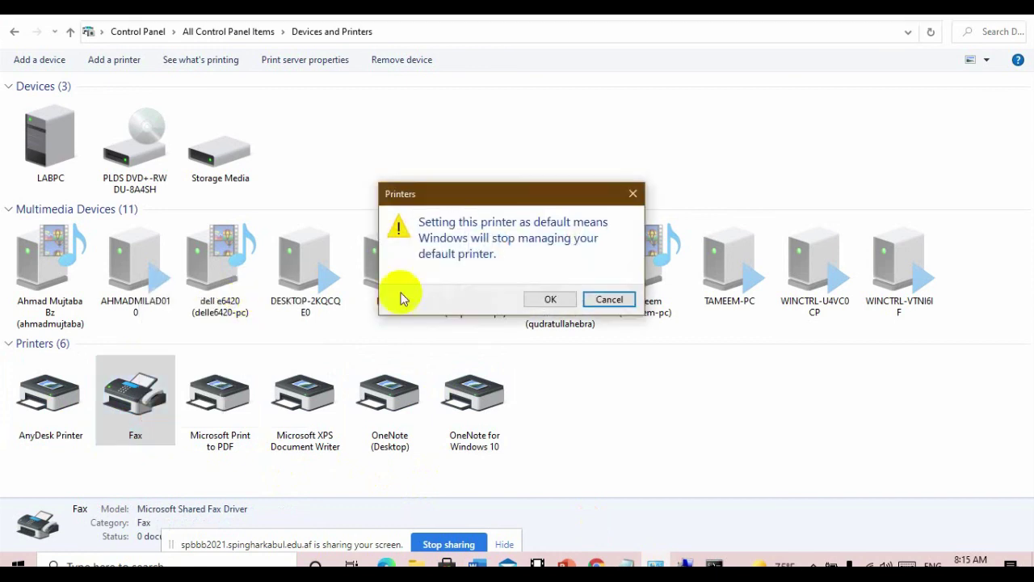
left_click(552, 299)
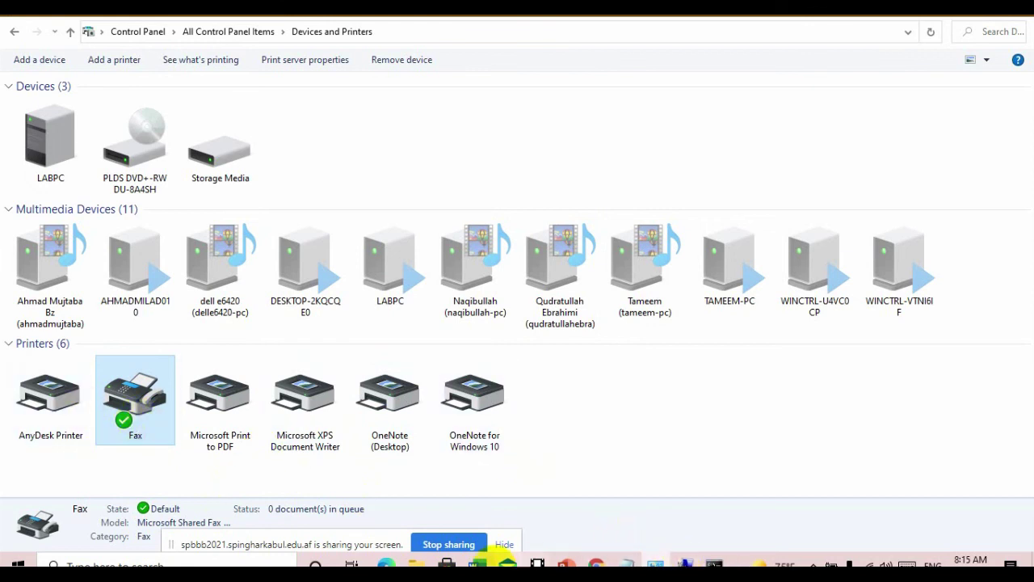
left_click(481, 563)
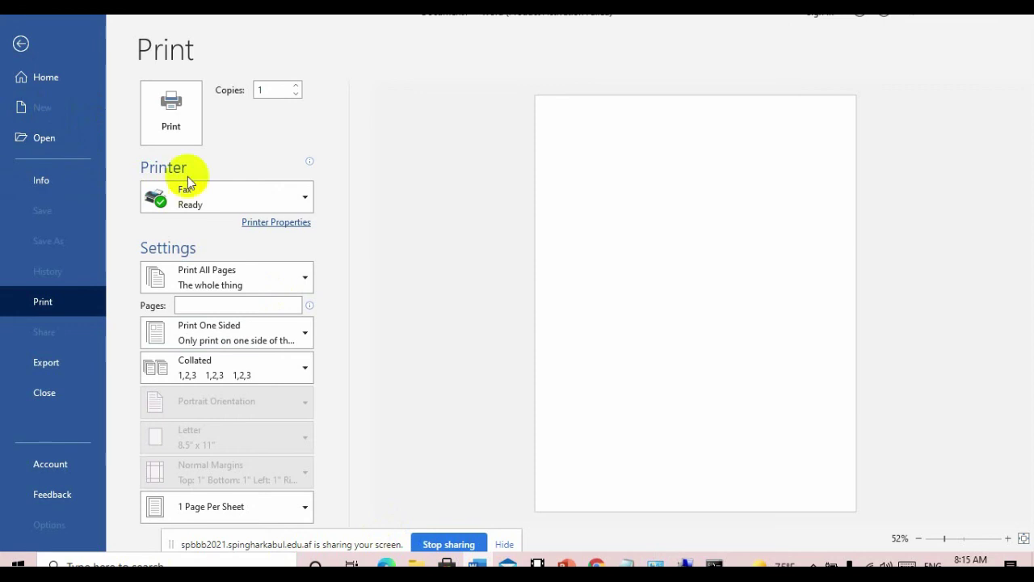
- Confirm Fax is the selected printer on Word's Print page, then minimize Word
left_click(20, 44)
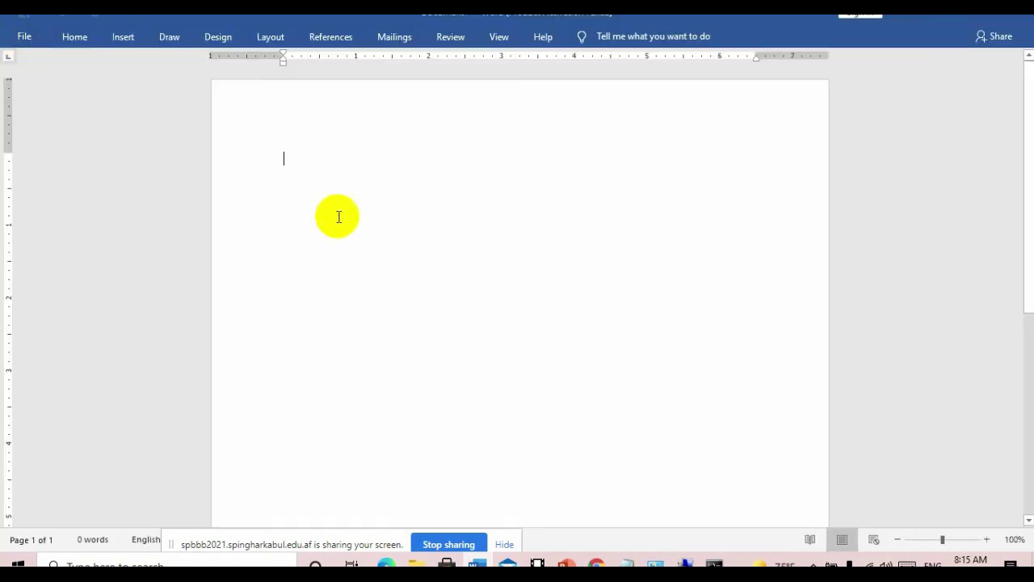
key("ctrl+p")
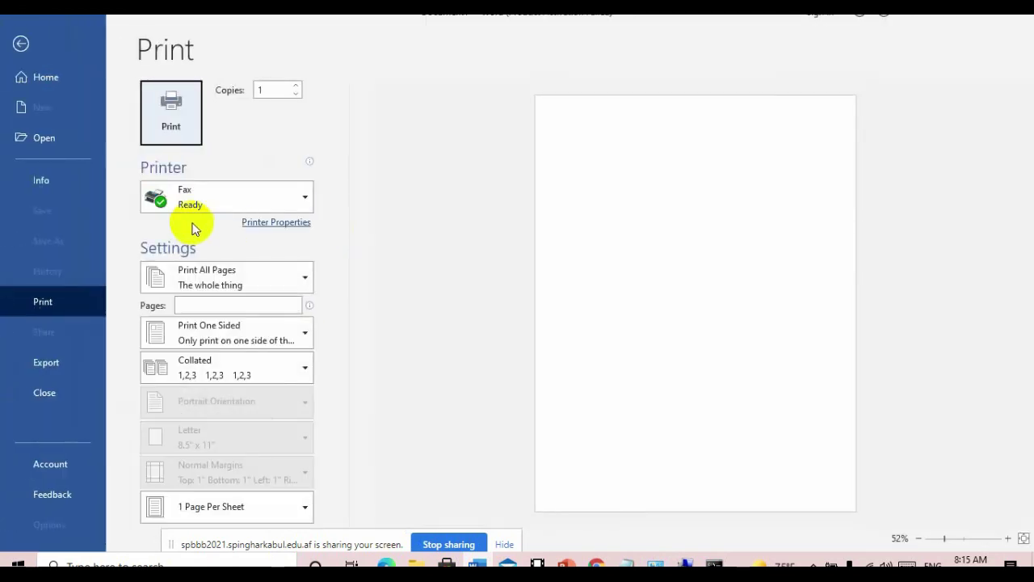
left_click(200, 203)
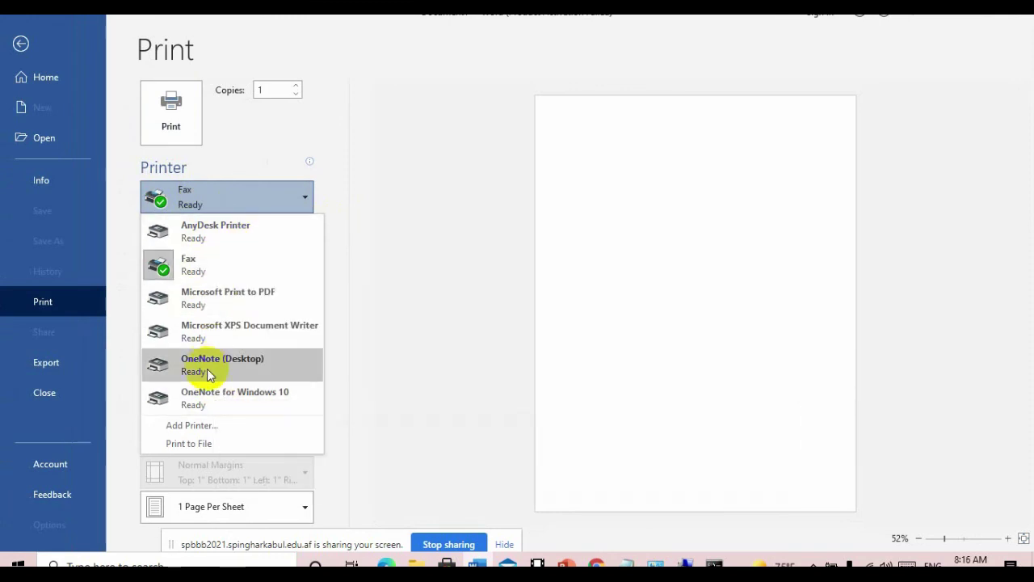
left_click(258, 203)
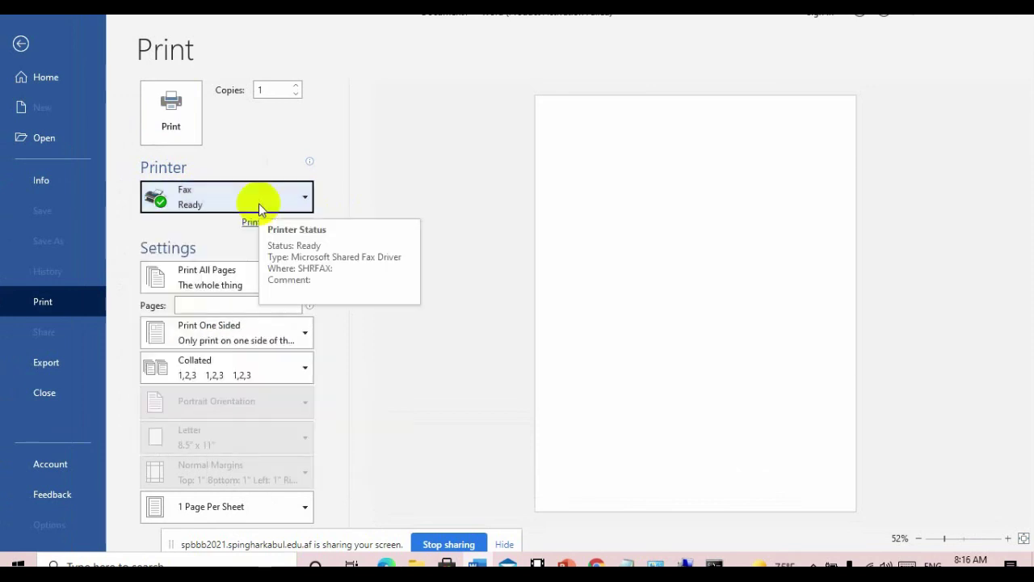
left_click(259, 204)
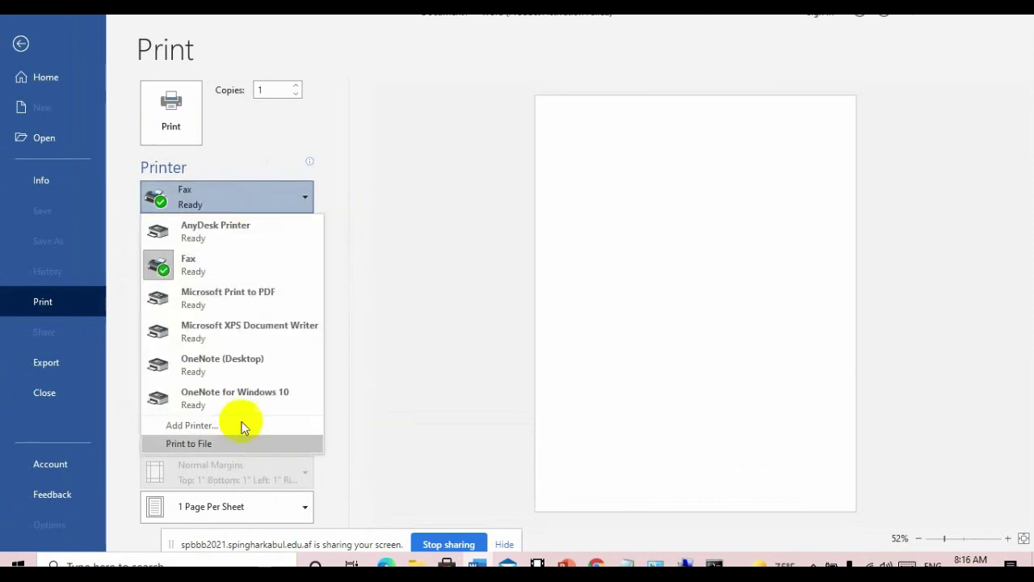
left_click(260, 183)
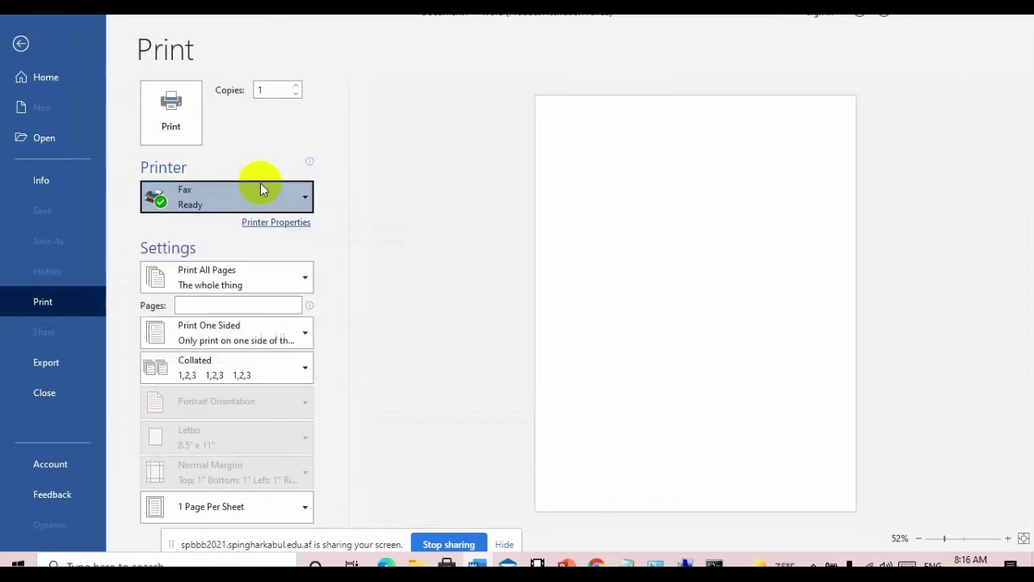
left_click(946, 9)
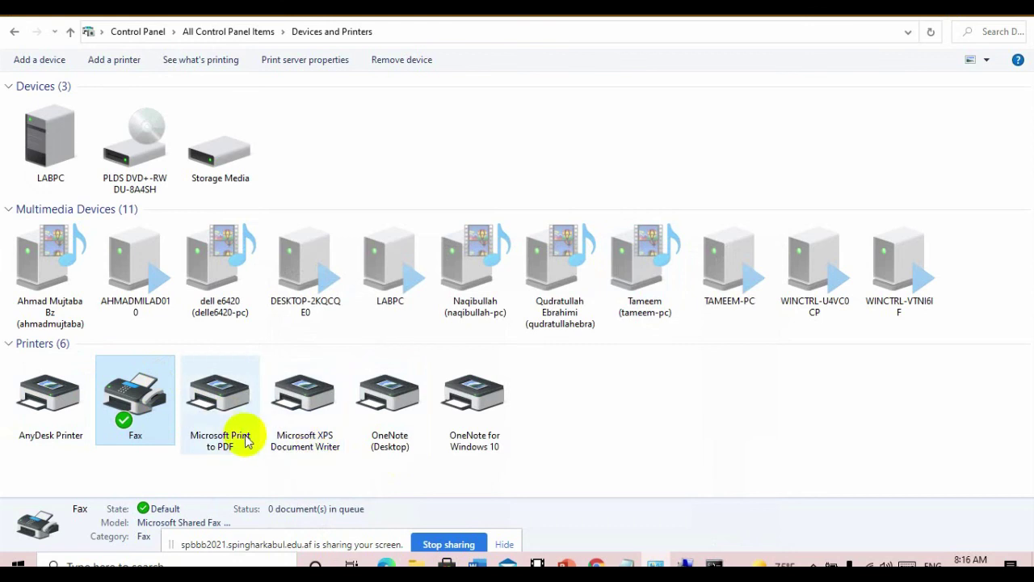
- Make OneNote (Desktop) the default printer, then open its See what's printing queue
left_click(397, 412)
right_click(397, 412)
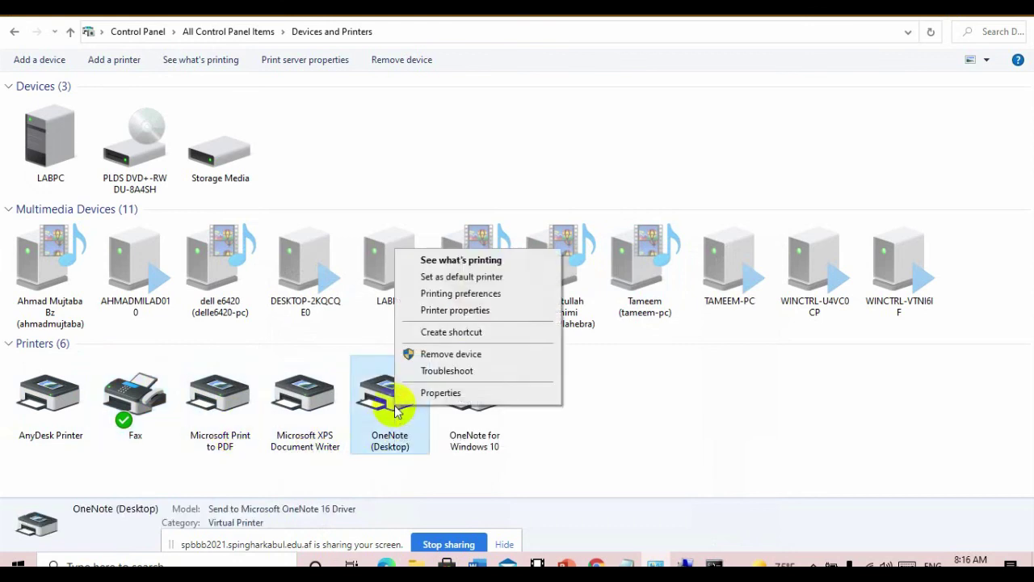
left_click(477, 276)
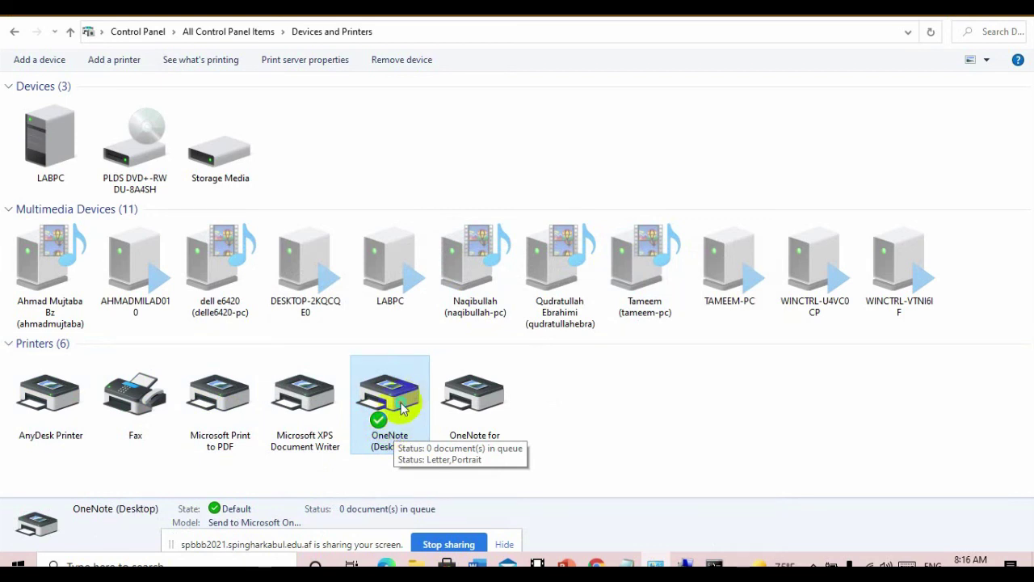
right_click(403, 408)
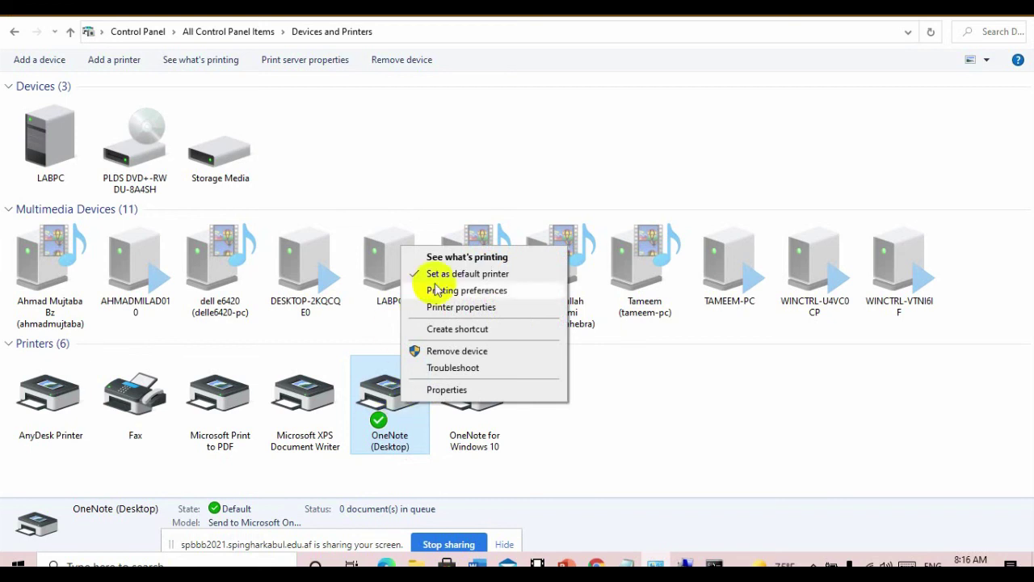
left_click(467, 257)
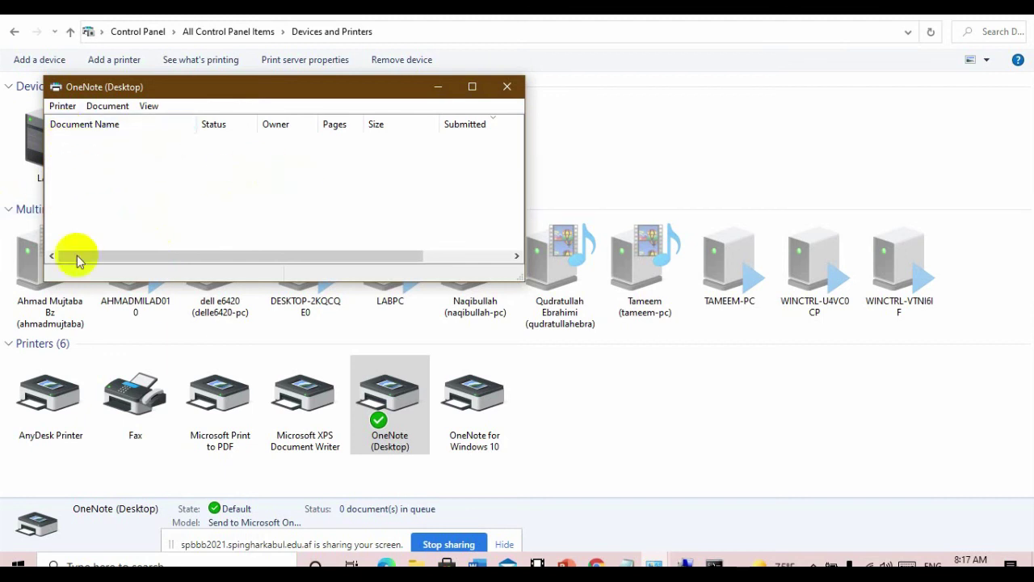
right_click(404, 404)
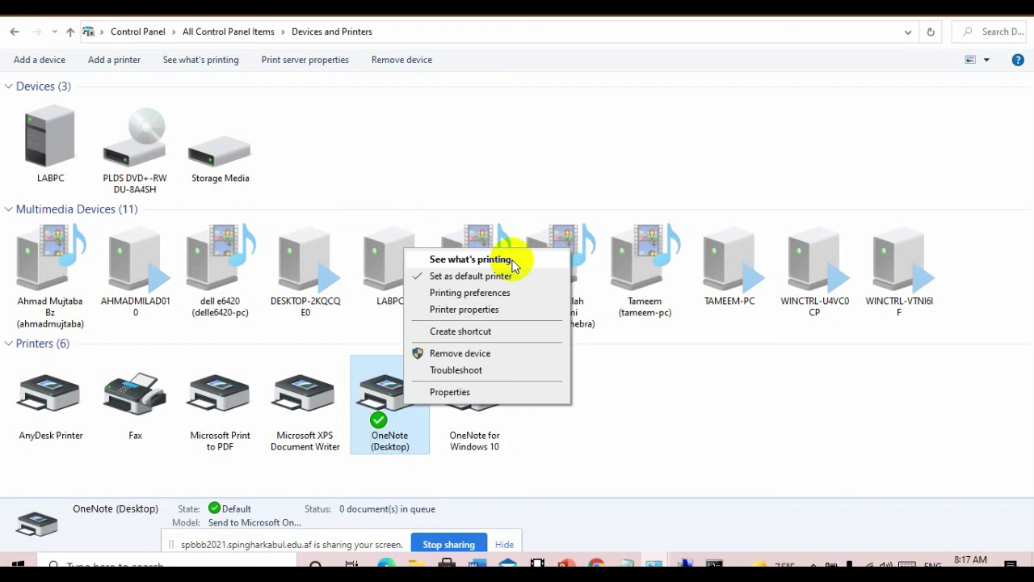
left_click(475, 353)
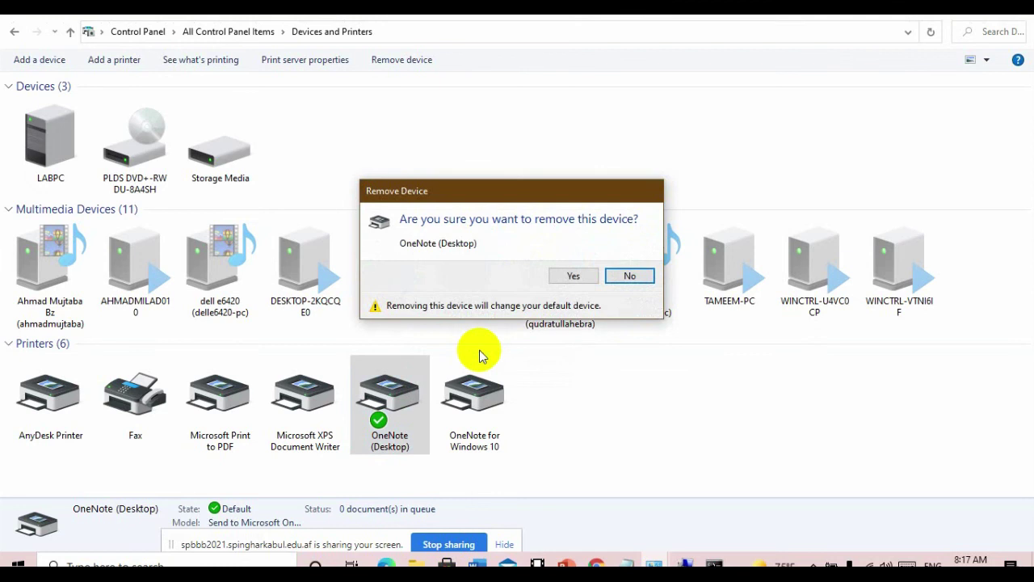
left_click(573, 276)
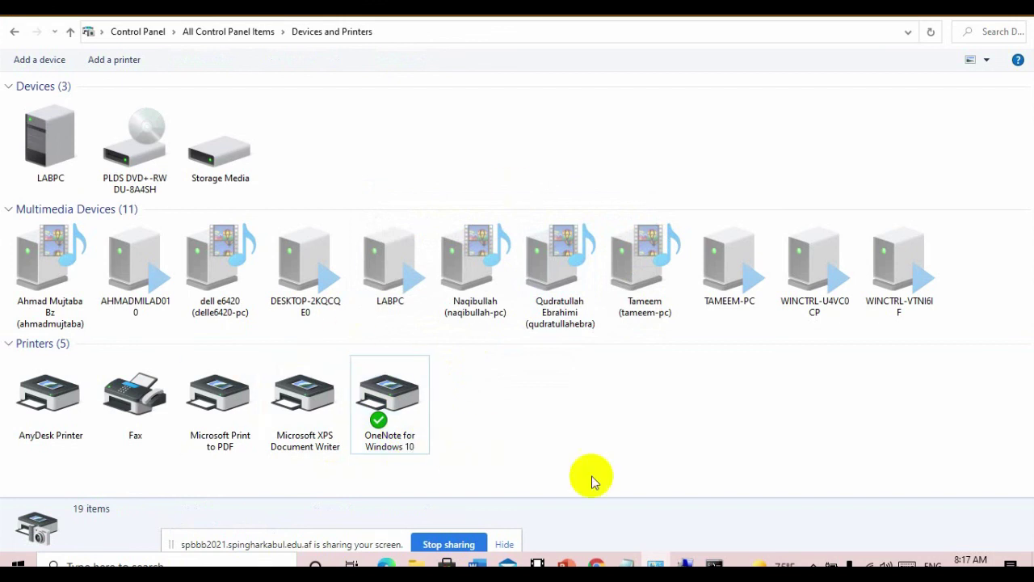
left_click(656, 562)
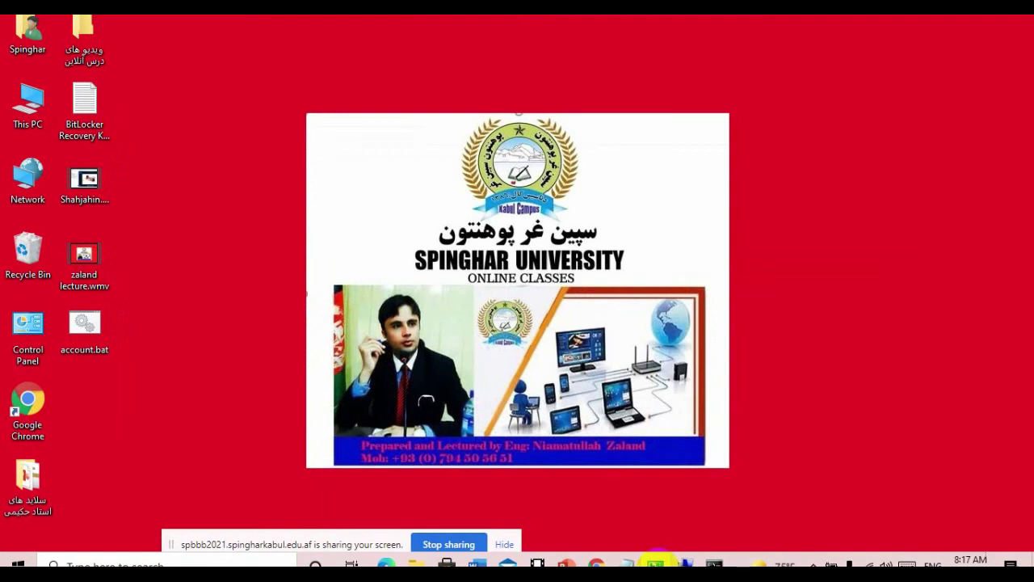
left_click(656, 562)
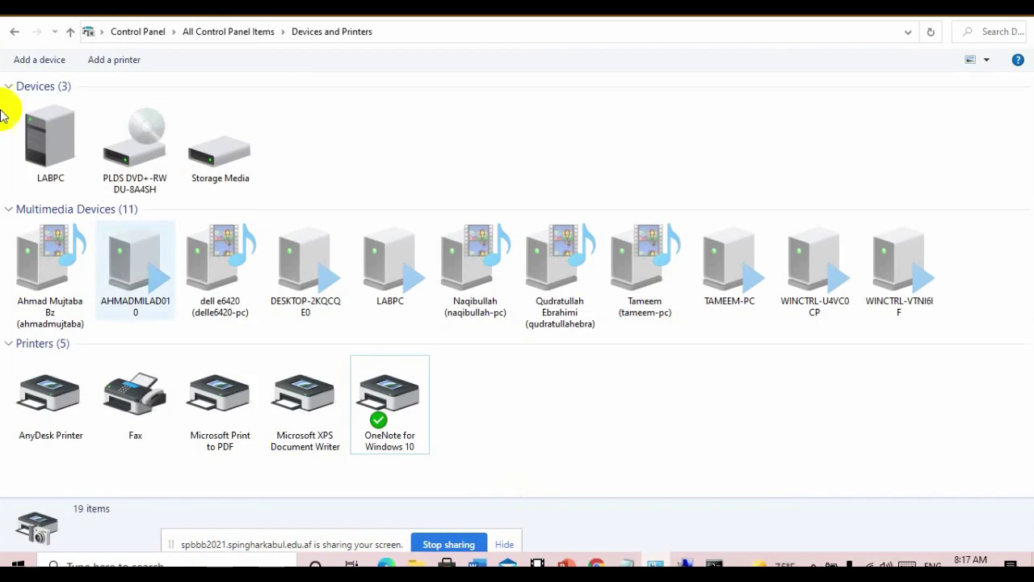
- Go back from Devices and Printers to All Control Panel Items
left_click(11, 34)
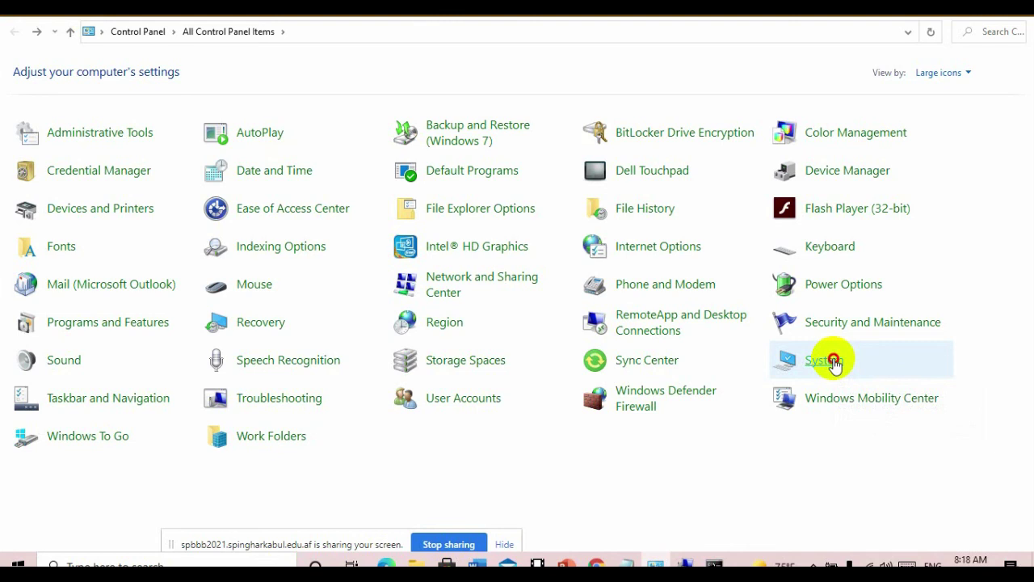
- Open the System page showing Windows 10 Enterprise on LABPC, then minimize it
left_click(832, 361)
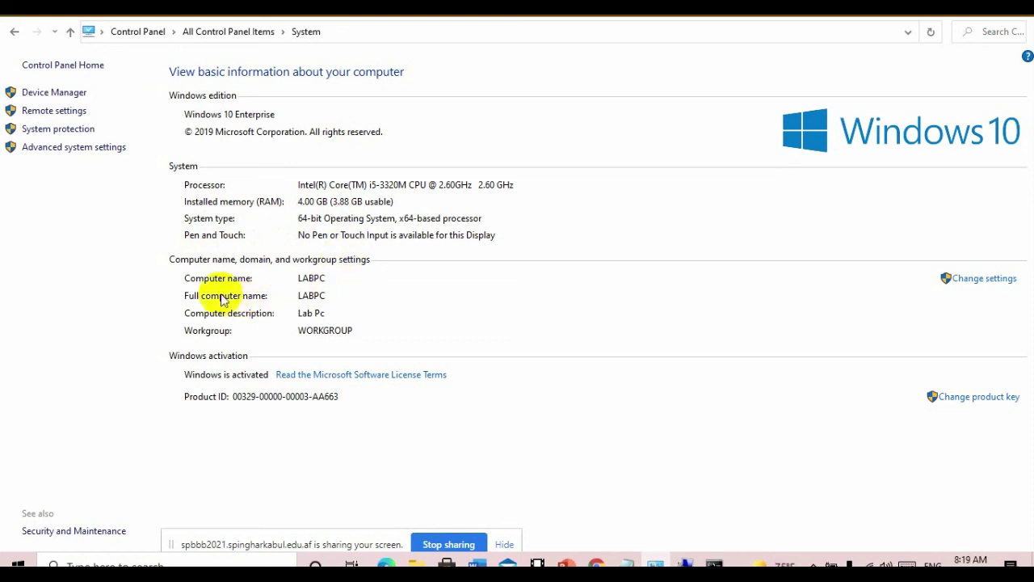
left_click(231, 186)
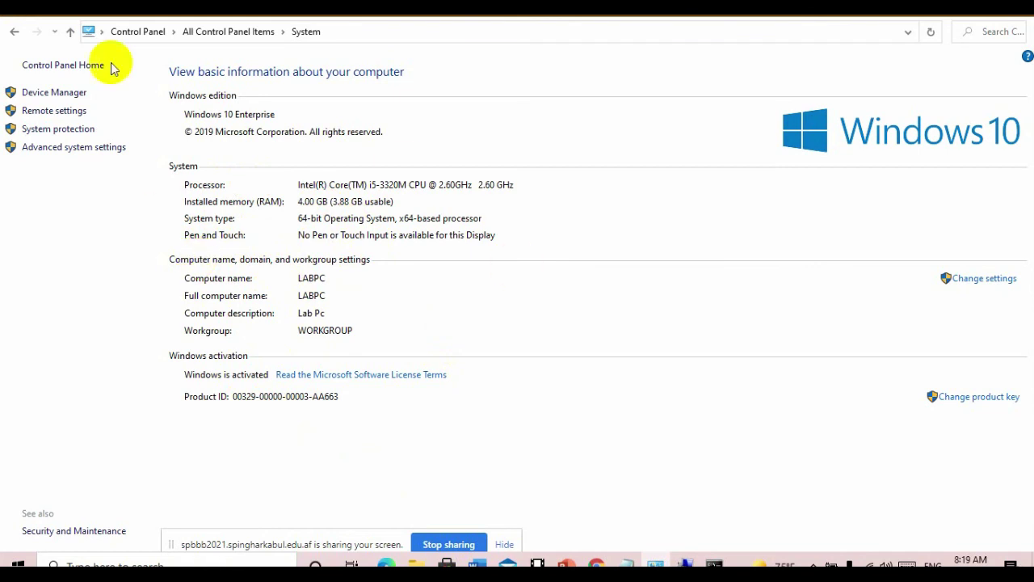
left_click(941, 18)
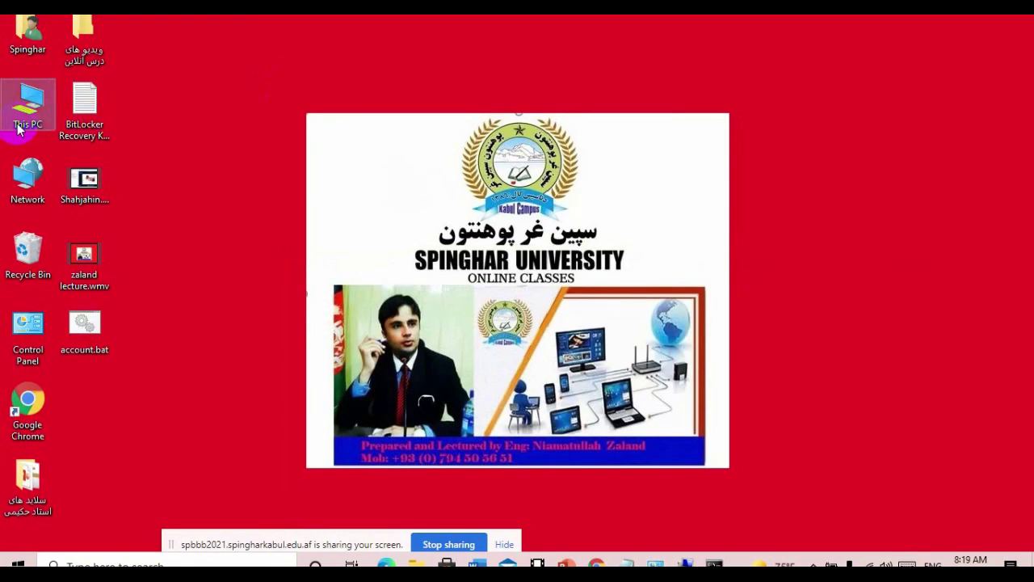
- Open This PC's Properties from the desktop, maximize the System window, then close it
right_click(30, 124)
left_click(110, 347)
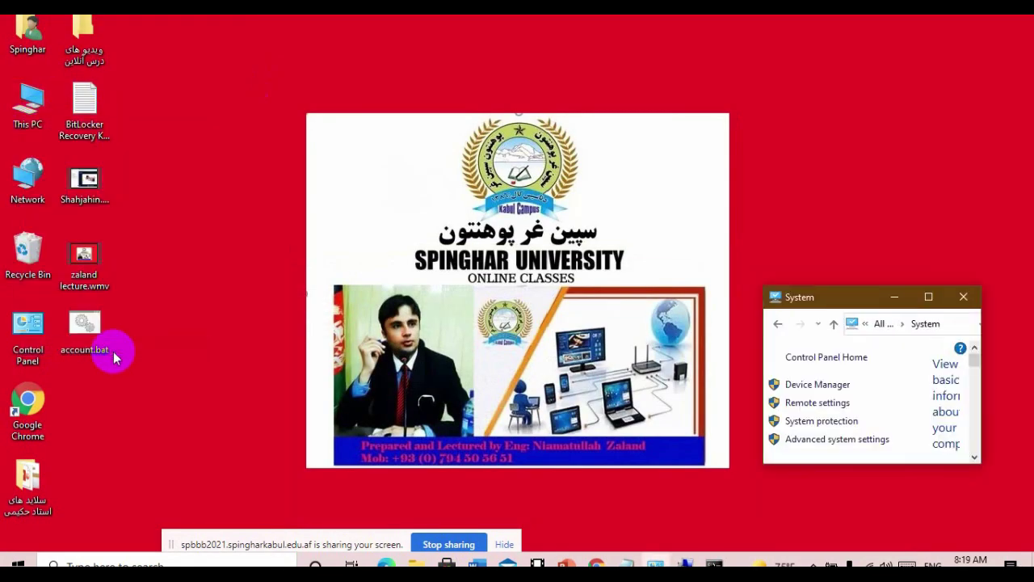
double_click(859, 296)
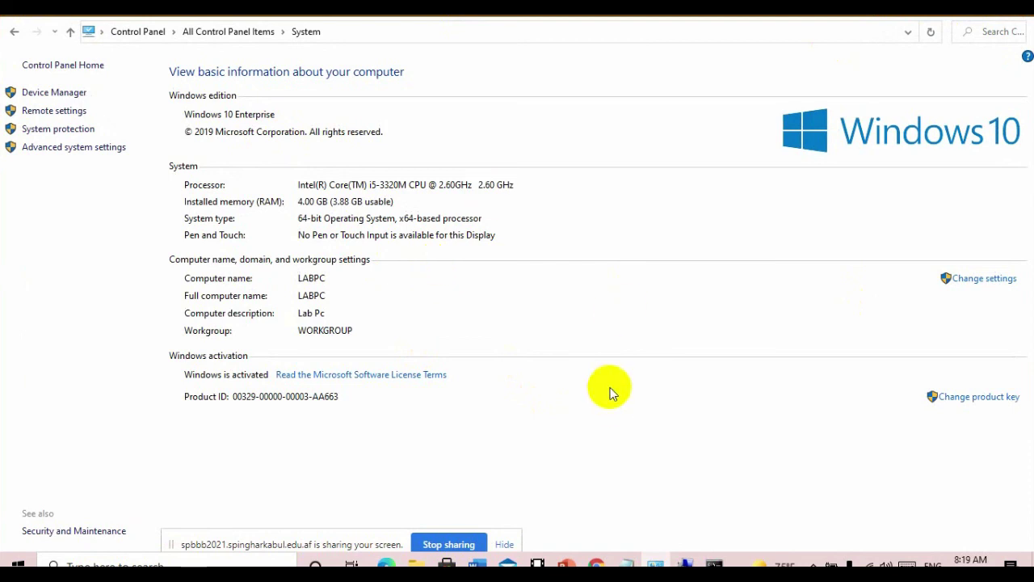
left_click(1011, 12)
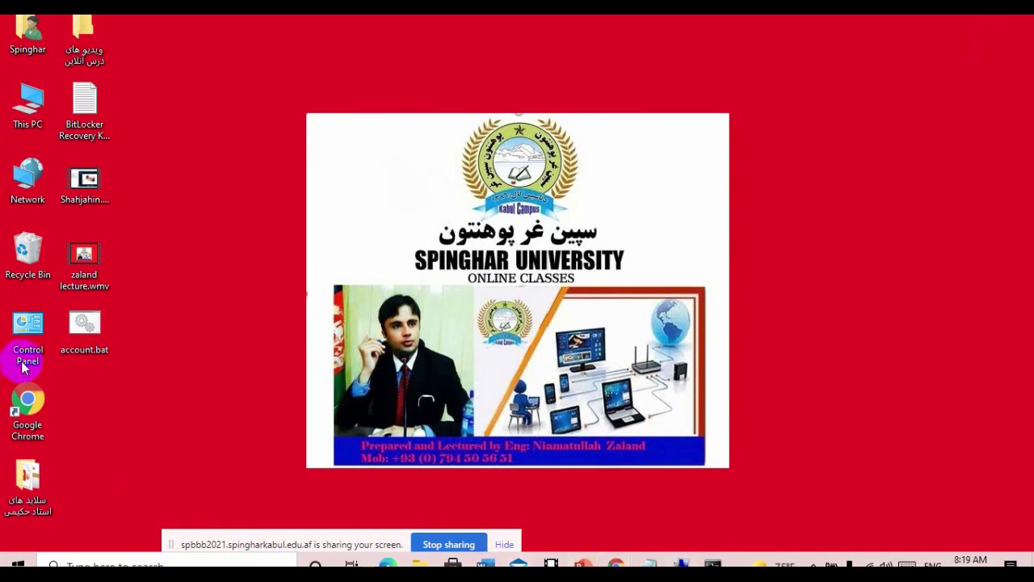
- Reopen System via Control Panel, close it, and open This PC's Properties again
double_click(27, 331)
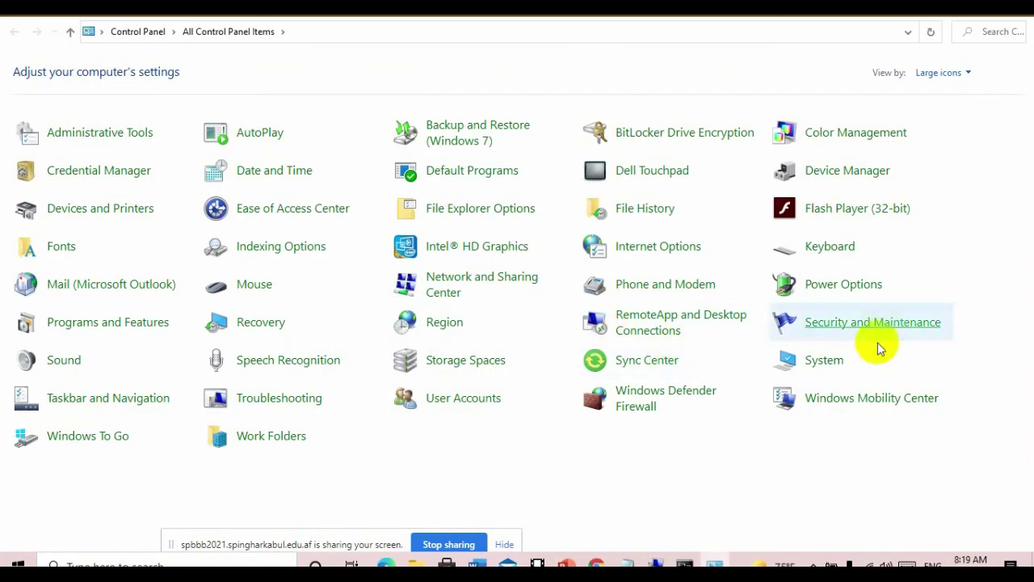
left_click(825, 360)
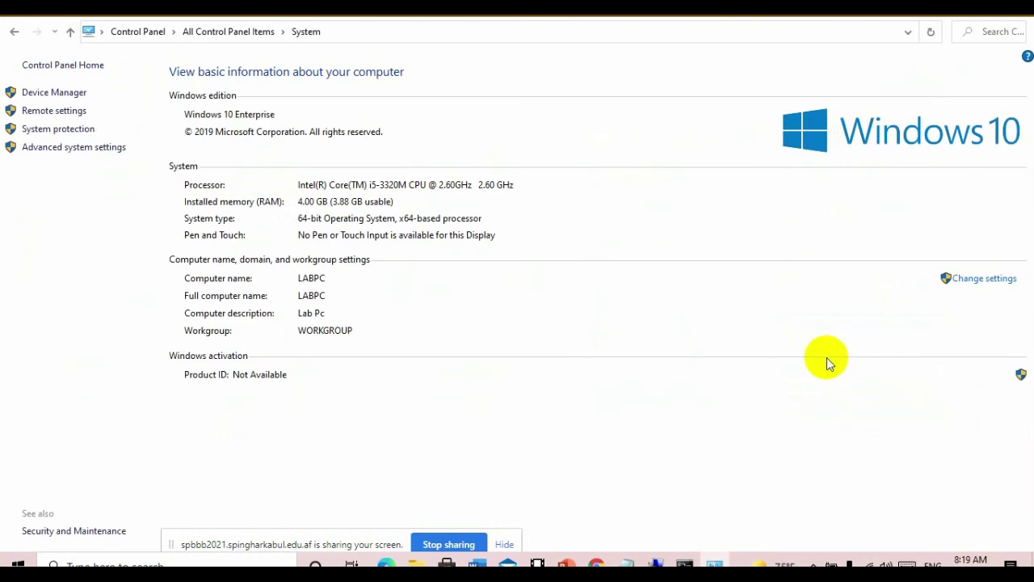
left_click(1022, 17)
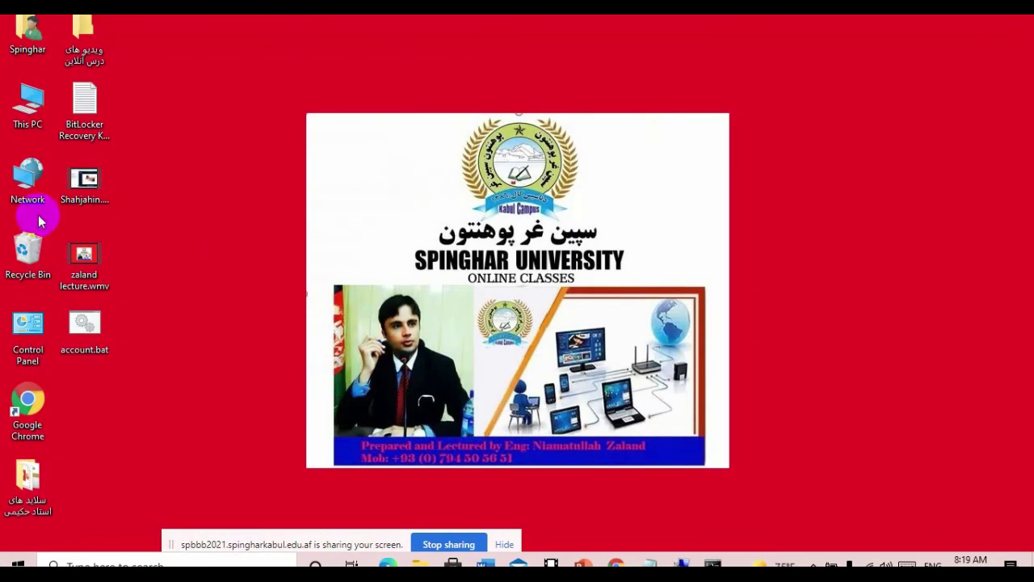
right_click(22, 116)
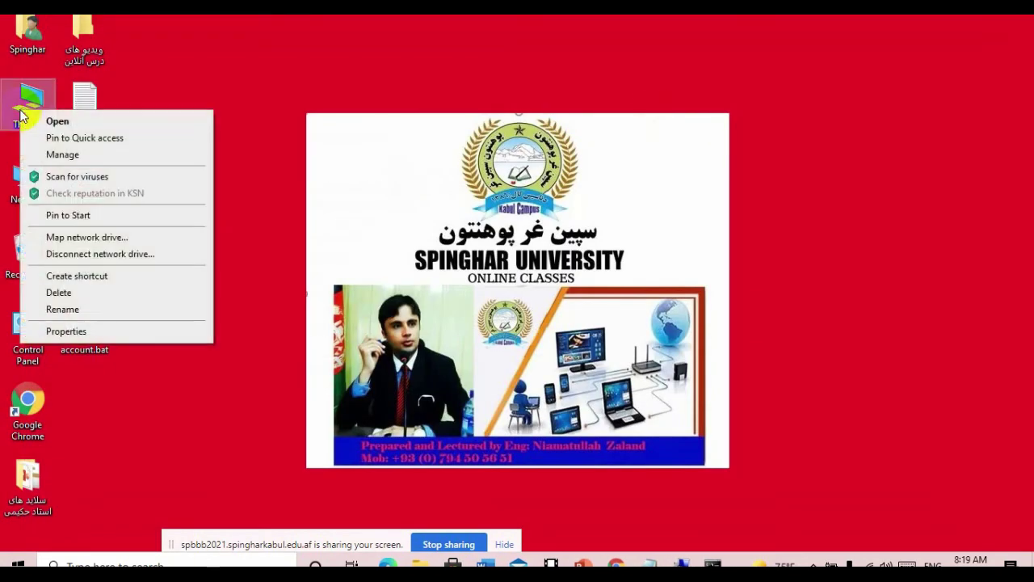
left_click(139, 331)
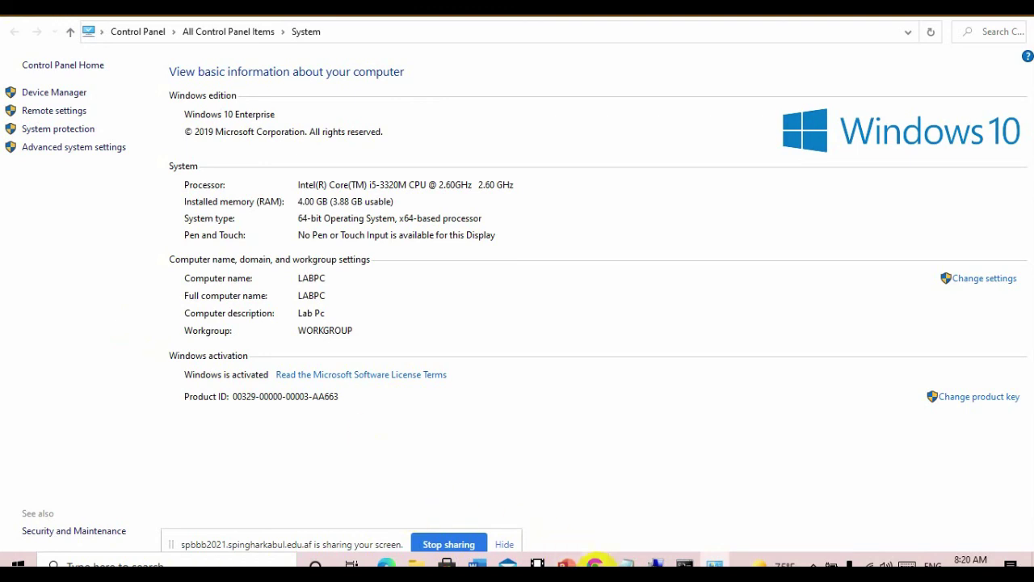
- Switch to the BigBlueButton class session in Chrome
left_click(594, 563)
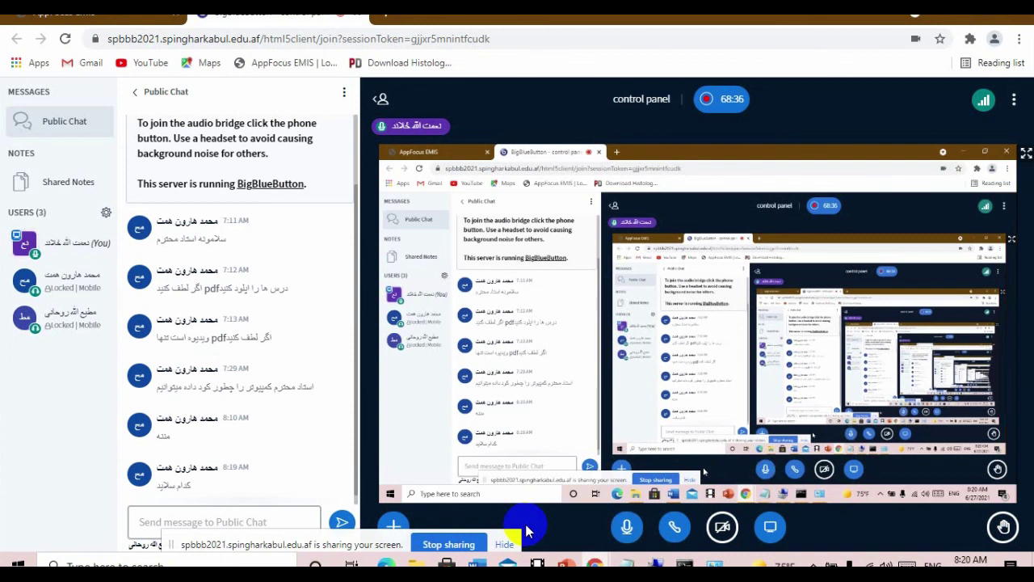
- Send 'introduction to computer' in the public chat, then highlight the sent message text
left_click(220, 520)
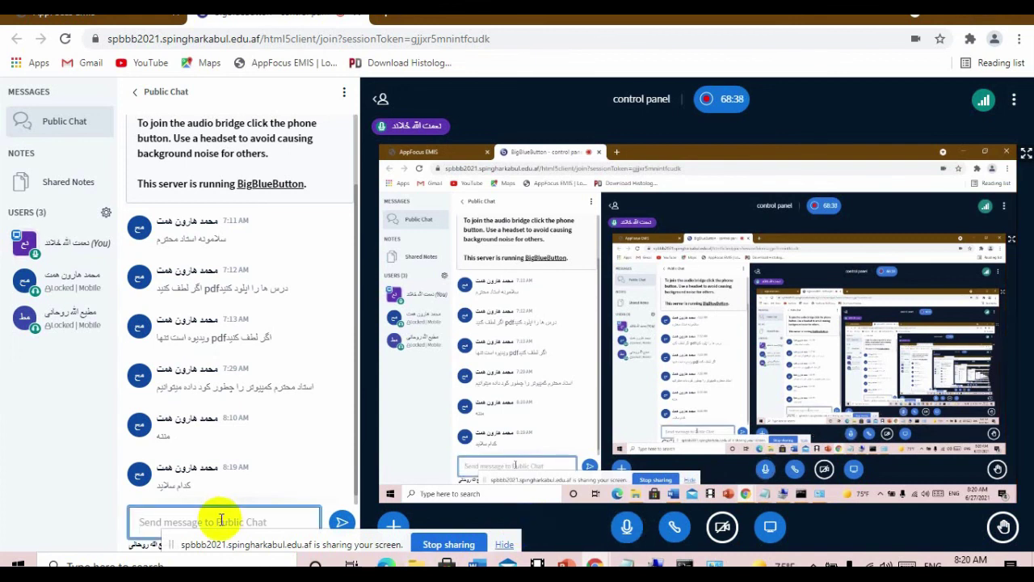
type("in")
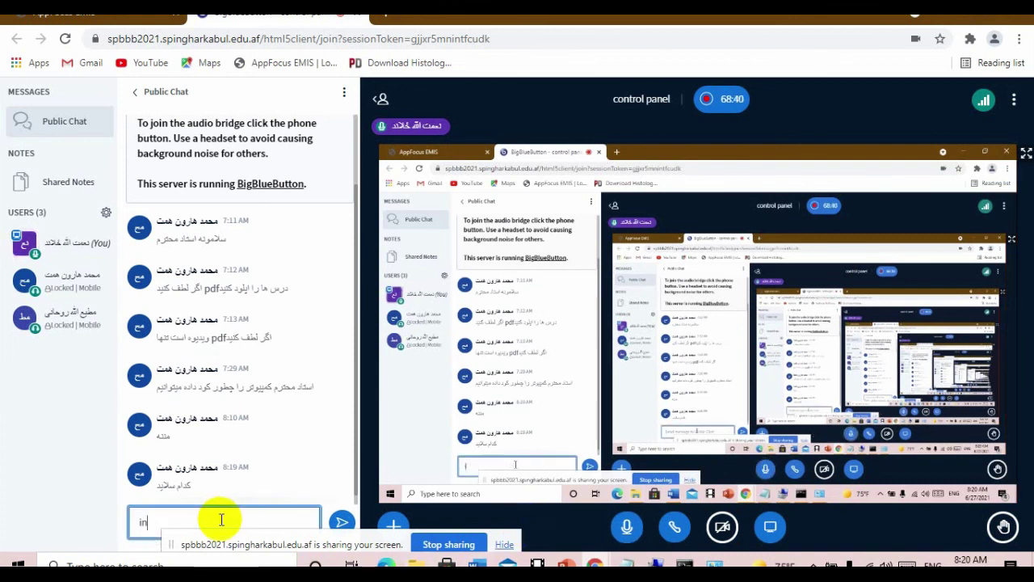
type("tr")
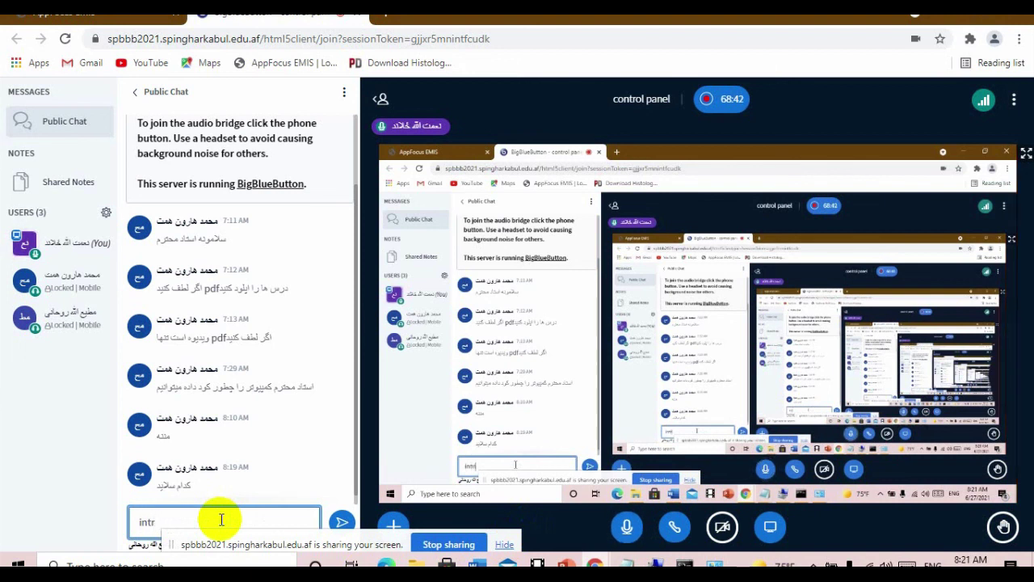
type("oduction")
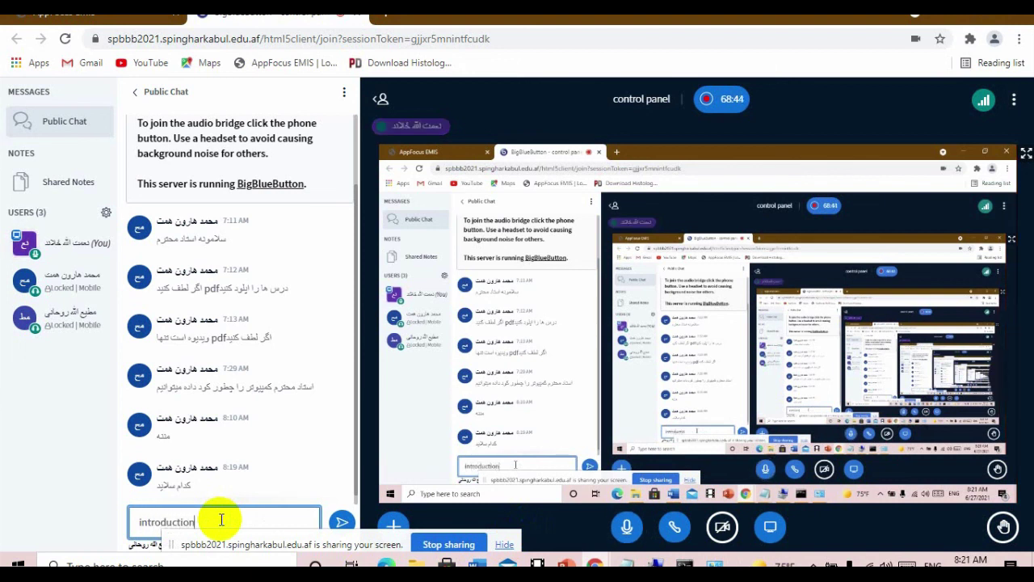
type(" to com")
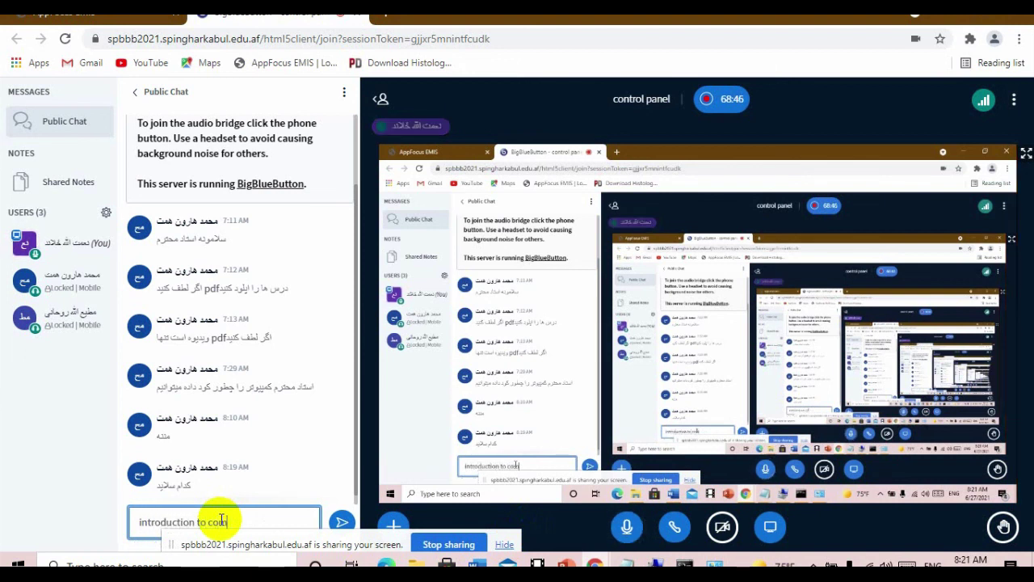
type("puter")
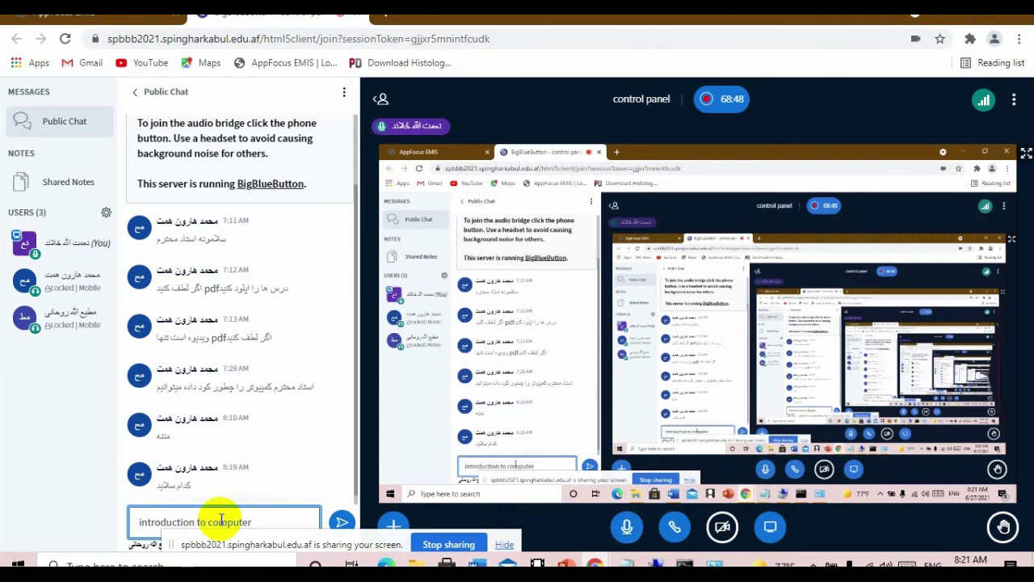
key("Return")
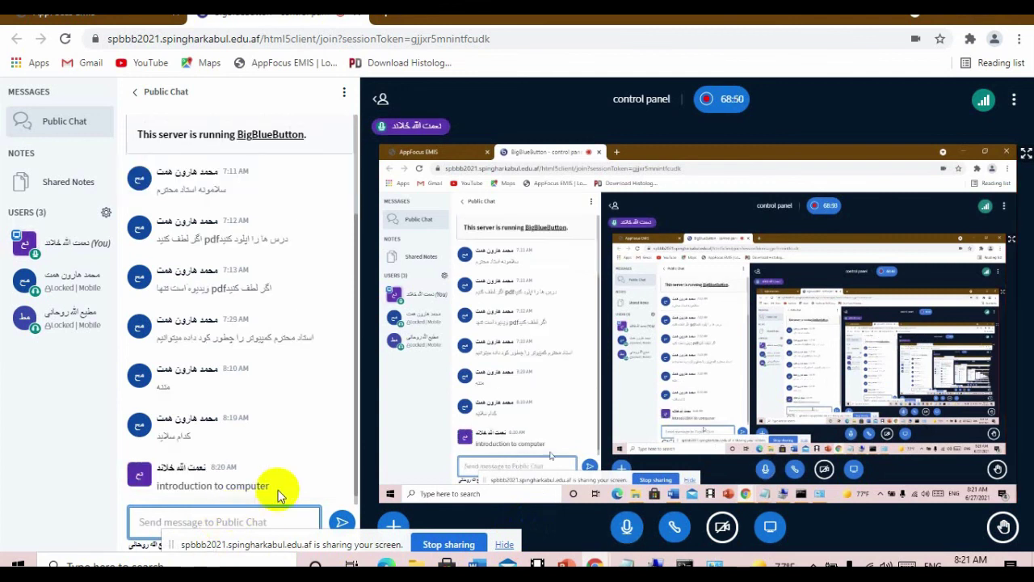
left_click_drag(285, 489, 154, 490)
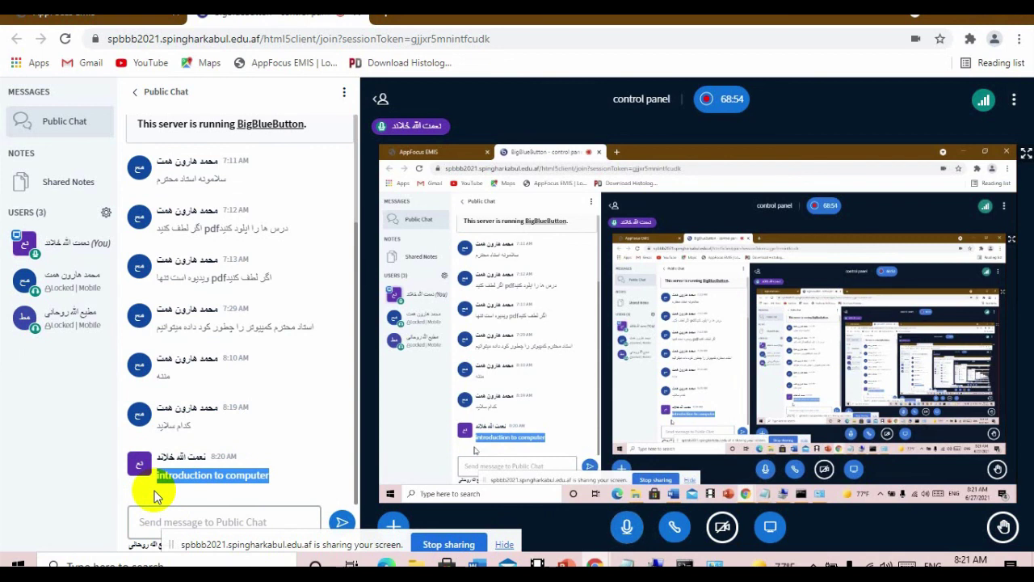